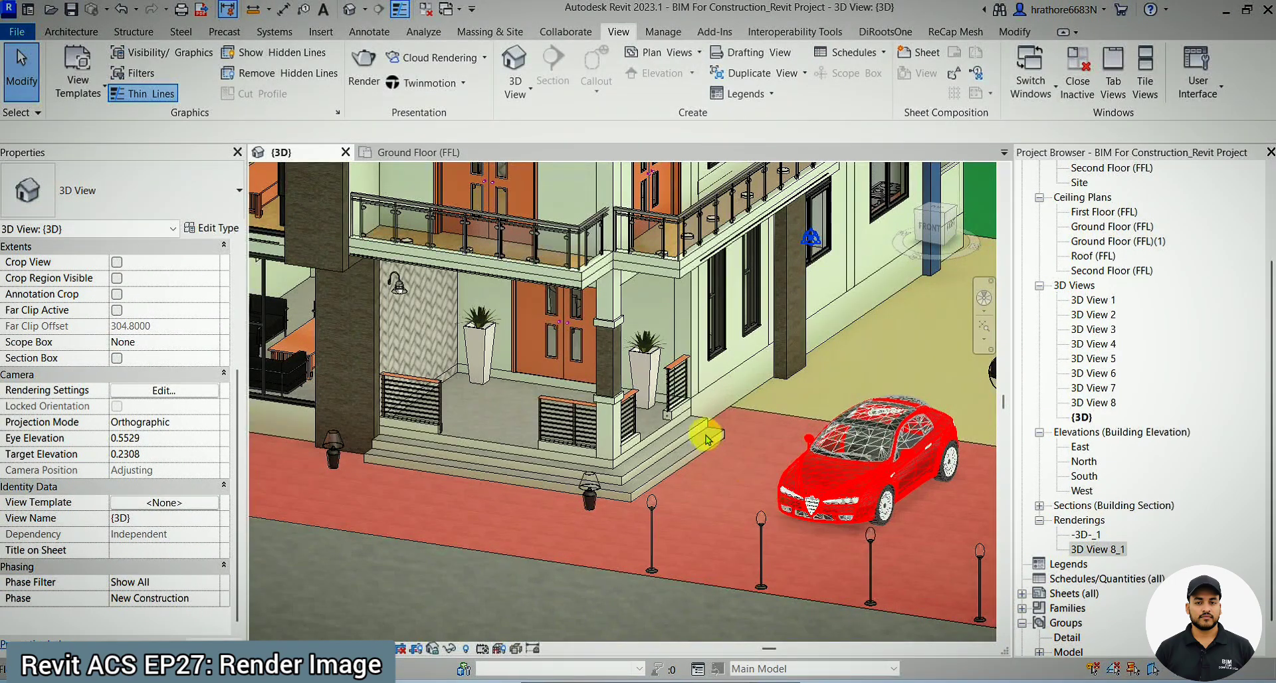
Step: Hide the Site category in the 3D view through its Visibility/Graphic Overrides
{"action": "scroll", "coordinate": [706, 438], "scroll_direction": "down", "scroll_amount": 3}
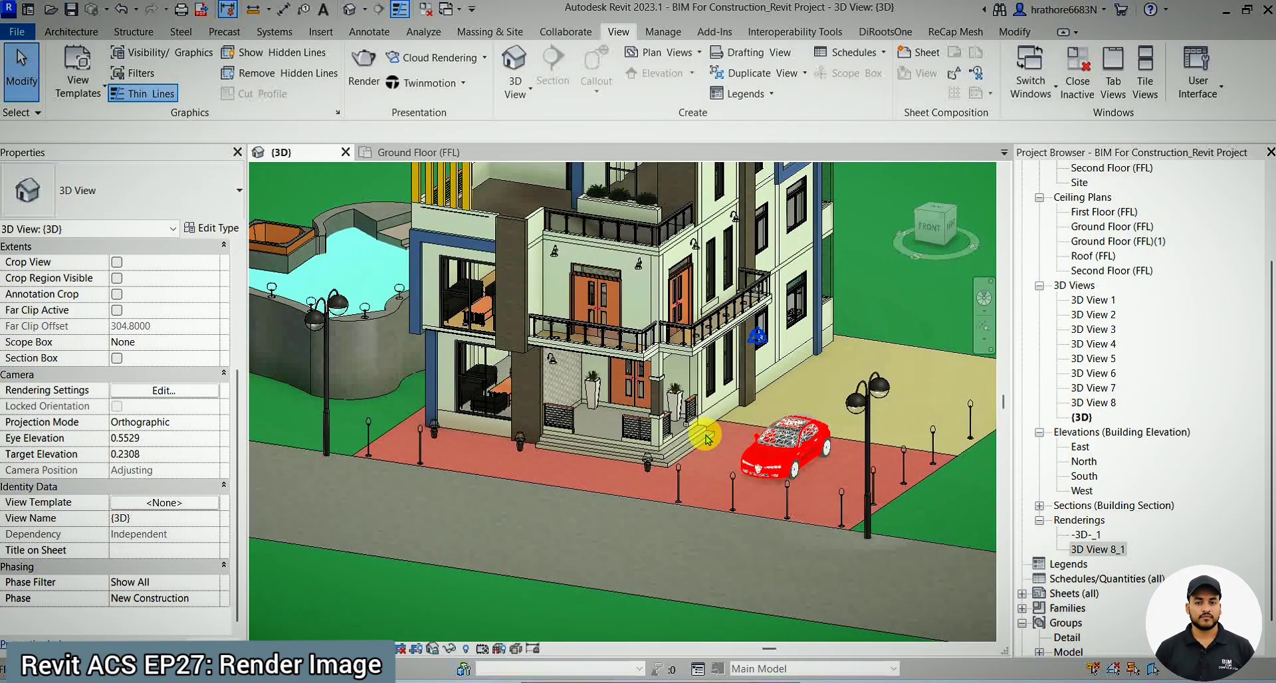
{"action": "scroll", "coordinate": [706, 438], "scroll_direction": "down", "scroll_amount": 3}
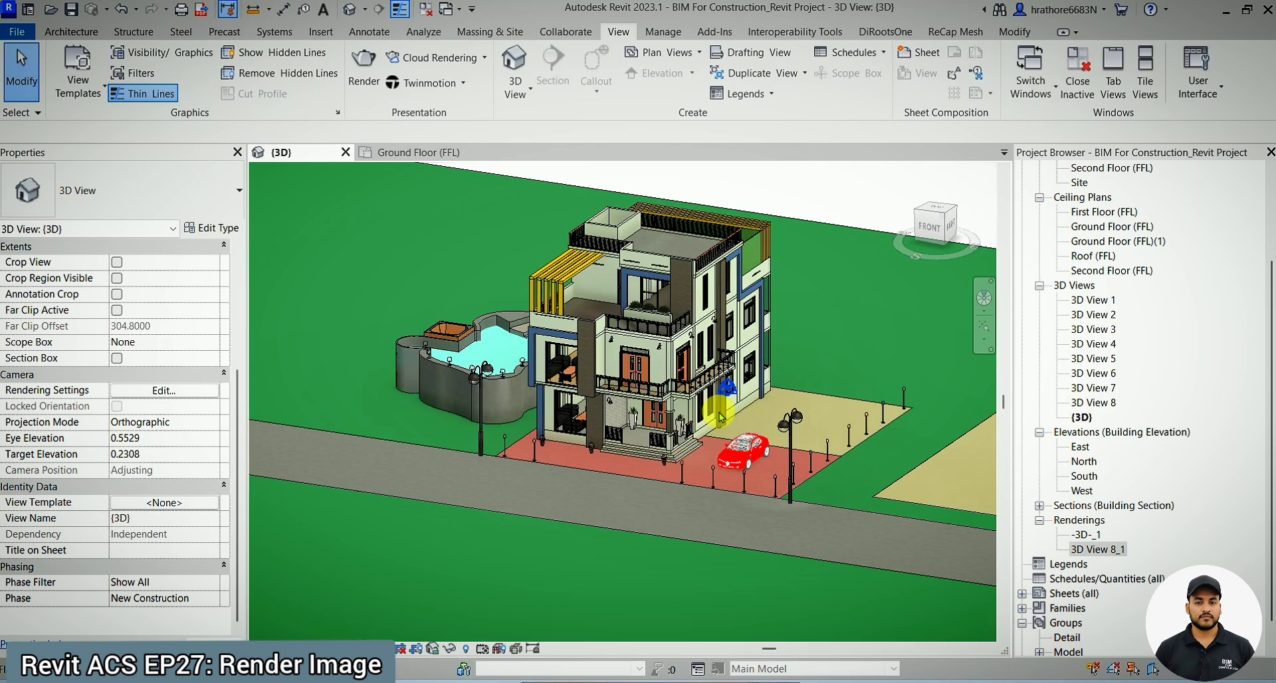
{"action": "scroll", "coordinate": [578, 440], "scroll_direction": "down", "scroll_amount": 2}
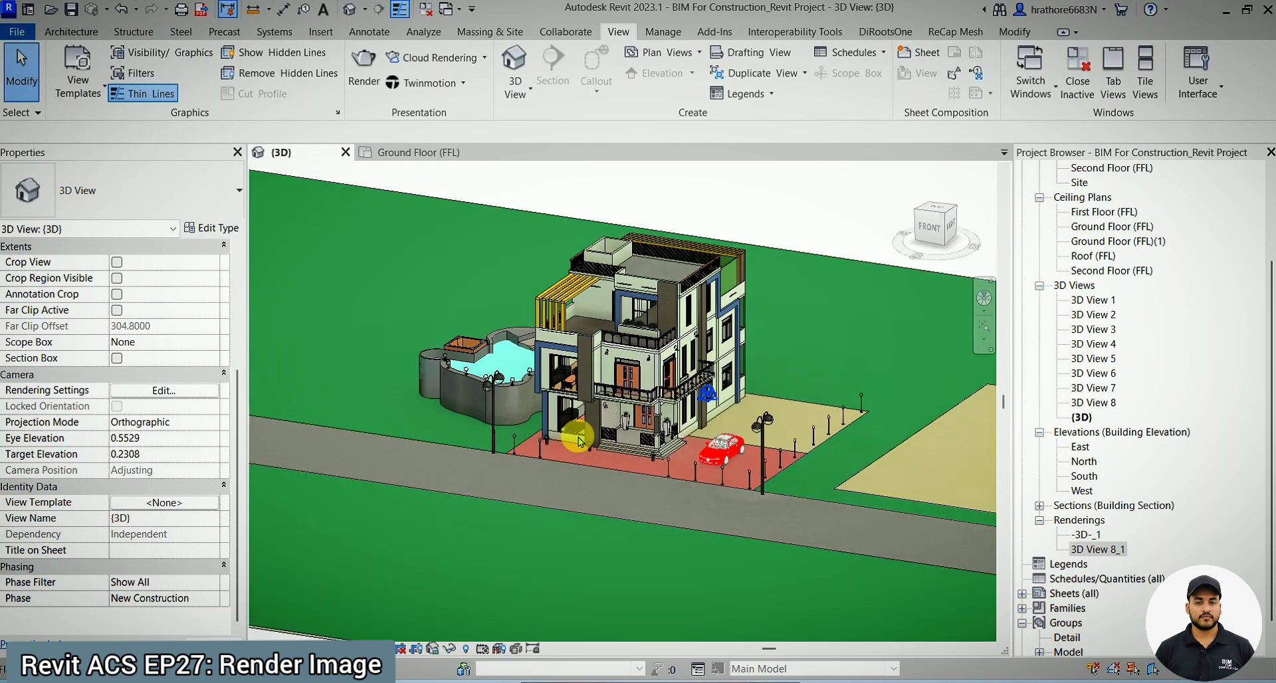
{"action": "scroll", "coordinate": [796, 346], "scroll_direction": "up", "scroll_amount": 2}
{"action": "scroll", "coordinate": [612, 340], "scroll_direction": "down", "scroll_amount": 2}
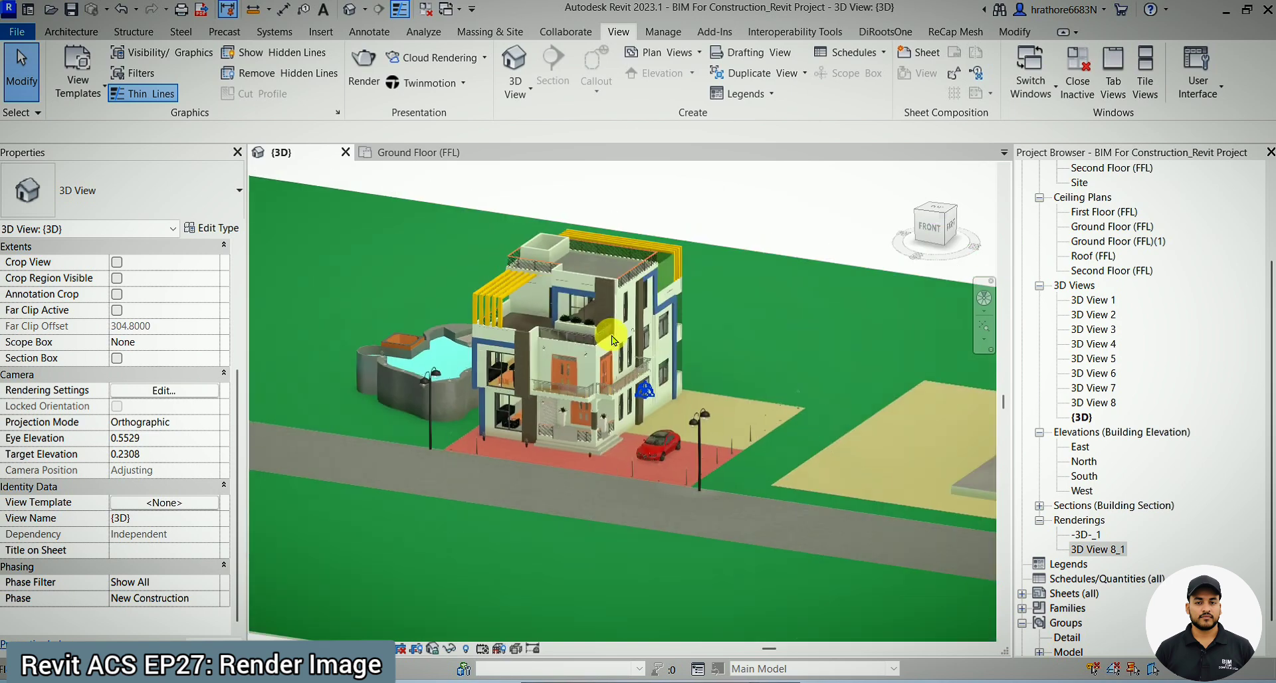
{"action": "key", "text": "v"}
{"action": "key", "text": "g"}
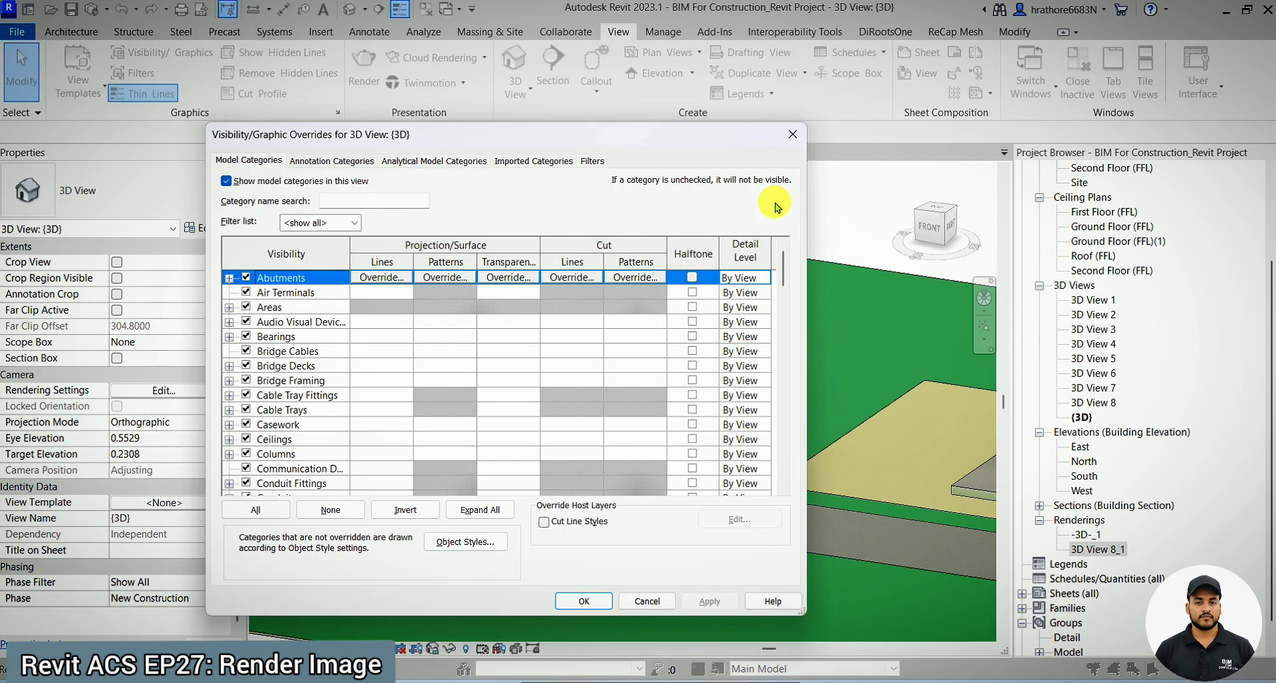
{"action": "left_click", "coordinate": [333, 161]}
{"action": "left_click", "coordinate": [247, 160]}
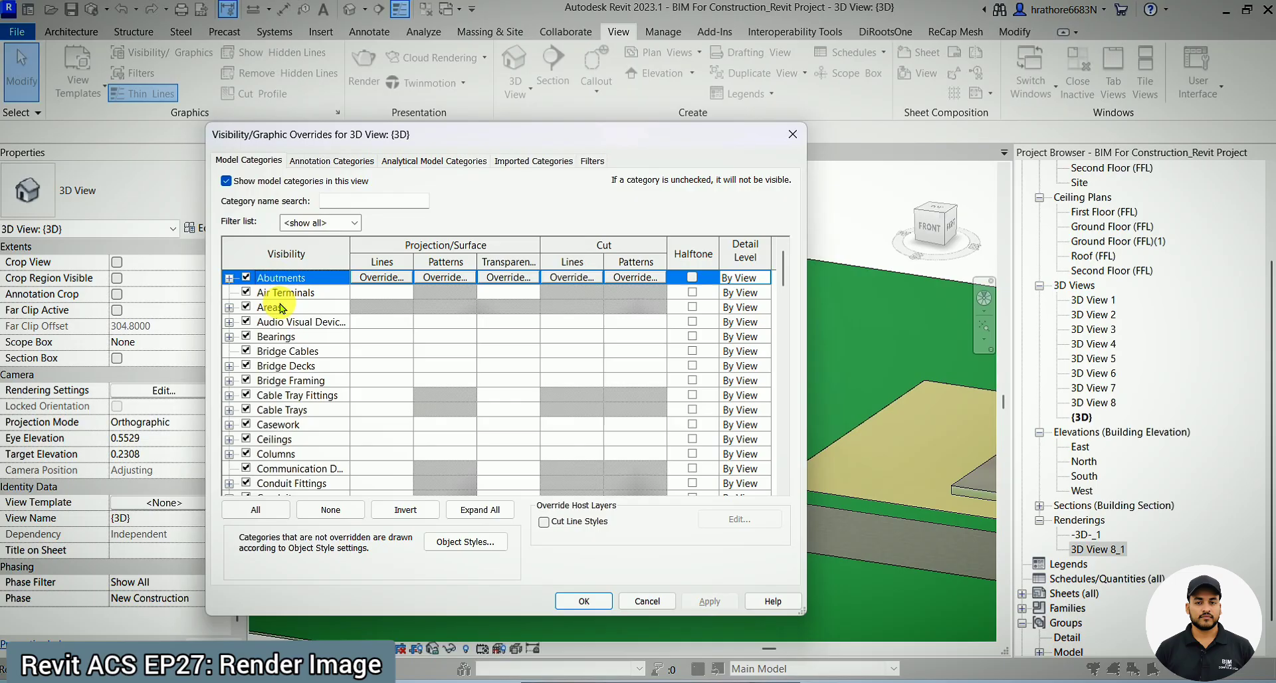
{"action": "left_click", "coordinate": [295, 386]}
{"action": "key", "text": "s"}
{"action": "scroll", "coordinate": [290, 392], "scroll_direction": "down", "scroll_amount": 2}
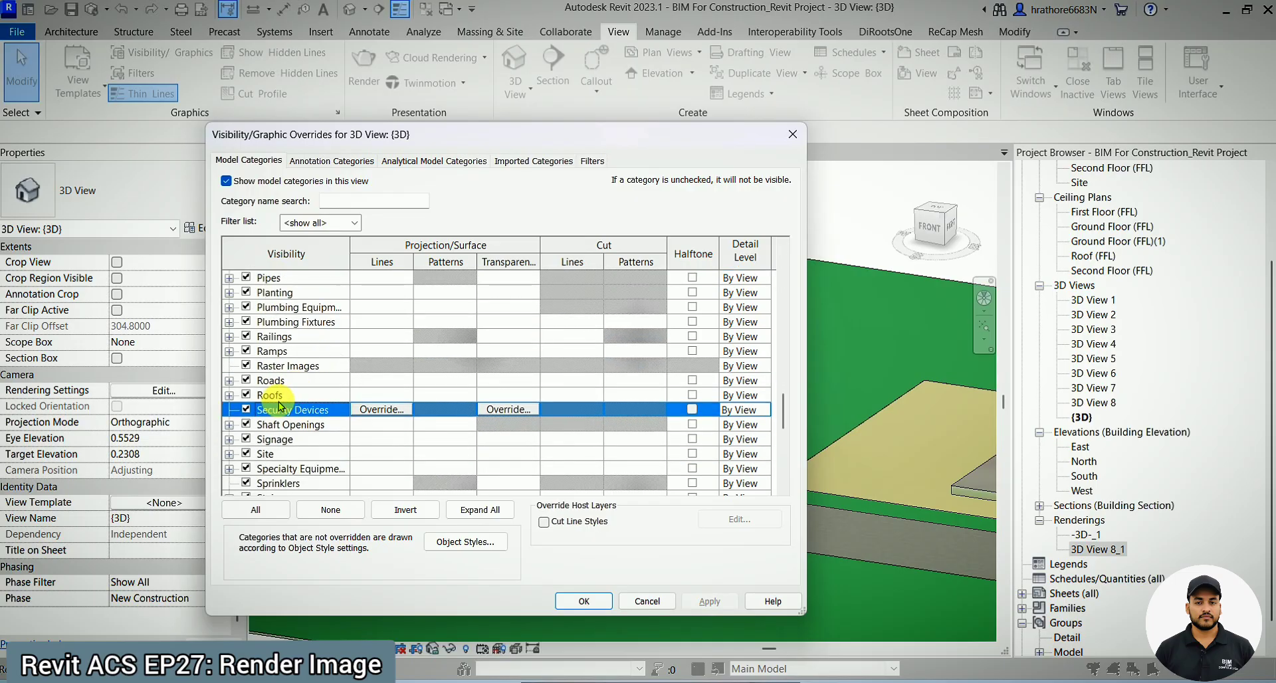
{"action": "left_click", "coordinate": [250, 453]}
{"action": "left_click", "coordinate": [578, 599]}
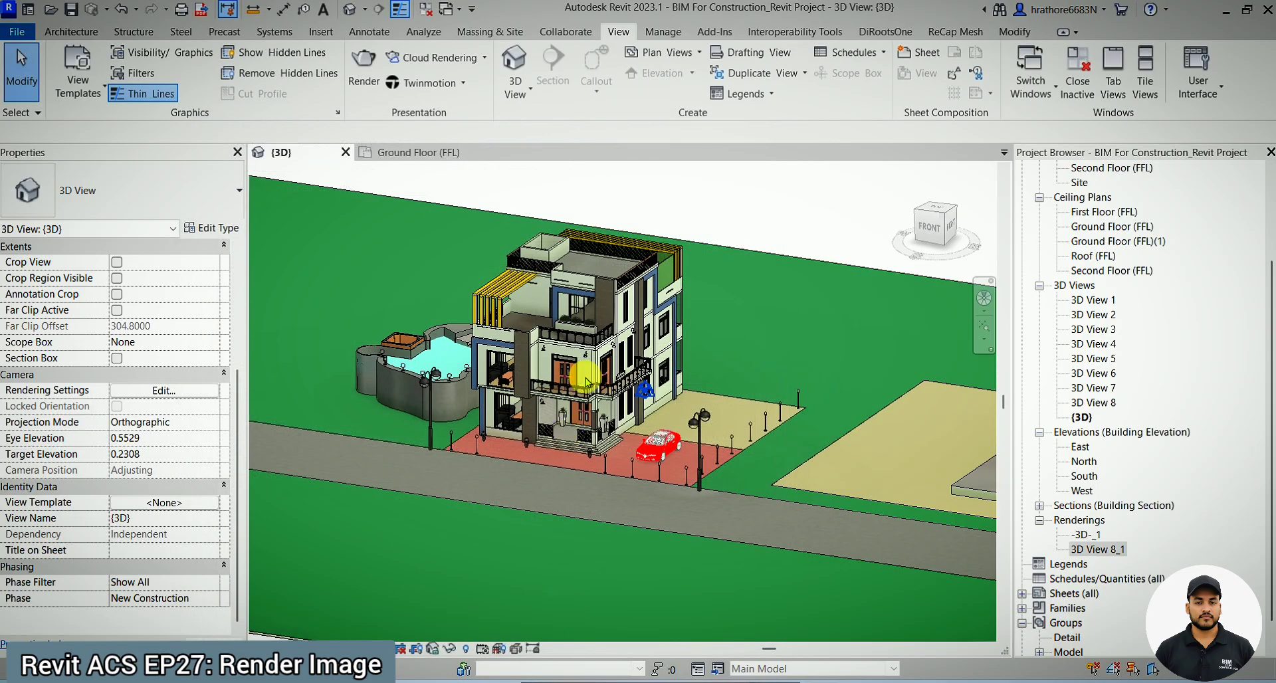
Step: Examine the house, pool, driveway and neighbouring building in the 3D view from near and far
{"action": "scroll", "coordinate": [585, 381], "scroll_direction": "up", "scroll_amount": 3}
{"action": "scroll", "coordinate": [585, 375], "scroll_direction": "down", "scroll_amount": 1}
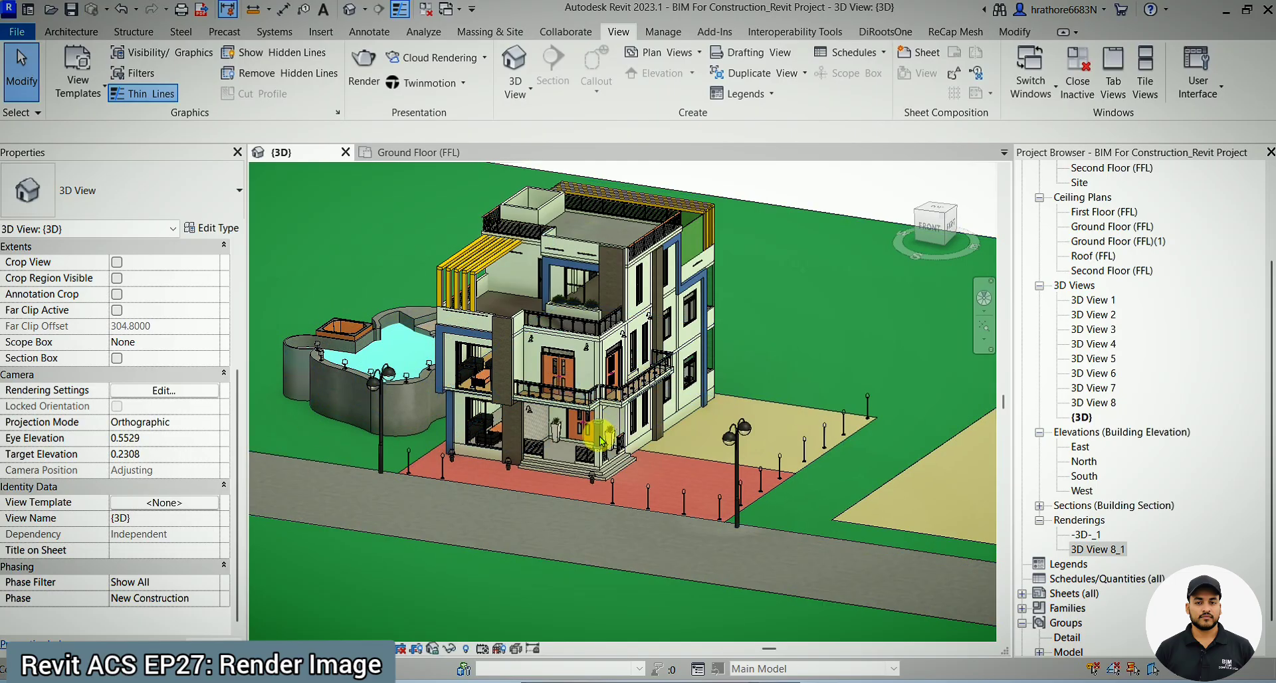
{"action": "scroll", "coordinate": [610, 473], "scroll_direction": "down", "scroll_amount": 1}
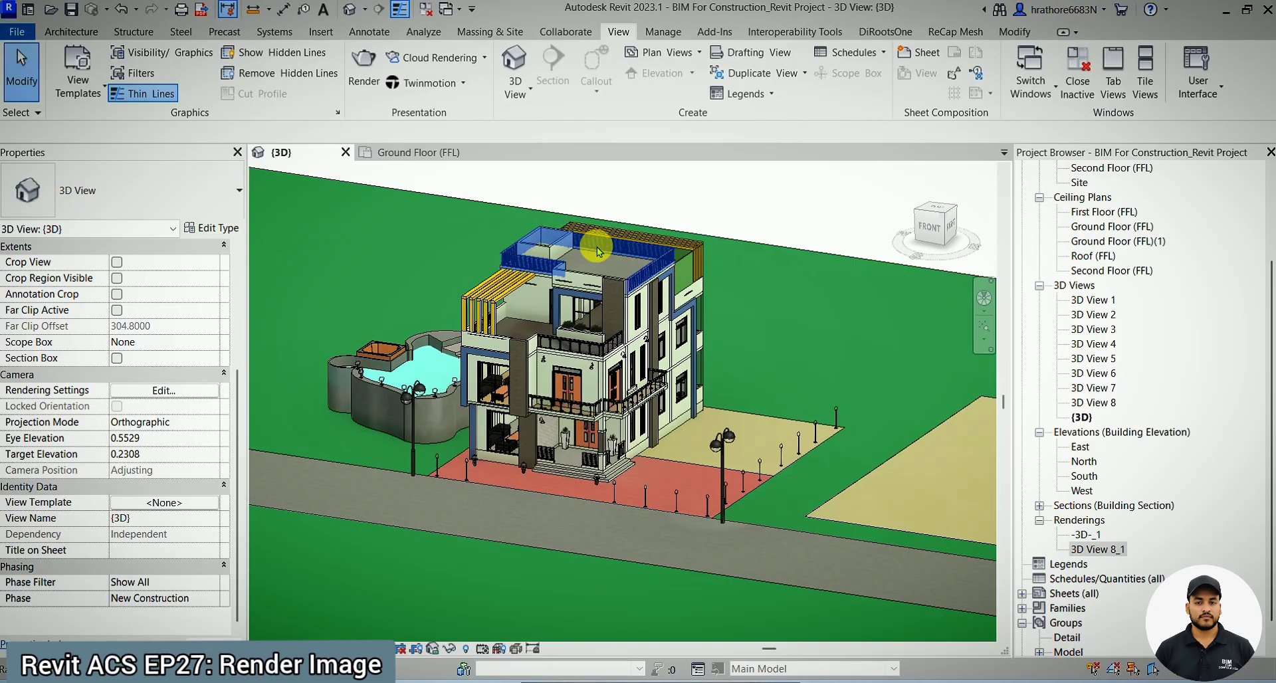
{"action": "scroll", "coordinate": [601, 279], "scroll_direction": "down", "scroll_amount": 2}
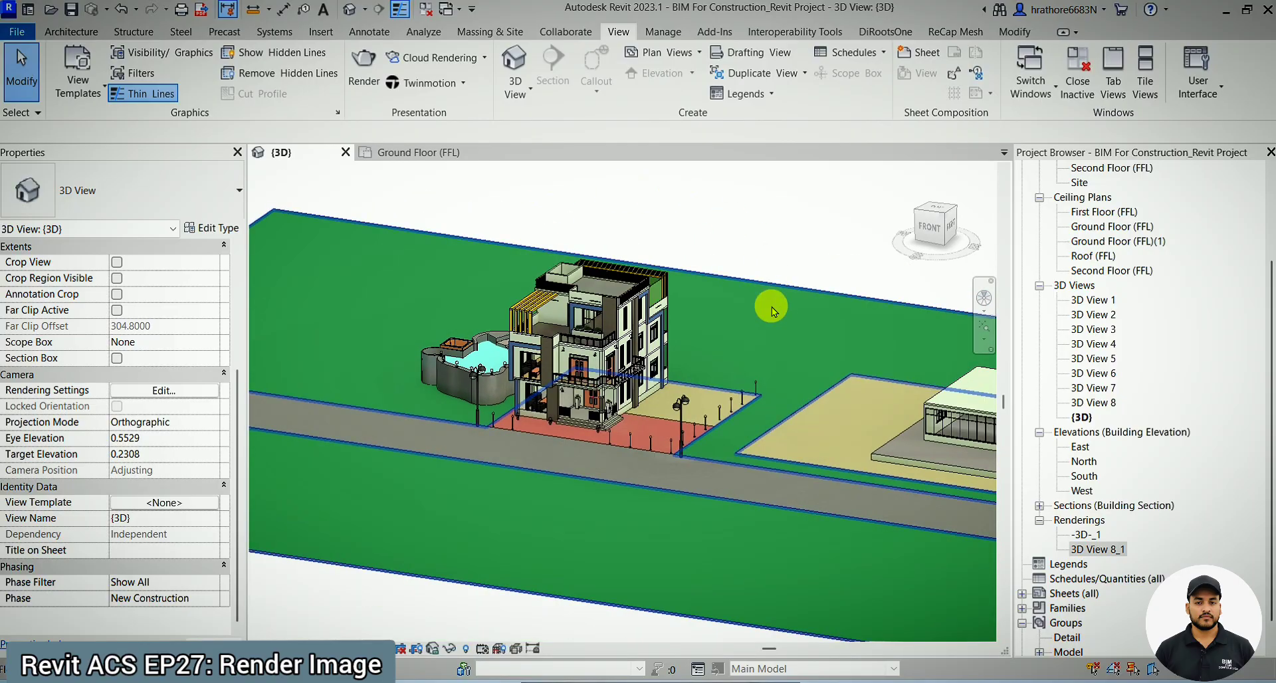
{"action": "scroll", "coordinate": [584, 285], "scroll_direction": "up", "scroll_amount": 2}
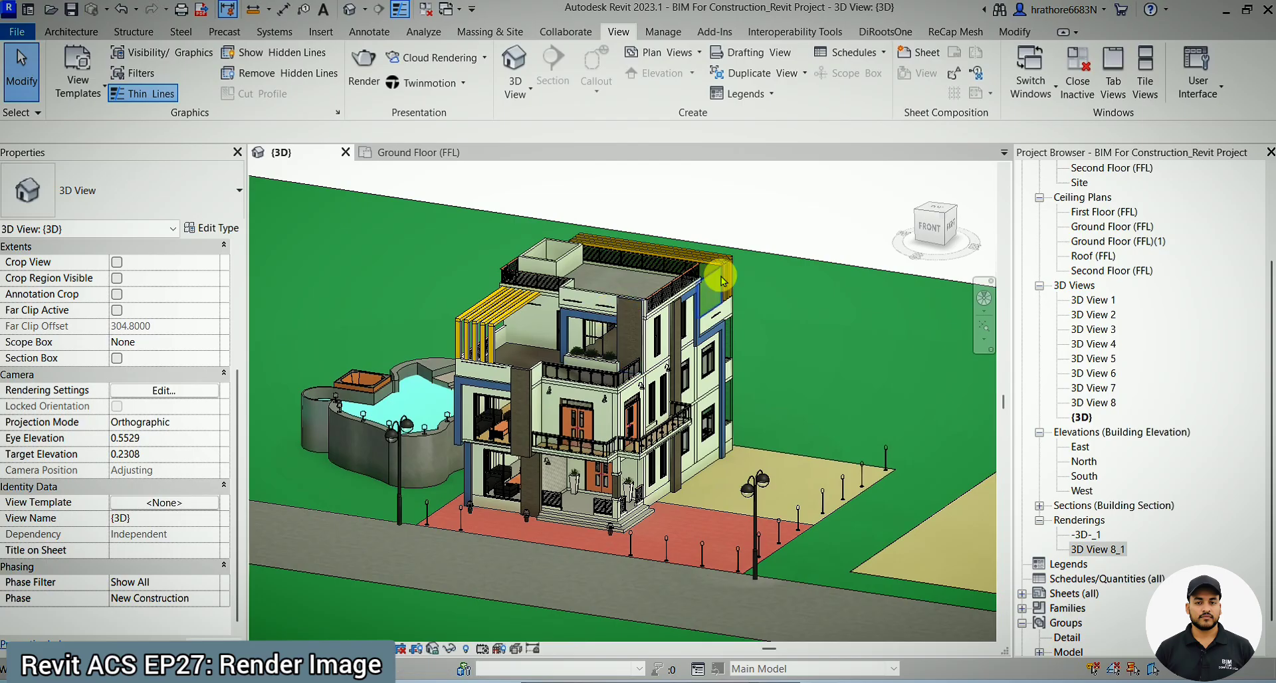
{"action": "scroll", "coordinate": [638, 208], "scroll_direction": "down", "scroll_amount": 1}
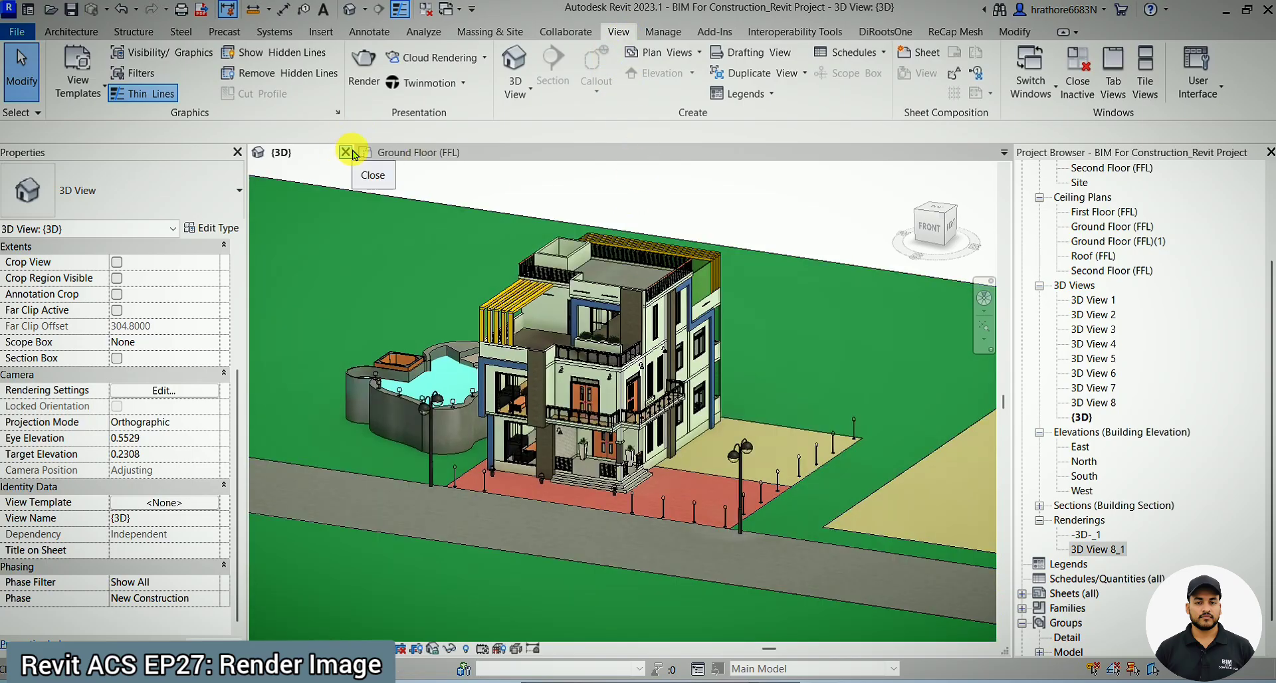
{"action": "scroll", "coordinate": [537, 308], "scroll_direction": "down", "scroll_amount": 3}
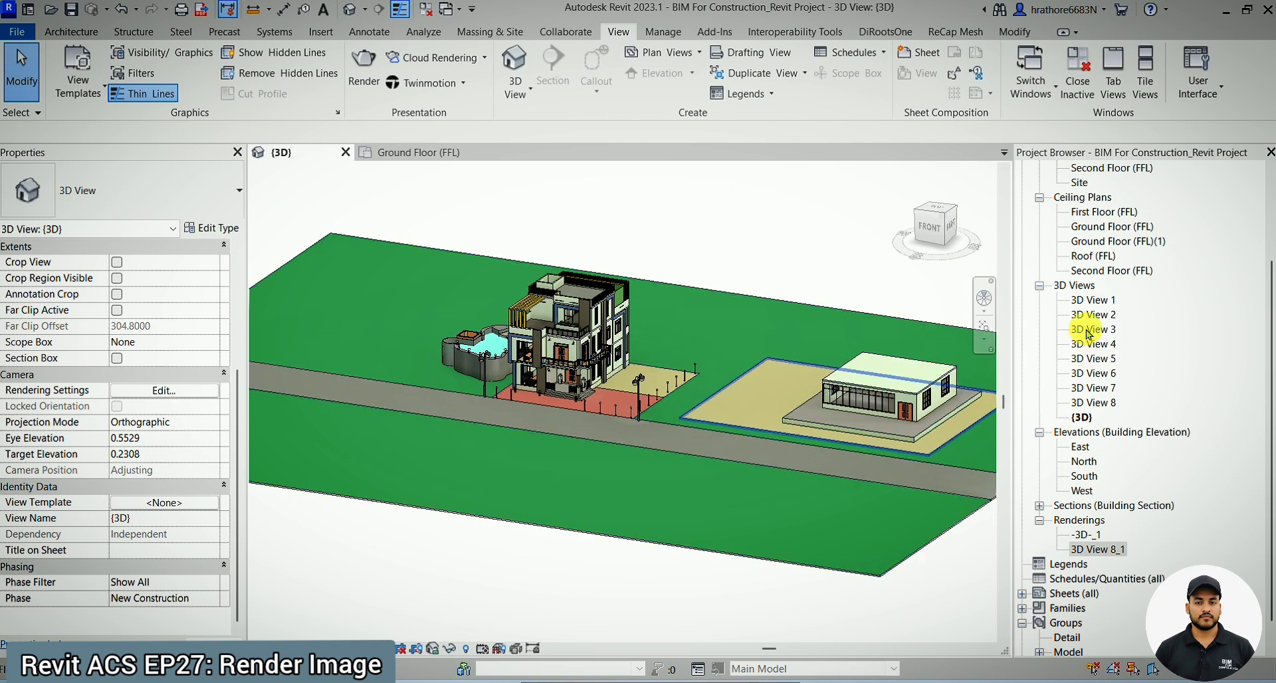
{"action": "scroll", "coordinate": [1085, 325], "scroll_direction": "up", "scroll_amount": 3}
Step: View the whole Ground Floor (FFL) plan and return to the default 3D view
{"action": "left_click", "coordinate": [421, 152]}
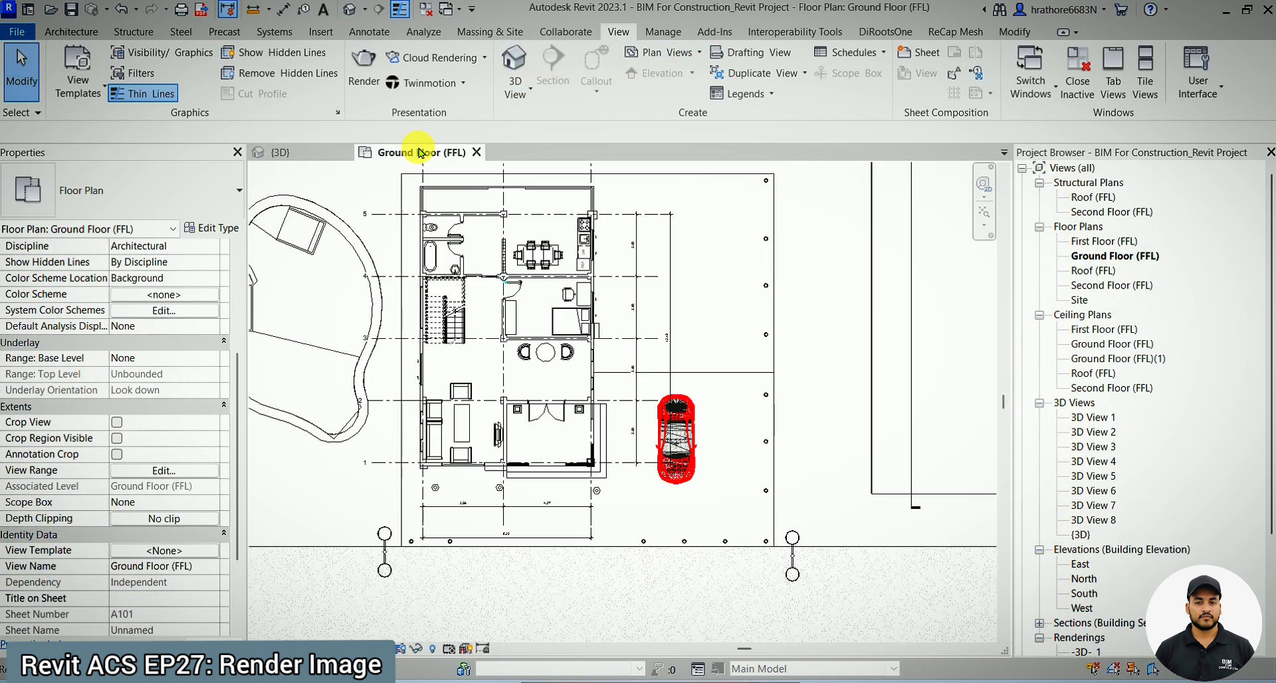
{"action": "scroll", "coordinate": [506, 388], "scroll_direction": "down", "scroll_amount": 2}
{"action": "scroll", "coordinate": [637, 479], "scroll_direction": "down", "scroll_amount": 2}
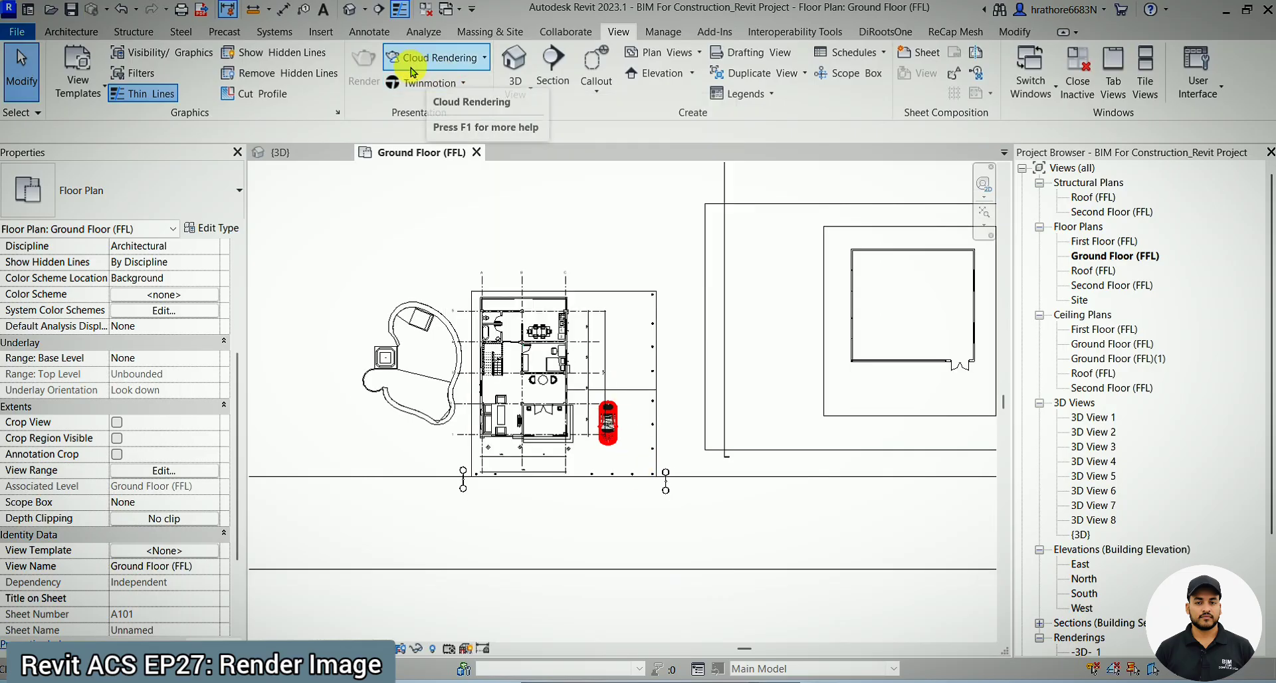
{"action": "left_click", "coordinate": [514, 93]}
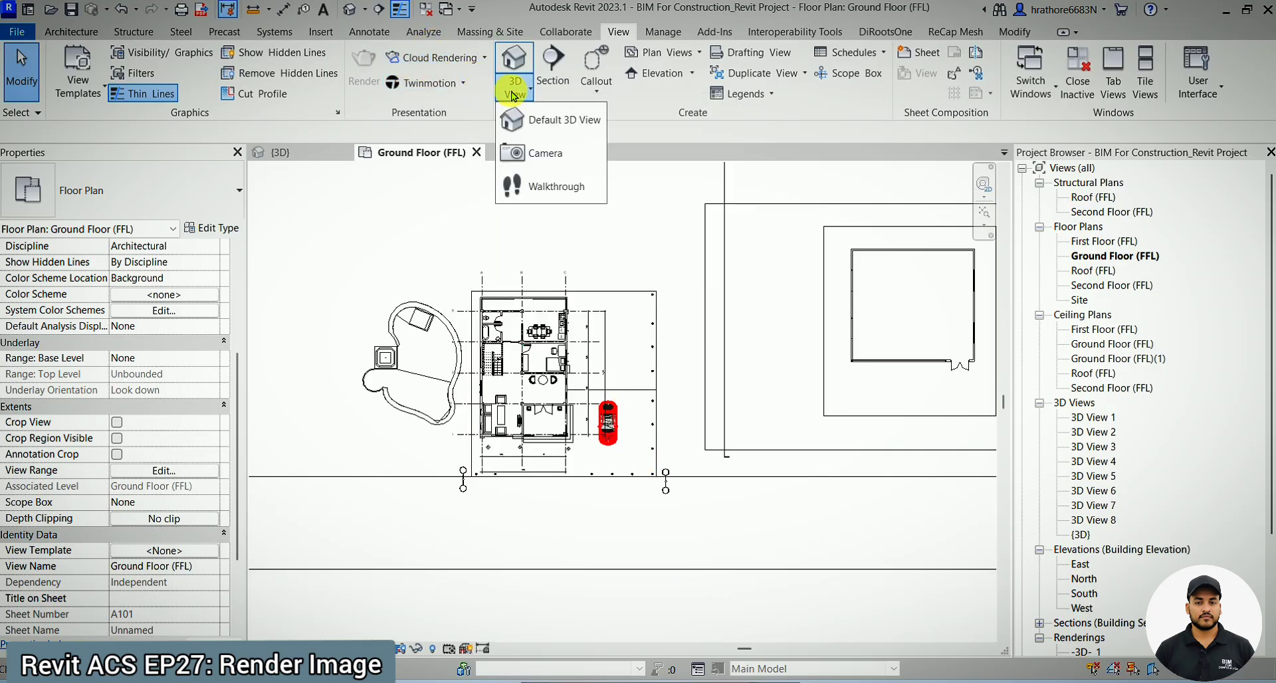
{"action": "left_click", "coordinate": [546, 114]}
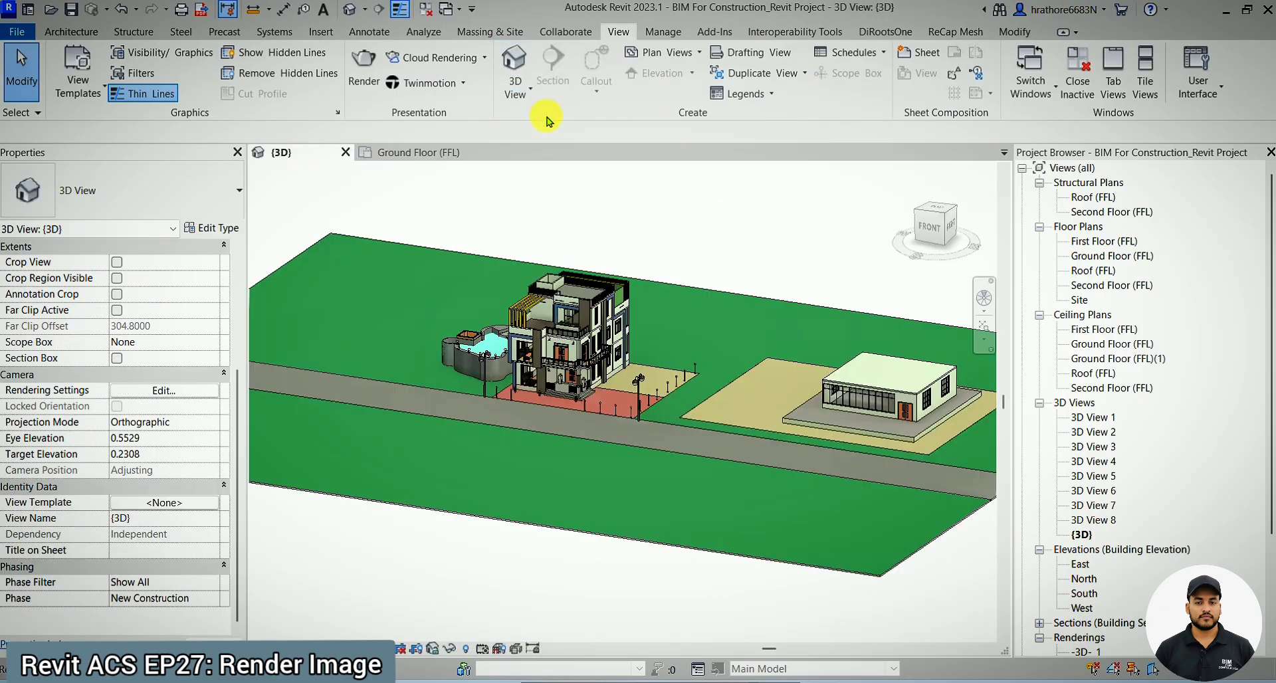
Step: Frame the house in the 3D view and render it at Draft quality with the Exterior: Artificial only lighting scheme
{"action": "scroll", "coordinate": [550, 263], "scroll_direction": "up", "scroll_amount": 2}
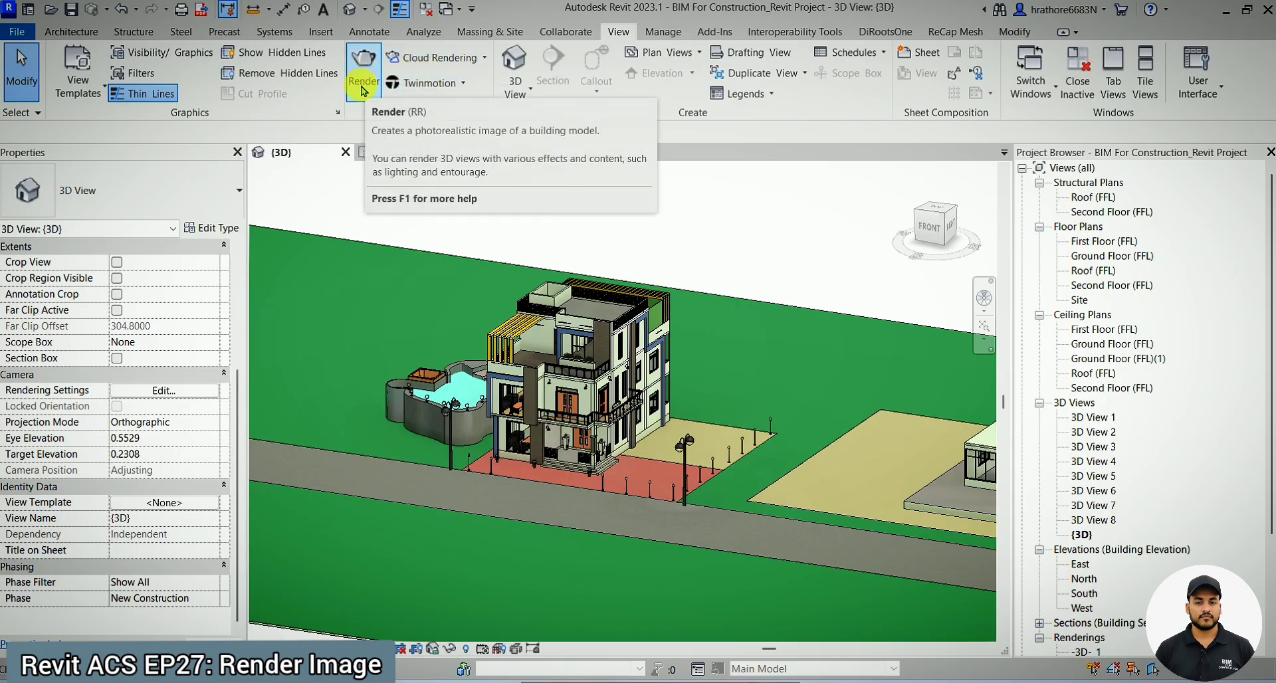
{"action": "scroll", "coordinate": [478, 469], "scroll_direction": "up", "scroll_amount": 3}
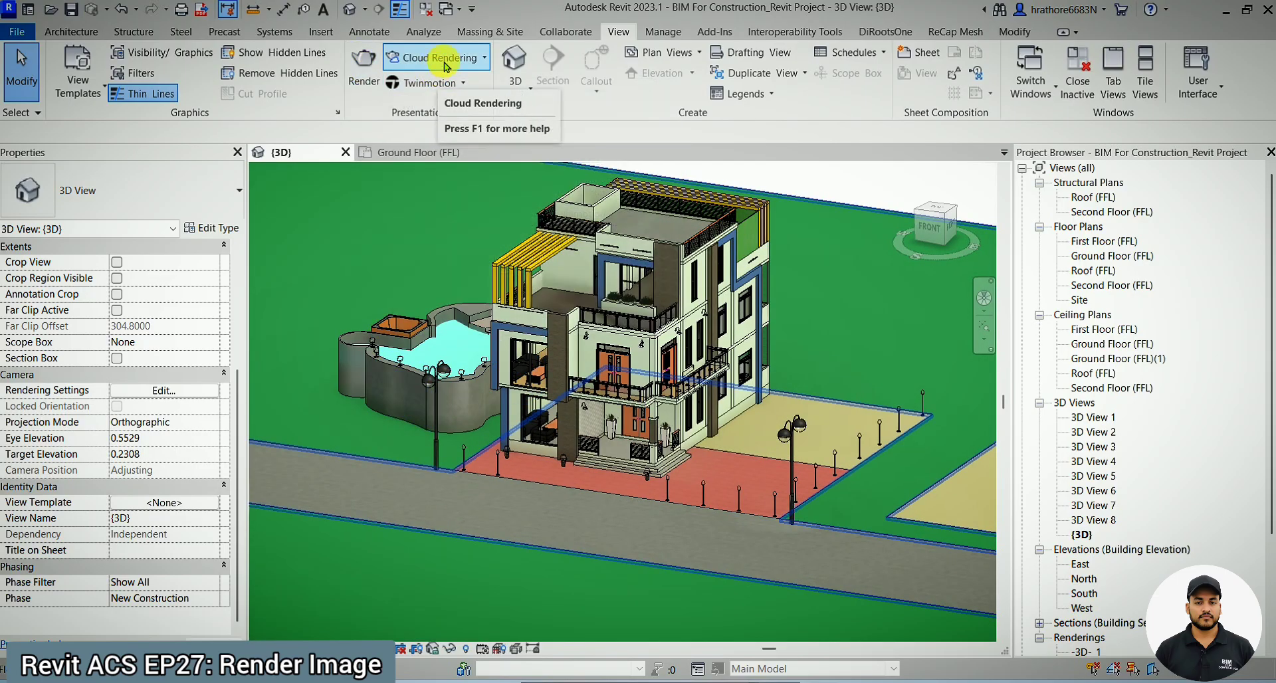
{"action": "left_click", "coordinate": [364, 70]}
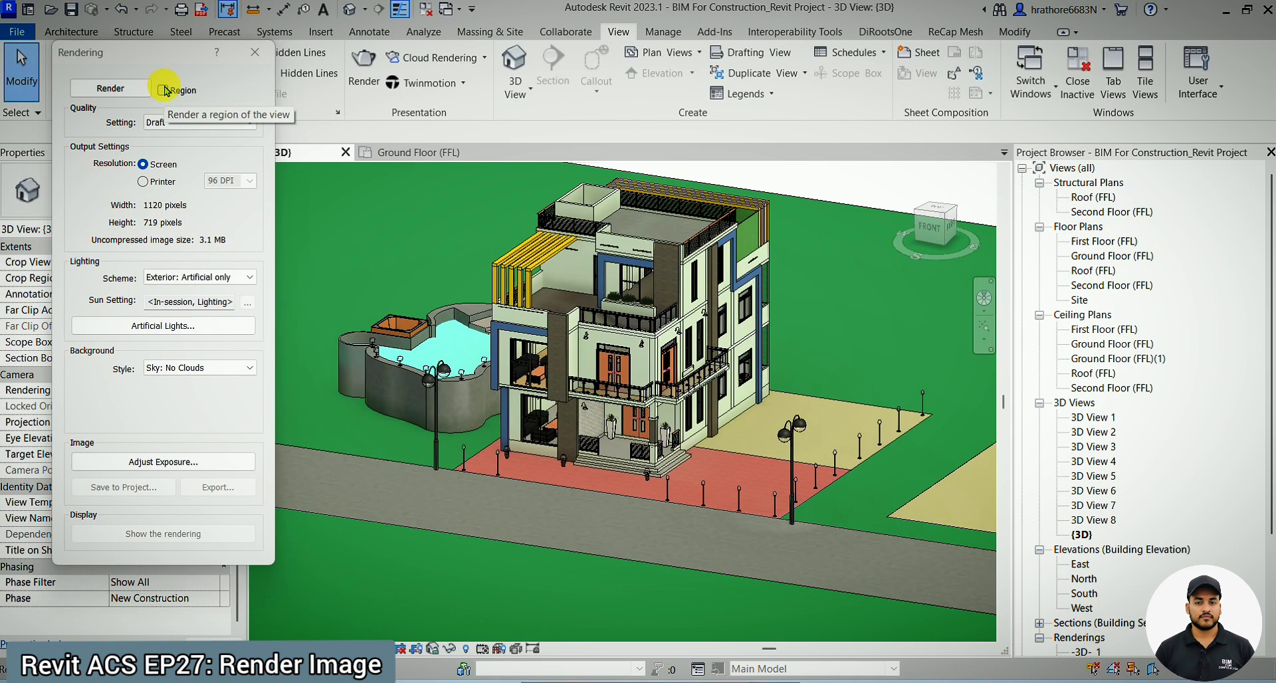
{"action": "scroll", "coordinate": [525, 289], "scroll_direction": "down", "scroll_amount": 2}
{"action": "scroll", "coordinate": [662, 230], "scroll_direction": "up", "scroll_amount": 2}
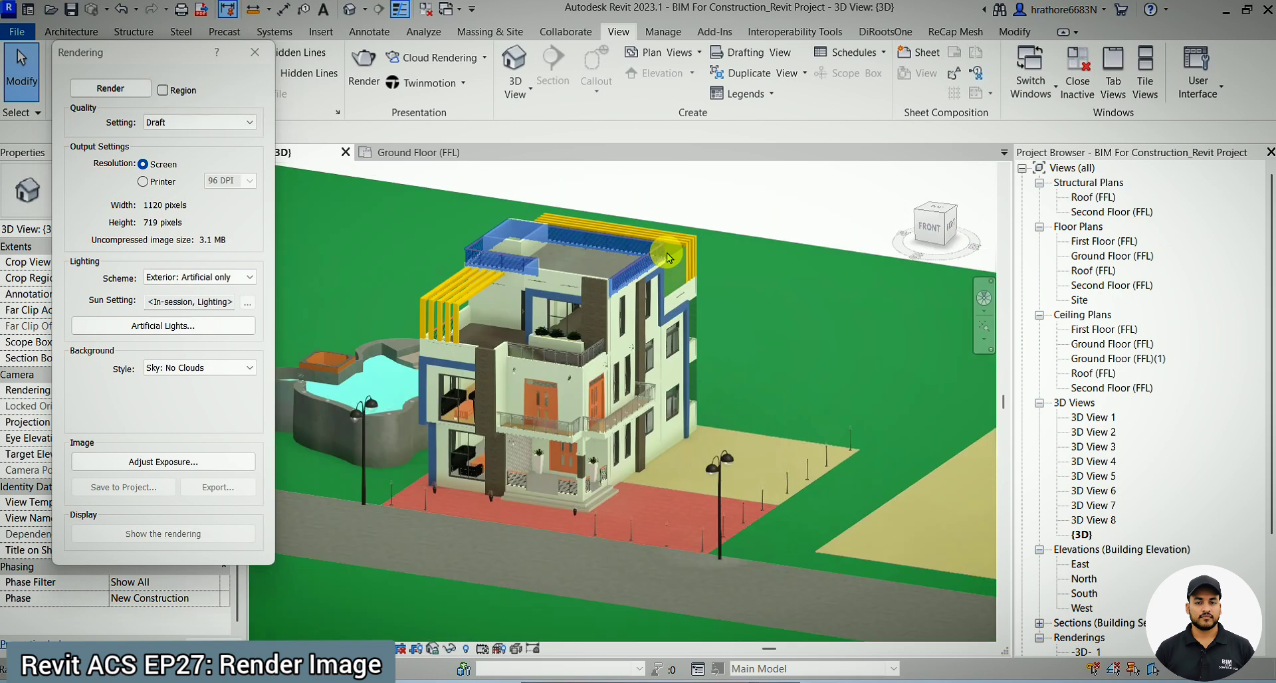
{"action": "left_click", "coordinate": [130, 95]}
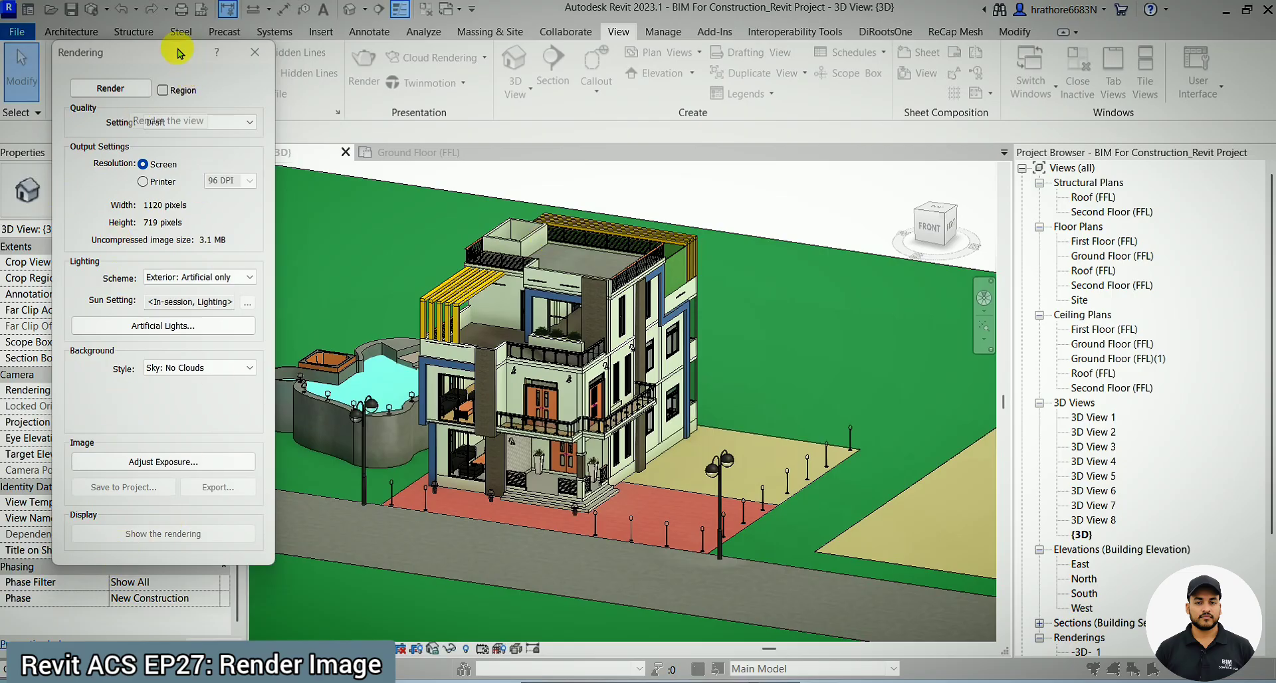
{"action": "left_click", "coordinate": [129, 88]}
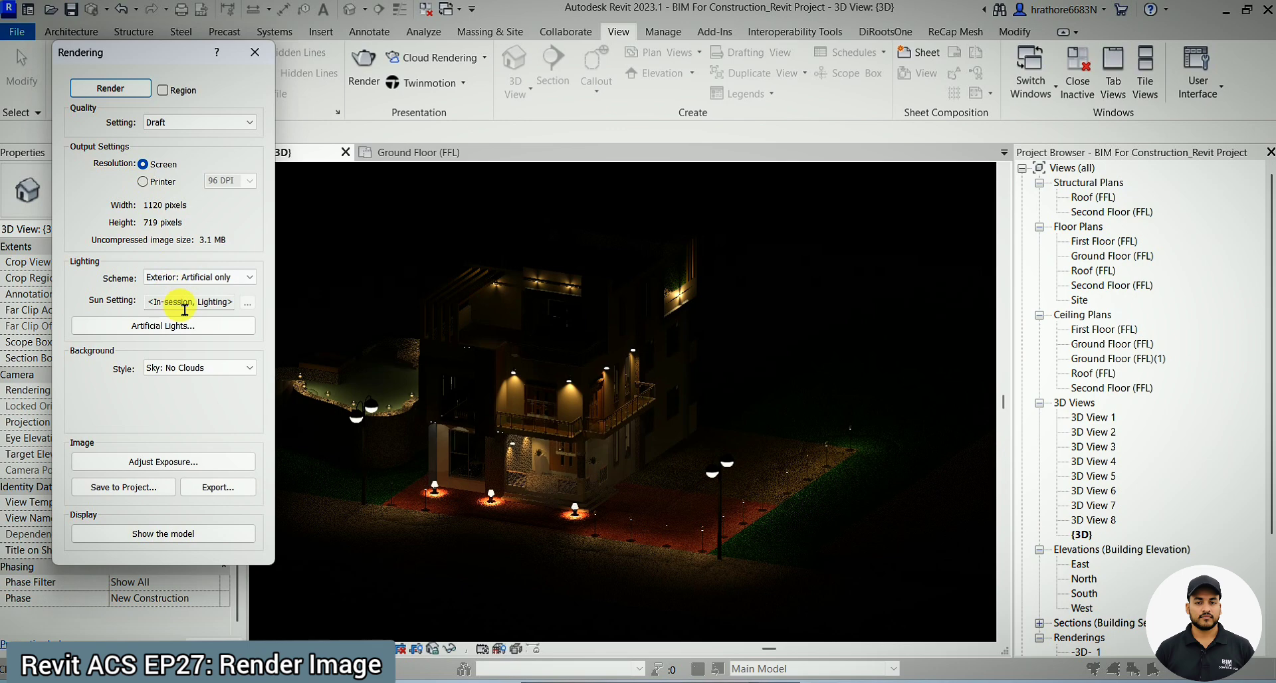
Step: Change the lighting scheme to Exterior: Sun only and render the 3D view again
{"action": "left_click", "coordinate": [199, 279]}
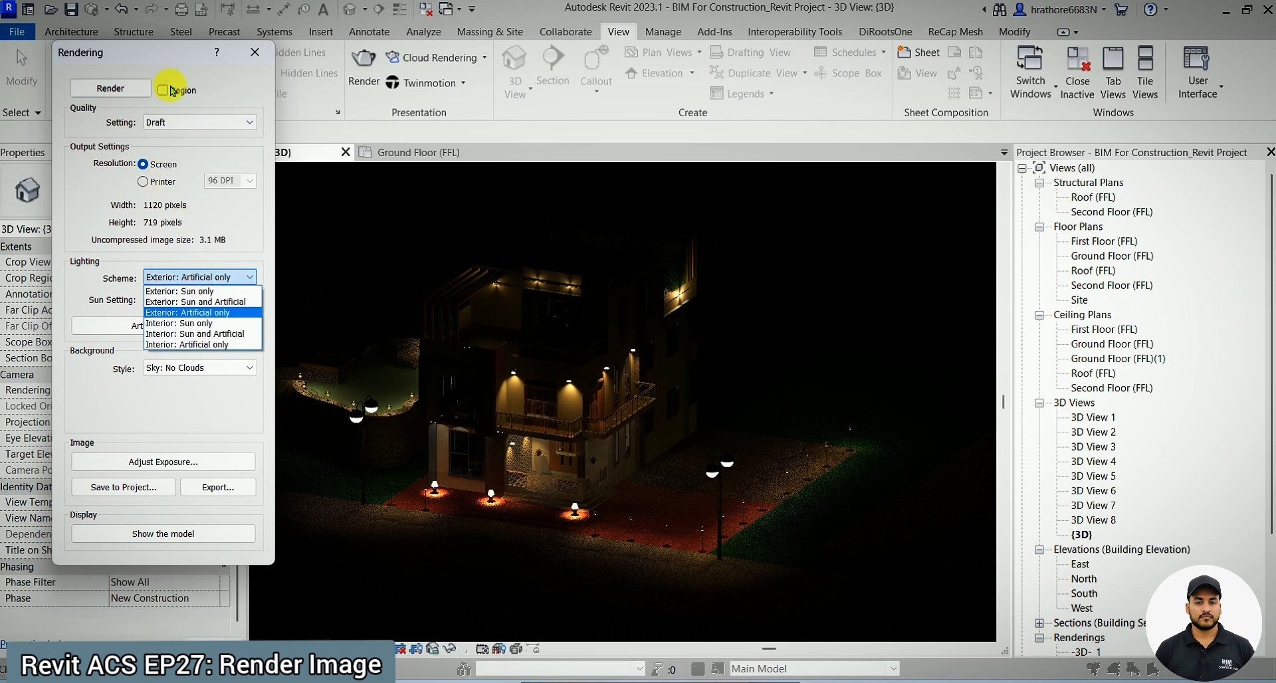
{"action": "left_click", "coordinate": [213, 291]}
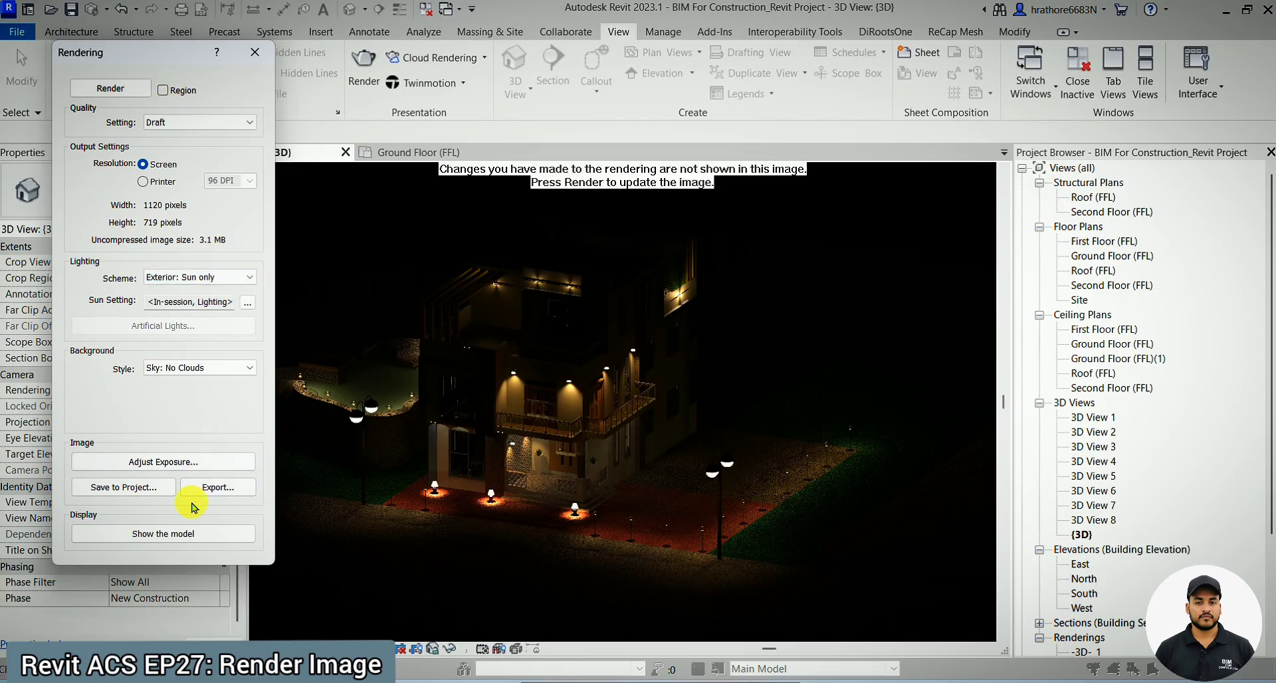
{"action": "left_click", "coordinate": [106, 87]}
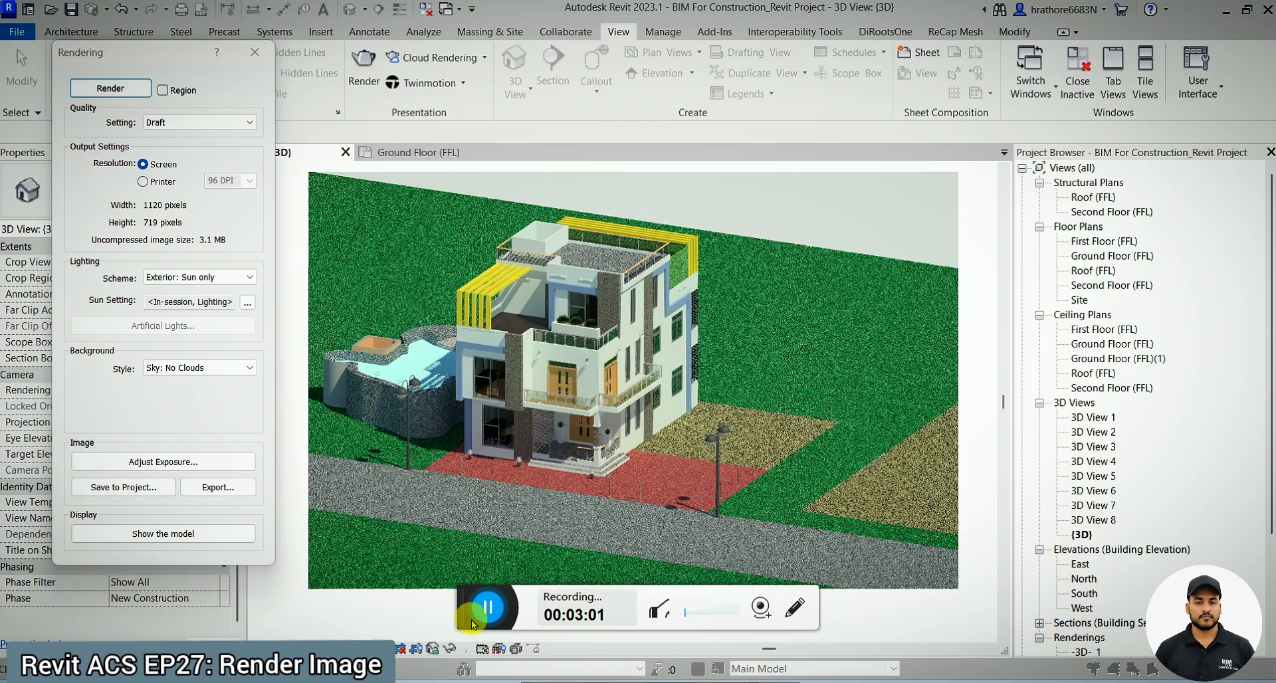
{"action": "left_click", "coordinate": [488, 607]}
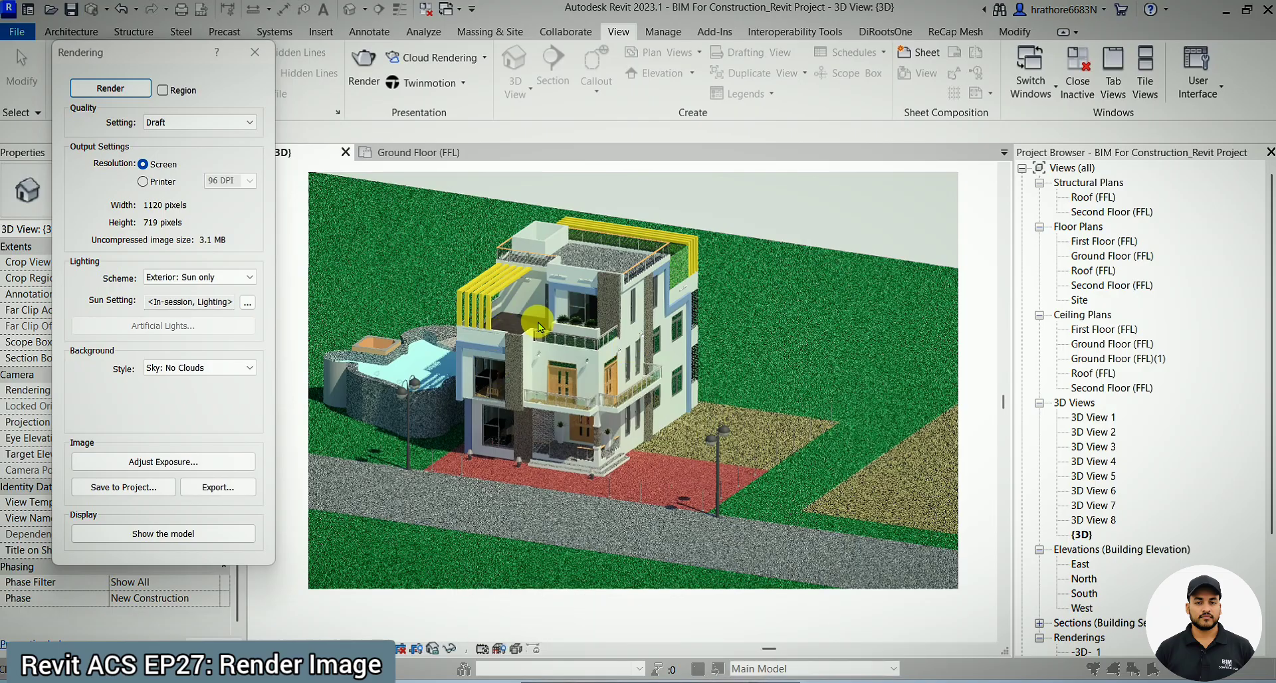
Step: Limit the rendering to a region and pull the region boundary's right edge in so it cuts across the house
{"action": "left_click", "coordinate": [163, 90]}
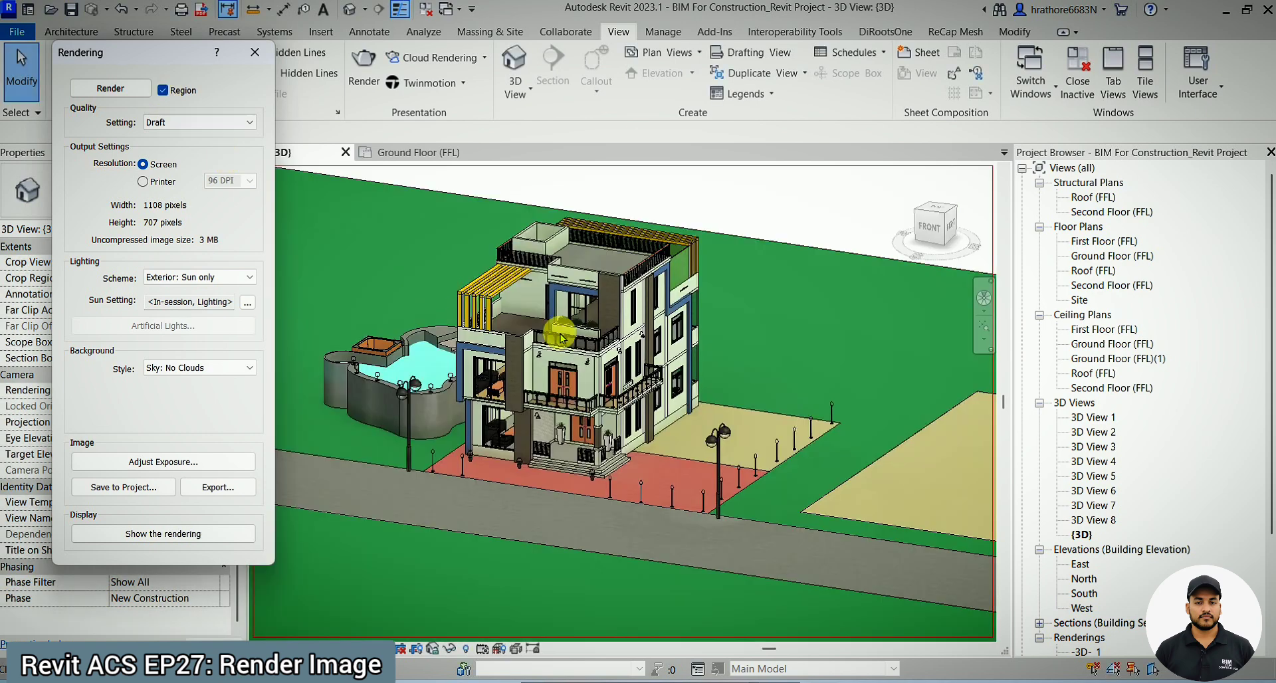
{"action": "scroll", "coordinate": [573, 344], "scroll_direction": "down", "scroll_amount": 5}
{"action": "scroll", "coordinate": [735, 407], "scroll_direction": "up", "scroll_amount": 3}
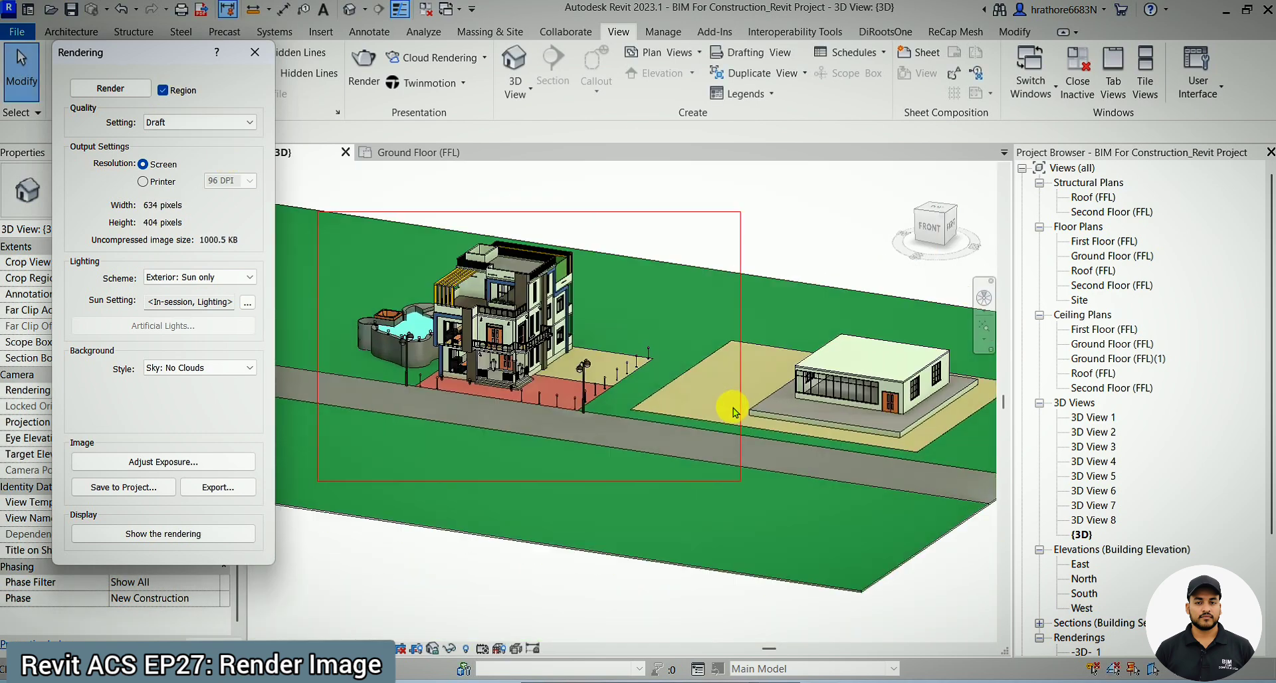
{"action": "left_click", "coordinate": [740, 422]}
{"action": "left_click", "coordinate": [715, 481]}
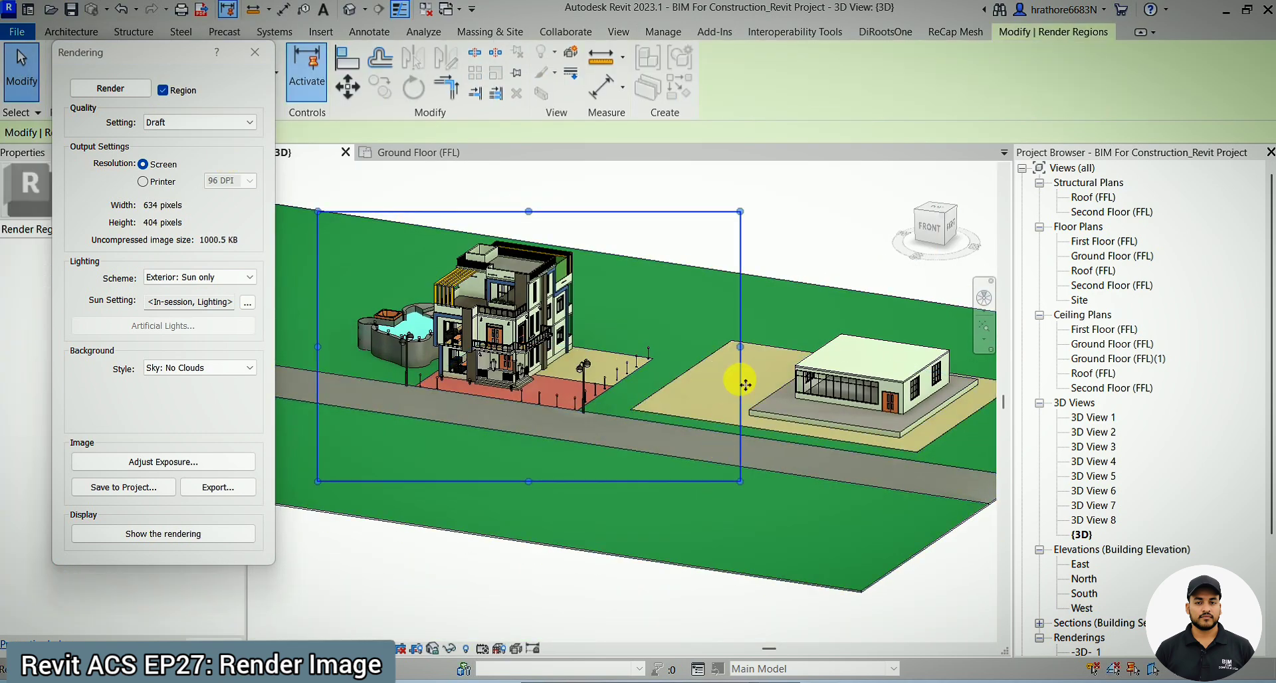
{"action": "scroll", "coordinate": [739, 362], "scroll_direction": "up", "scroll_amount": 2}
{"action": "scroll", "coordinate": [811, 342], "scroll_direction": "down", "scroll_amount": 2}
{"action": "scroll", "coordinate": [698, 347], "scroll_direction": "up", "scroll_amount": 1}
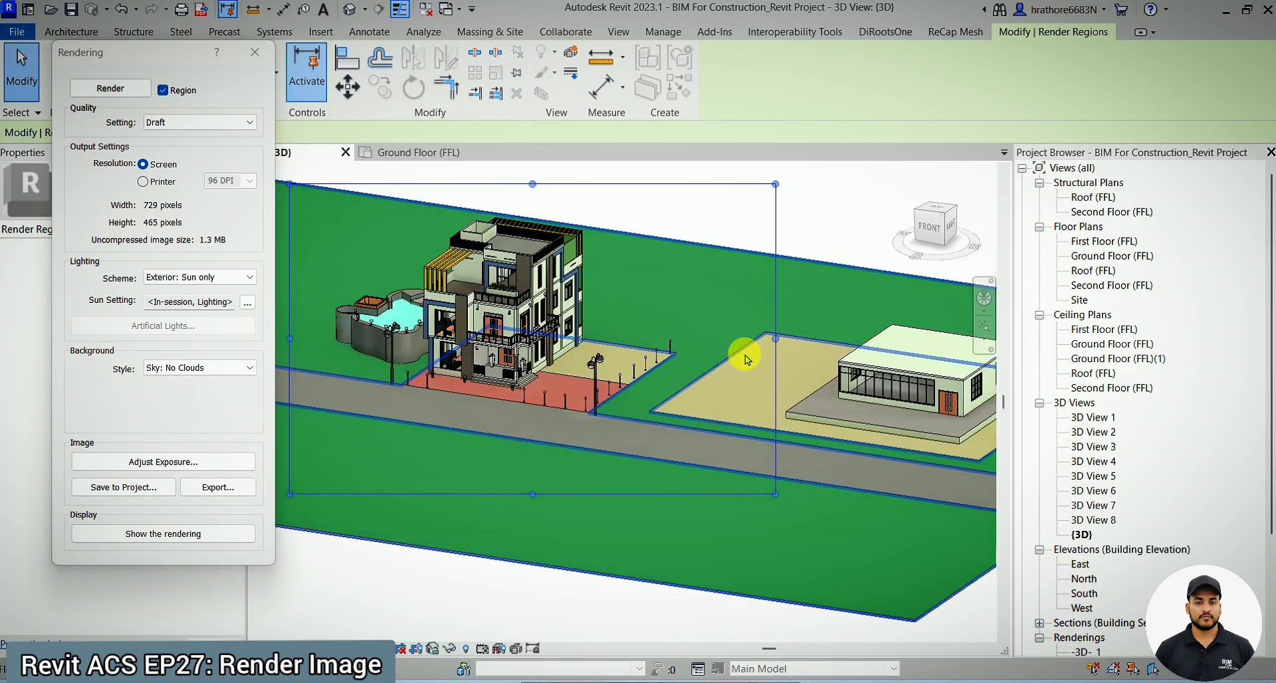
{"action": "left_click_drag", "start_coordinate": [627, 351], "coordinate": [552, 356]}
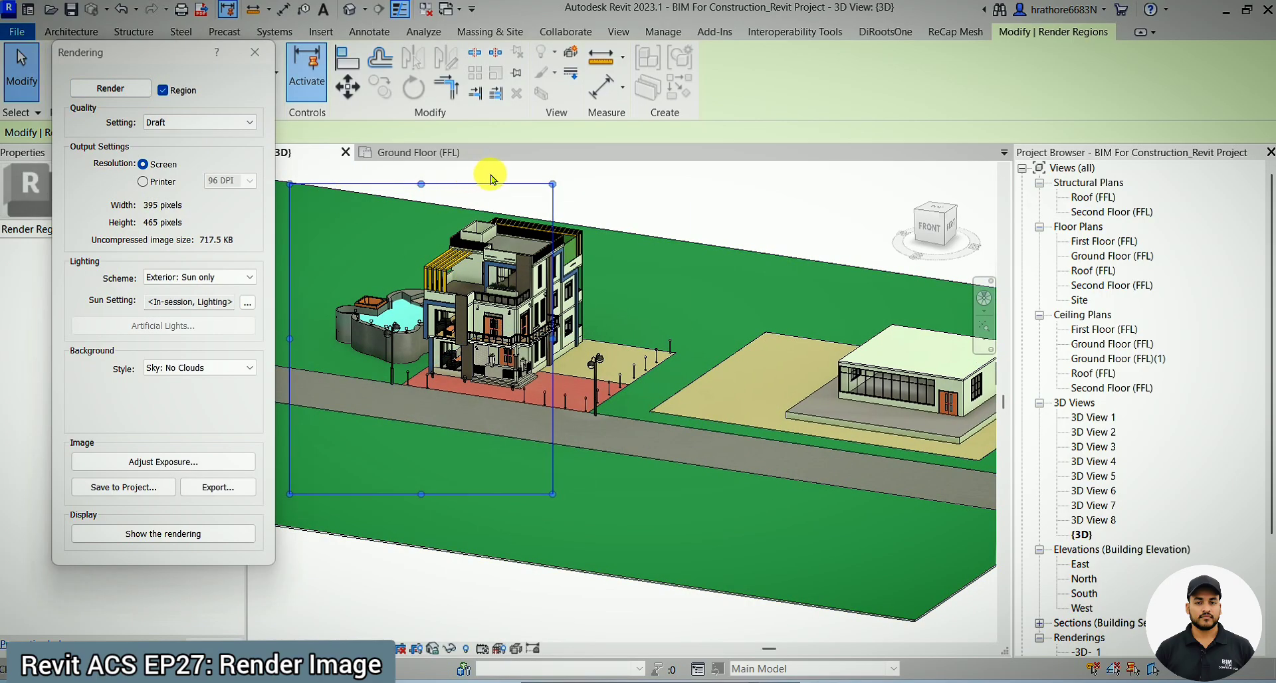
{"action": "scroll", "coordinate": [565, 499], "scroll_direction": "down", "scroll_amount": 1}
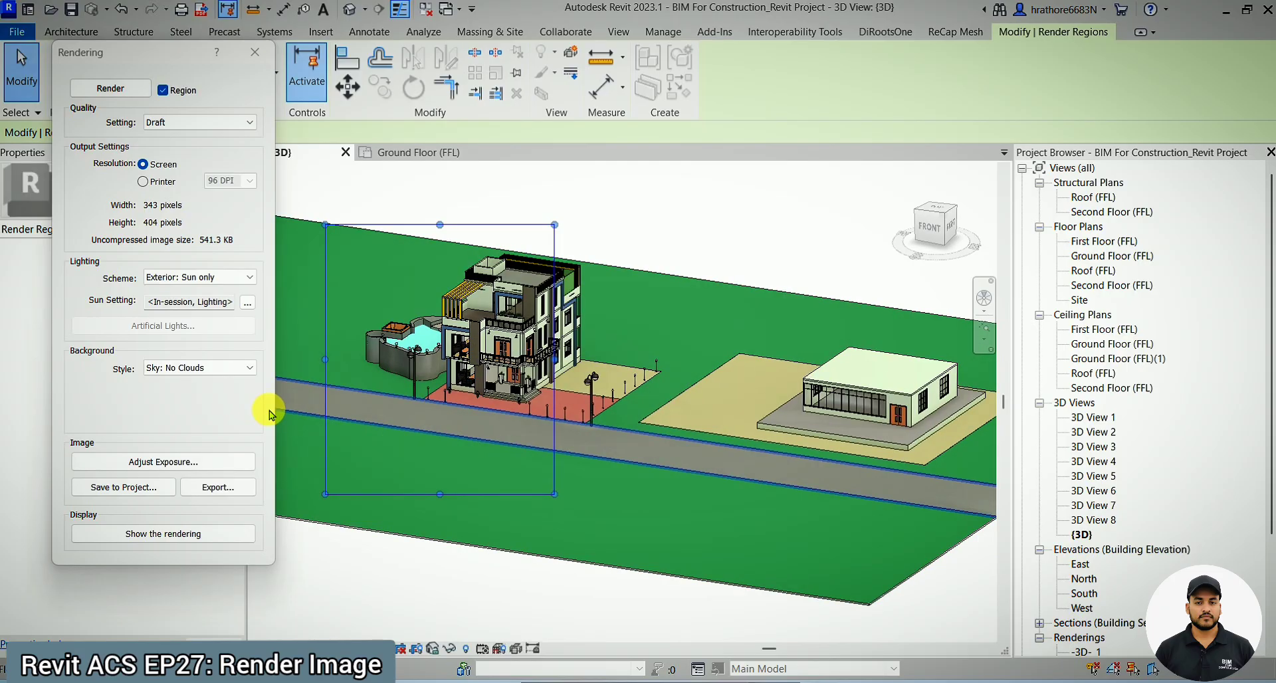
{"action": "scroll", "coordinate": [296, 417], "scroll_direction": "up", "scroll_amount": 1}
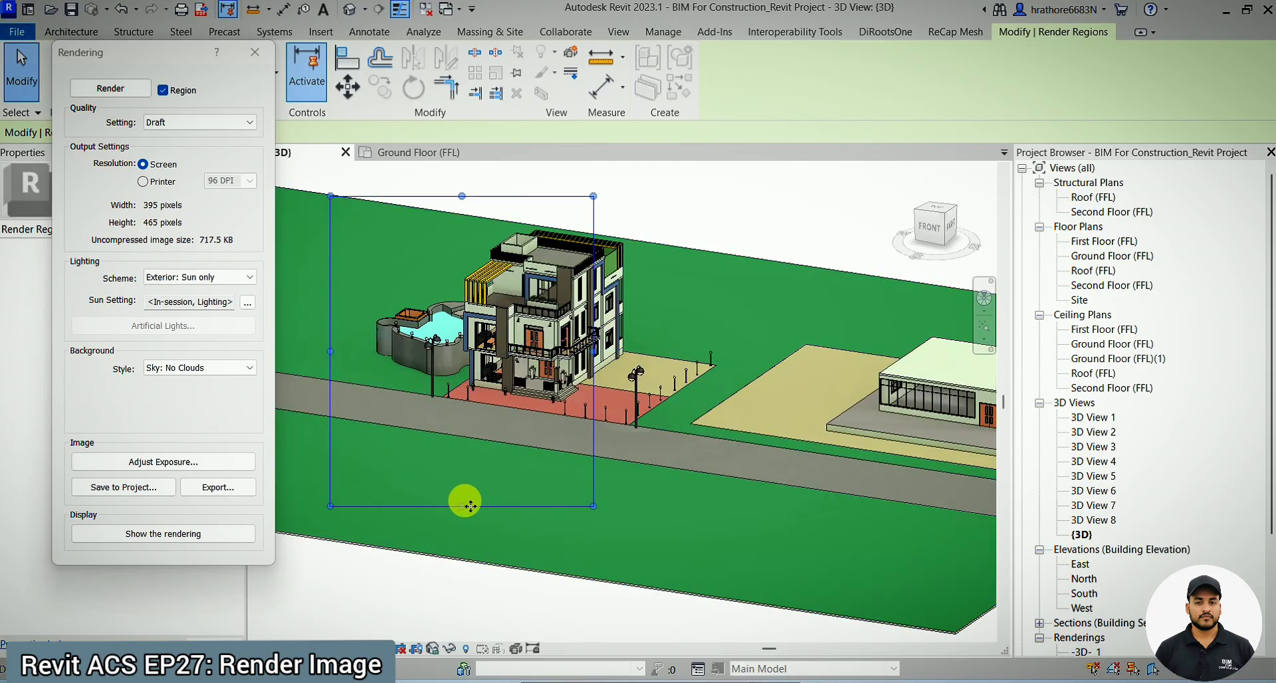
Step: Tighten the bottom, left, top and right edges of the render region around the pool and part of the house
{"action": "left_click_drag", "start_coordinate": [465, 503], "coordinate": [467, 382]}
{"action": "scroll", "coordinate": [396, 289], "scroll_direction": "up", "scroll_amount": 3}
{"action": "scroll", "coordinate": [435, 532], "scroll_direction": "down", "scroll_amount": 2}
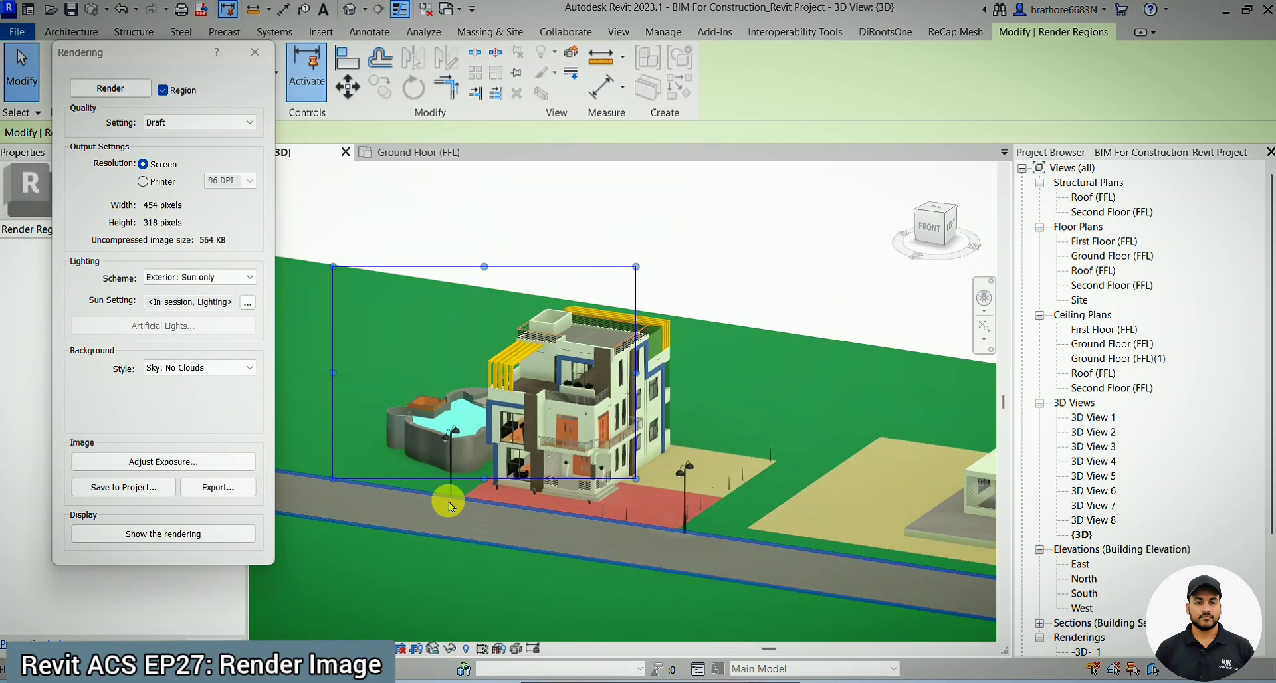
{"action": "left_click_drag", "start_coordinate": [338, 370], "coordinate": [390, 367]}
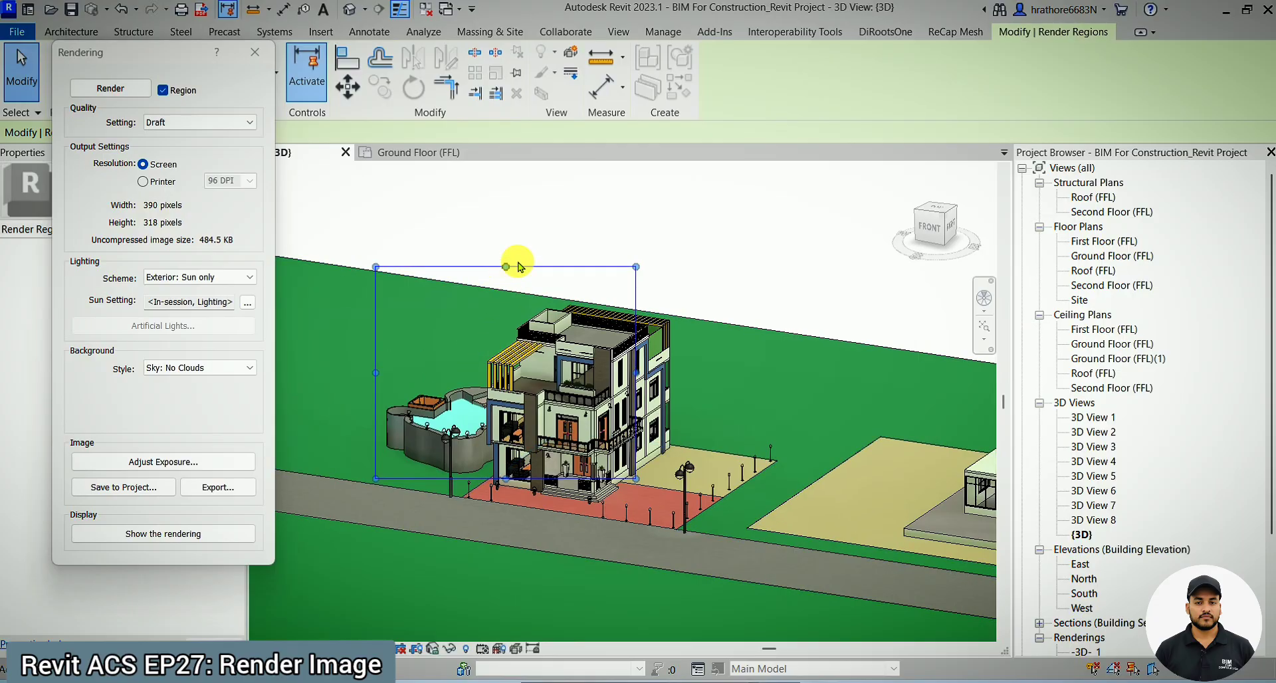
{"action": "left_click_drag", "start_coordinate": [507, 265], "coordinate": [509, 312]}
{"action": "left_click_drag", "start_coordinate": [636, 396], "coordinate": [513, 412]}
{"action": "scroll", "coordinate": [475, 465], "scroll_direction": "up", "scroll_amount": 3}
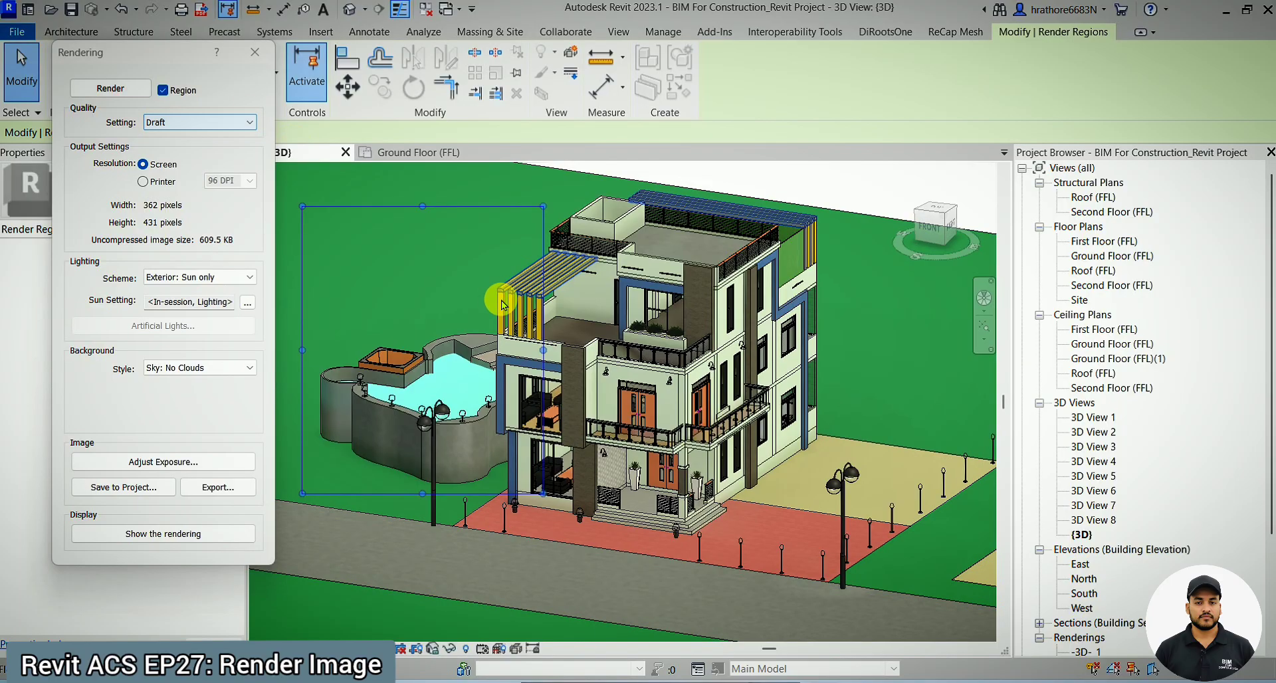
{"action": "scroll", "coordinate": [501, 297], "scroll_direction": "down", "scroll_amount": 2}
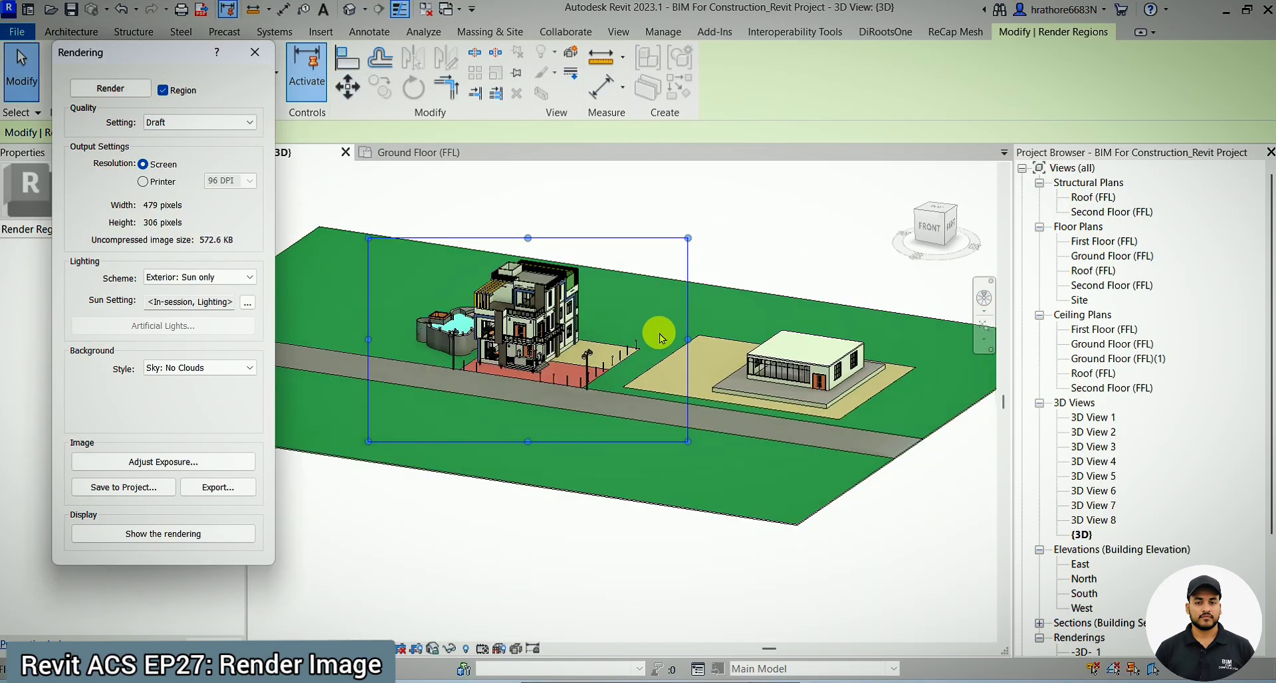
Step: Narrow the render region's sides to the pool and adjoining part of the house, and render that region at Draft quality
{"action": "left_click_drag", "start_coordinate": [687, 339], "coordinate": [520, 344]}
{"action": "scroll", "coordinate": [522, 344], "scroll_direction": "down", "scroll_amount": 1}
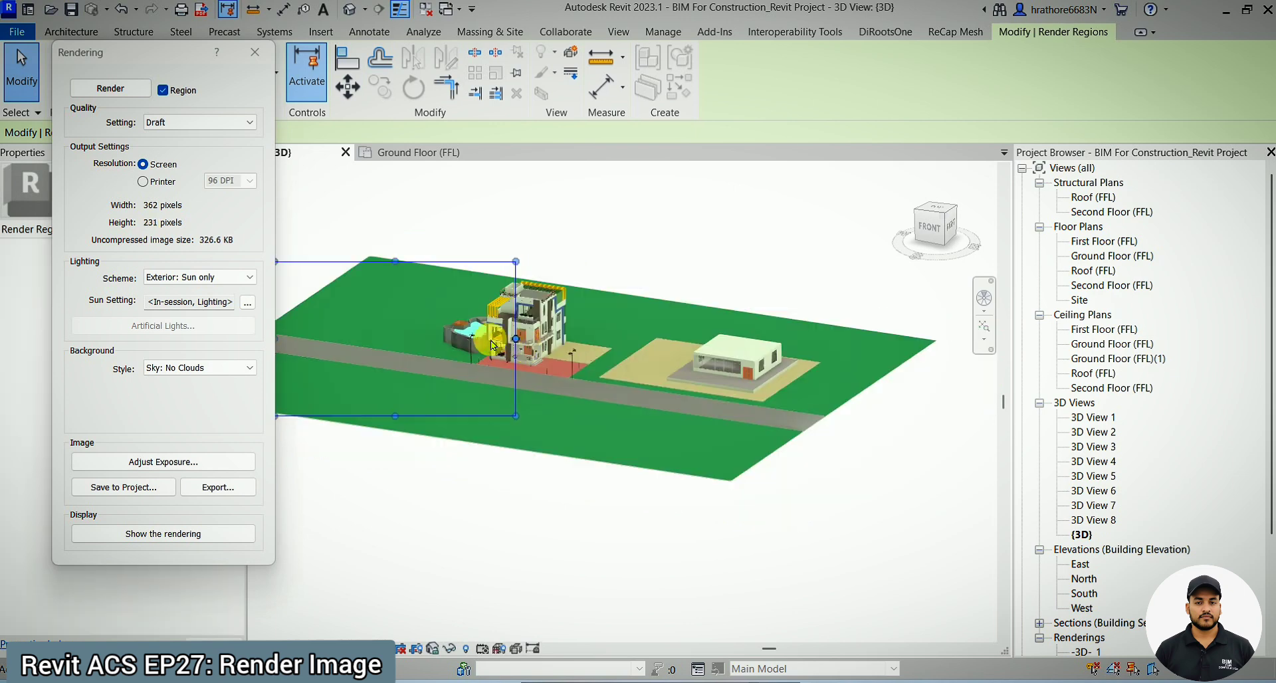
{"action": "scroll", "coordinate": [467, 339], "scroll_direction": "up", "scroll_amount": 2}
{"action": "scroll", "coordinate": [490, 347], "scroll_direction": "down", "scroll_amount": 3}
{"action": "left_click_drag", "start_coordinate": [336, 352], "coordinate": [442, 352]}
{"action": "scroll", "coordinate": [470, 343], "scroll_direction": "up", "scroll_amount": 5}
{"action": "left_click", "coordinate": [127, 90]}
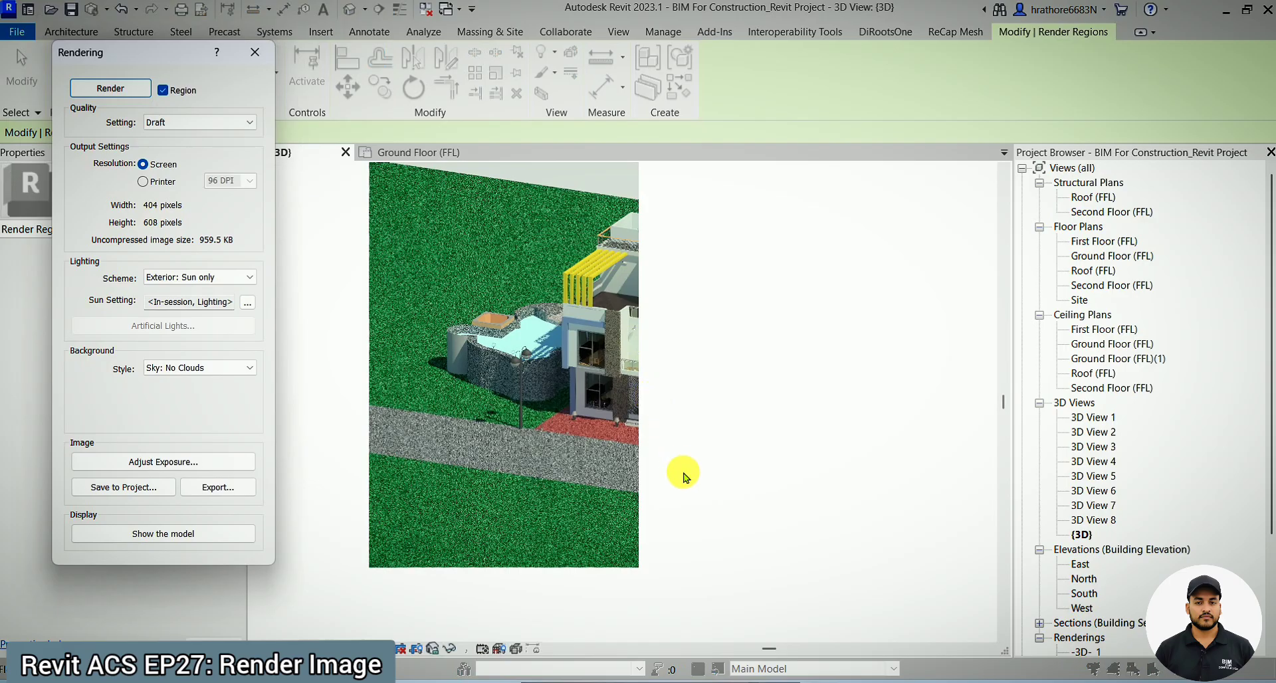
{"action": "scroll", "coordinate": [633, 309], "scroll_direction": "up", "scroll_amount": 2}
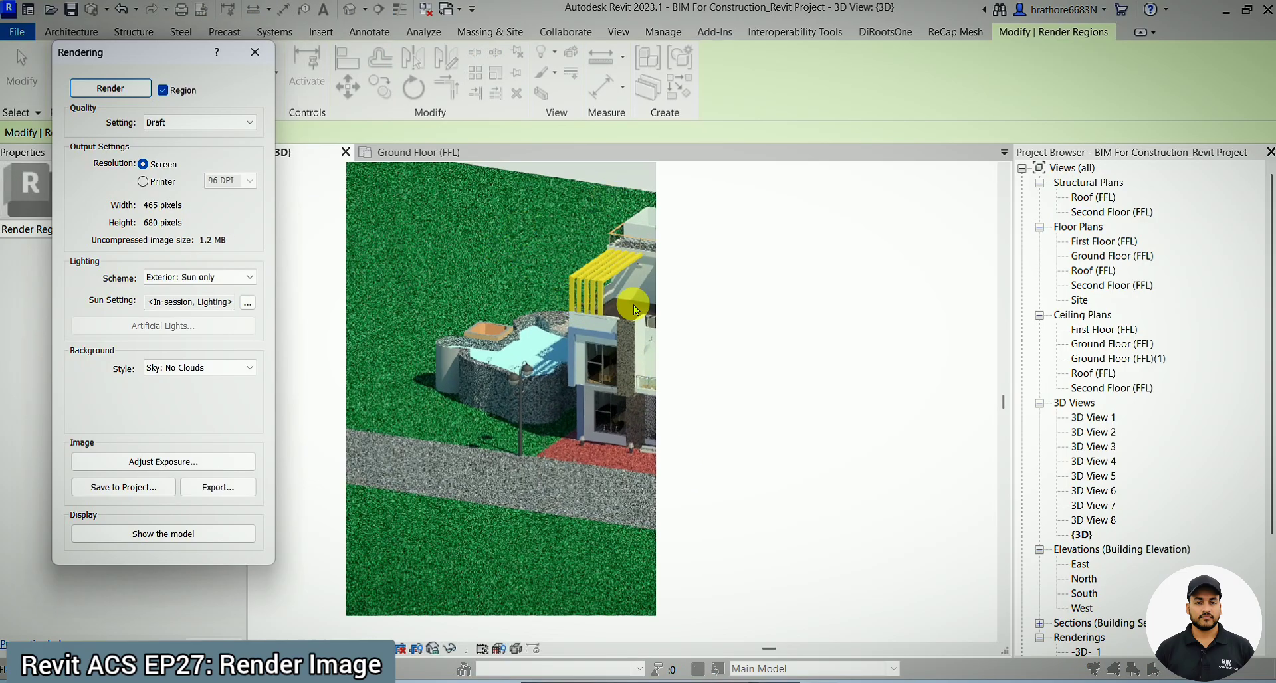
Step: Turn off region rendering, recentre the house in the view, and review the quality settings, keeping Draft
{"action": "left_click", "coordinate": [163, 90]}
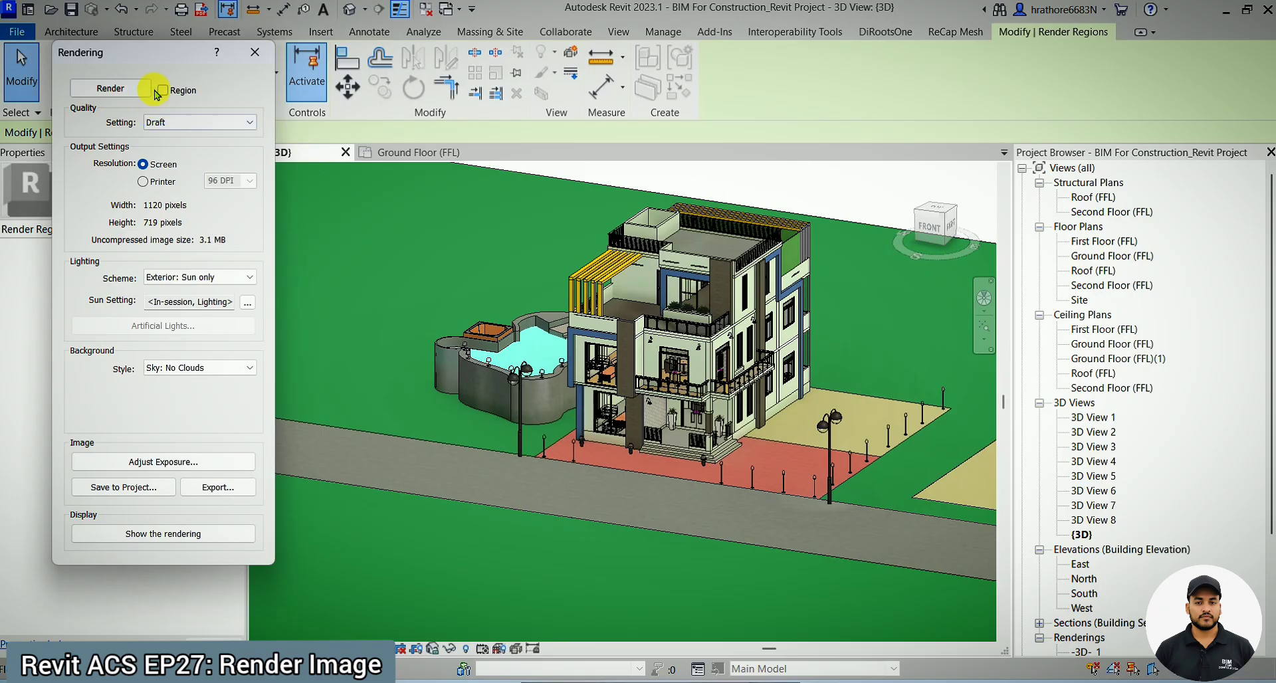
{"action": "middle_click_drag", "start_coordinate": [512, 341], "coordinate": [421, 220], "text": "shift"}
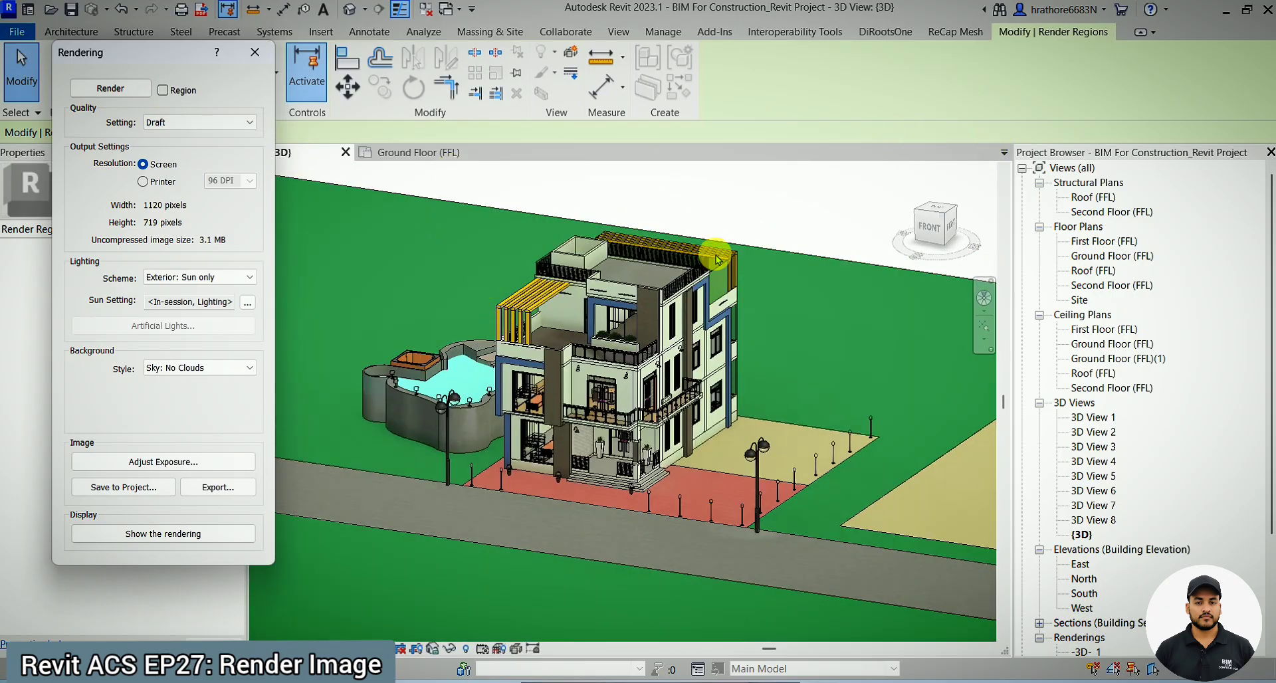
{"action": "left_click", "coordinate": [220, 129]}
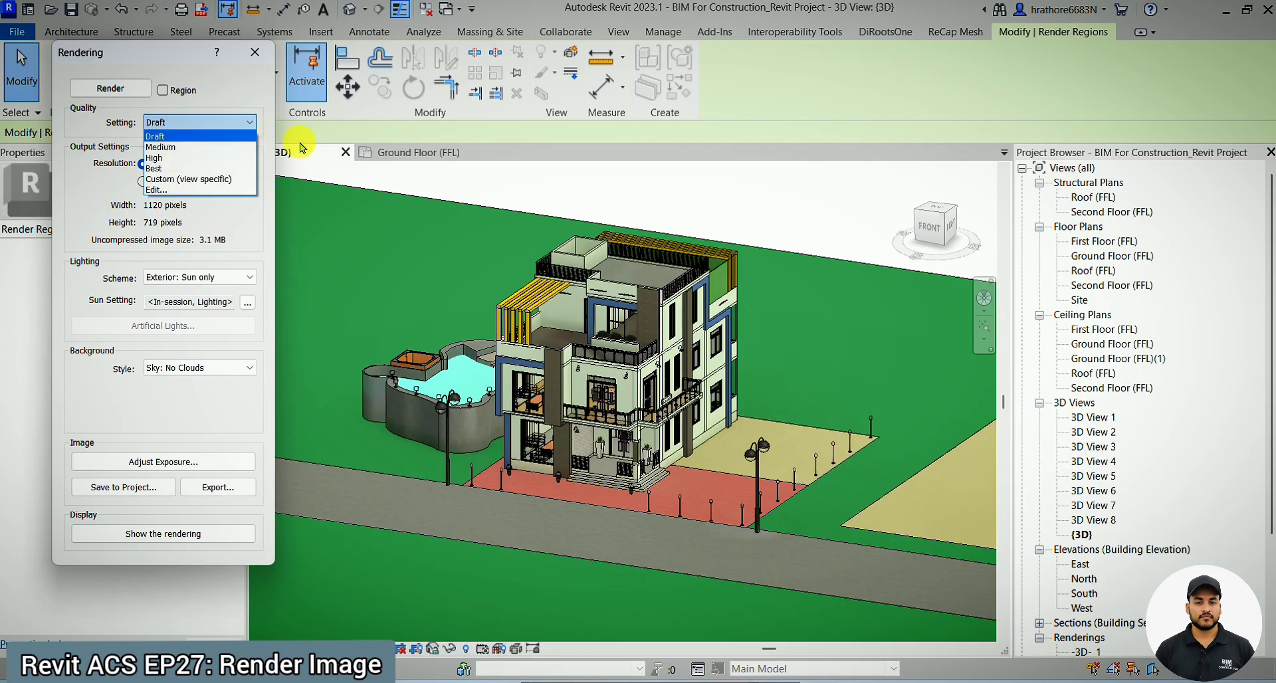
{"action": "left_click", "coordinate": [214, 137]}
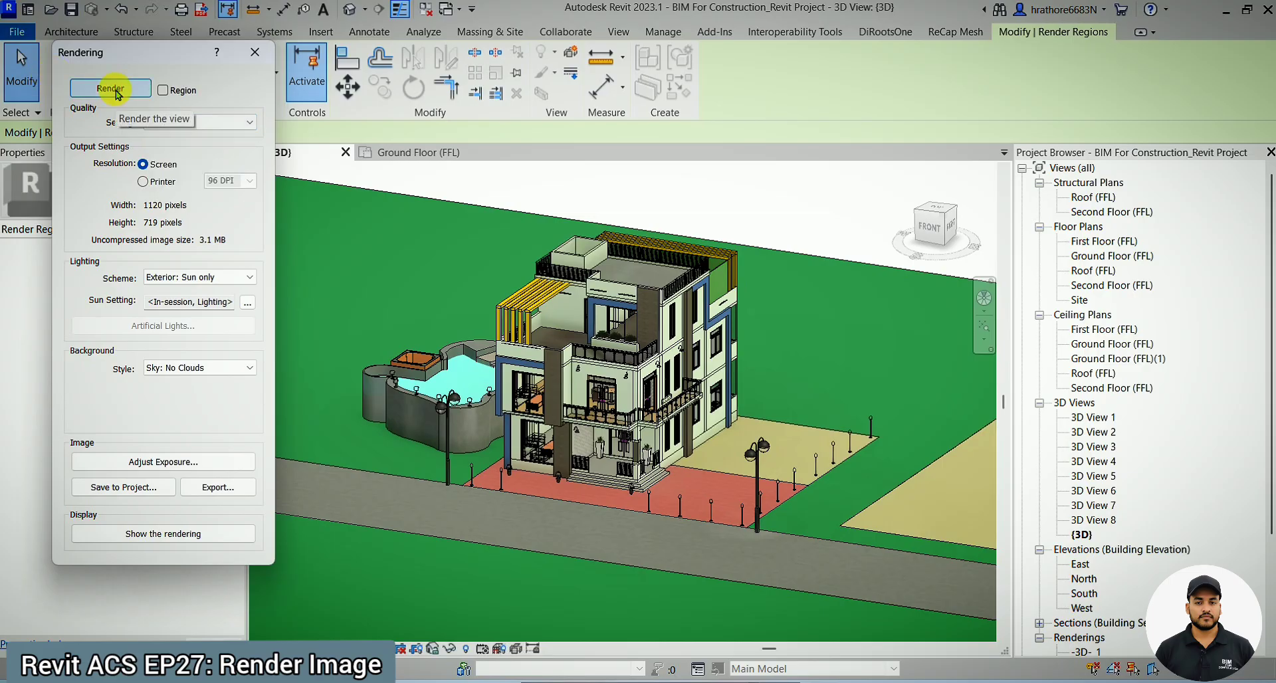
{"action": "left_click", "coordinate": [168, 123]}
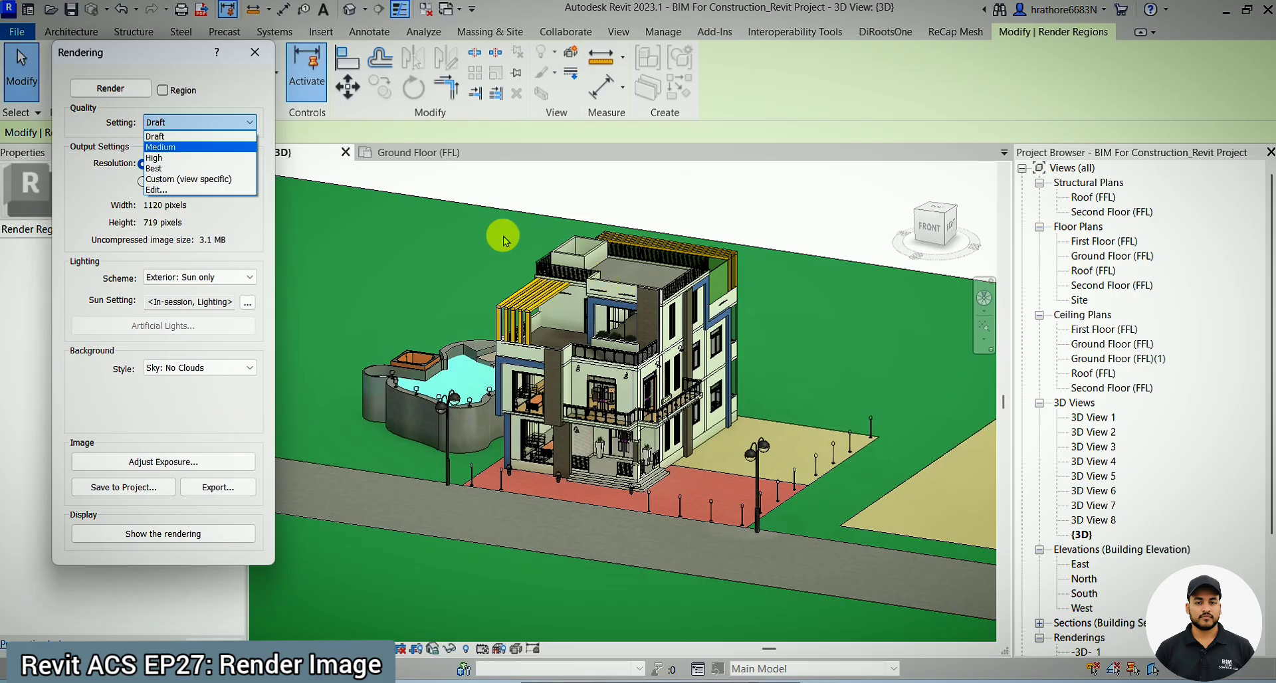
{"action": "left_click", "coordinate": [95, 208]}
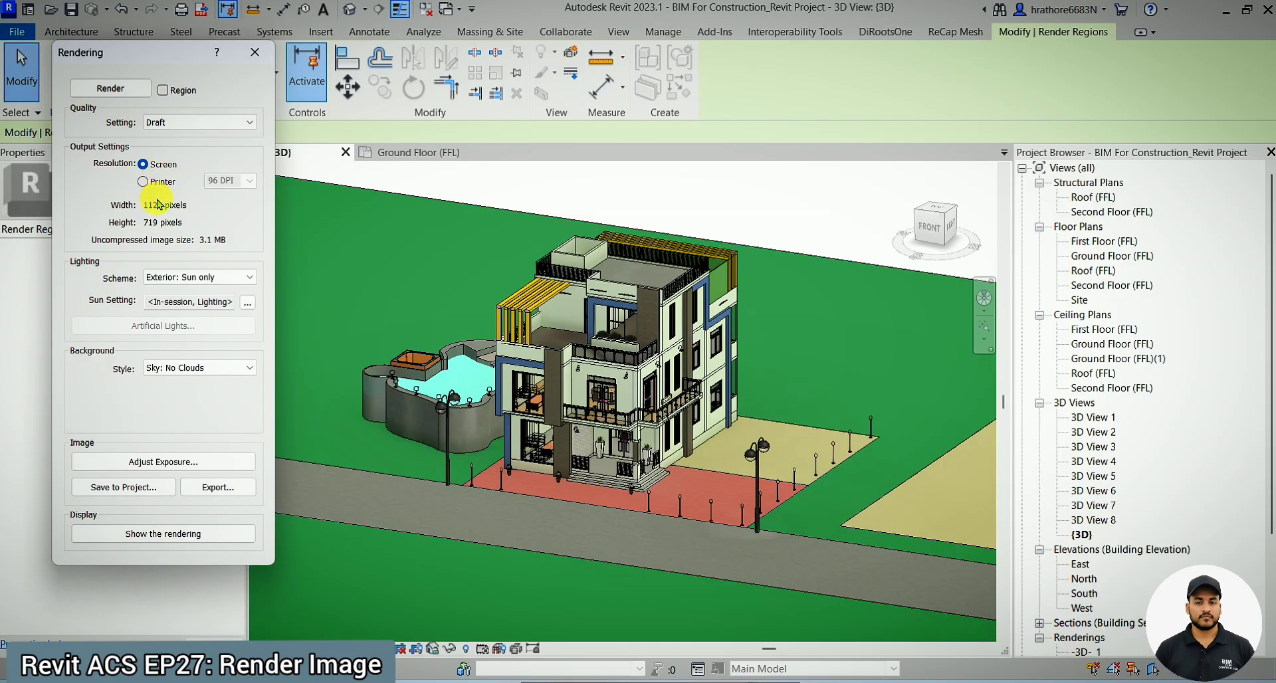
Step: Set the rendering's output resolution to Printer at 300 DPI
{"action": "left_click", "coordinate": [165, 185]}
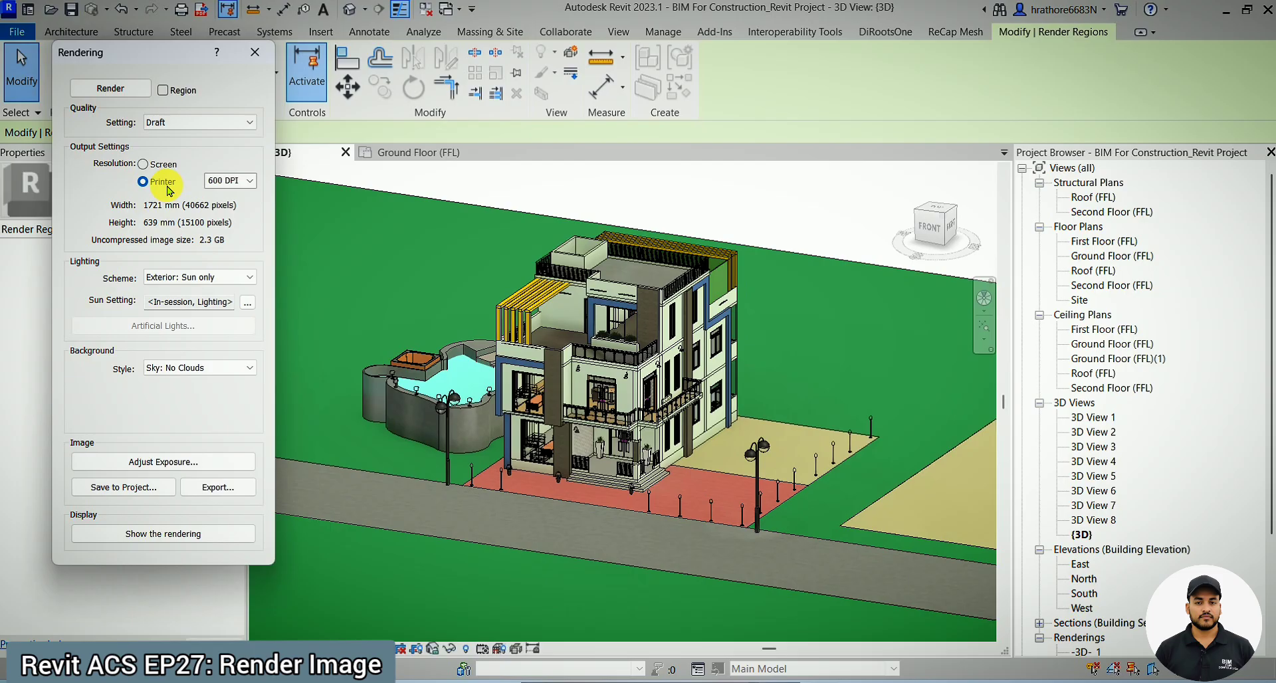
{"action": "left_click", "coordinate": [247, 183]}
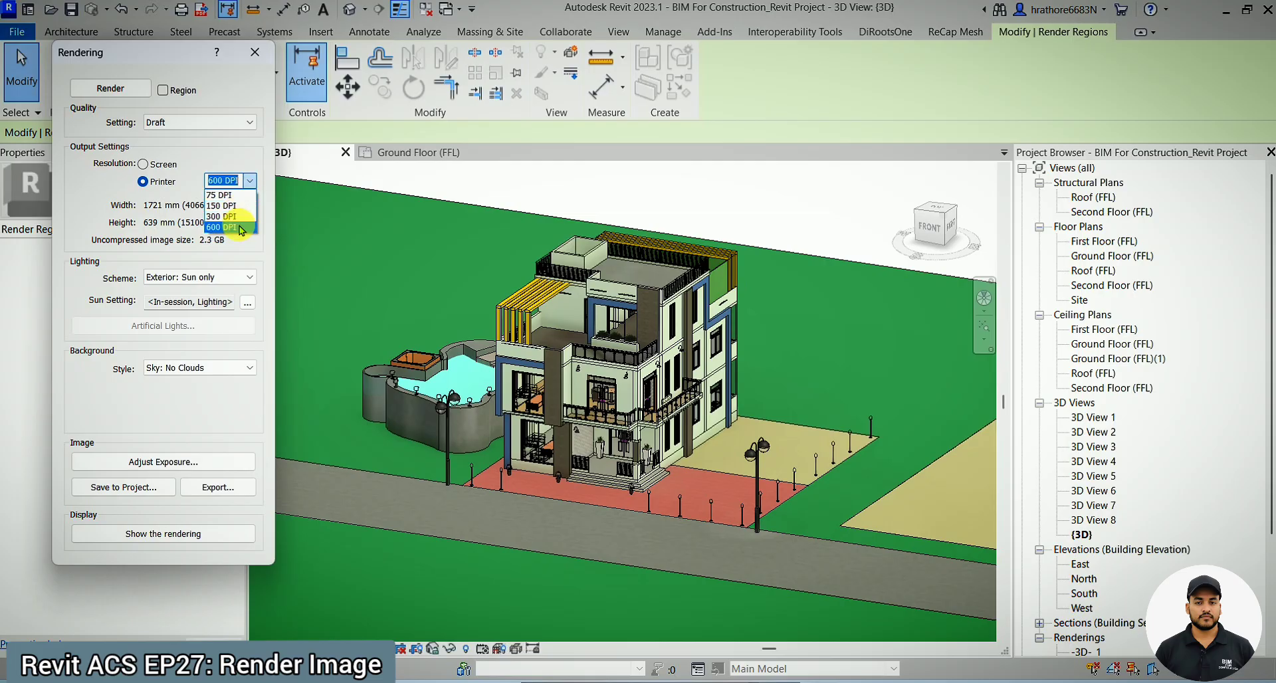
{"action": "left_click", "coordinate": [246, 184]}
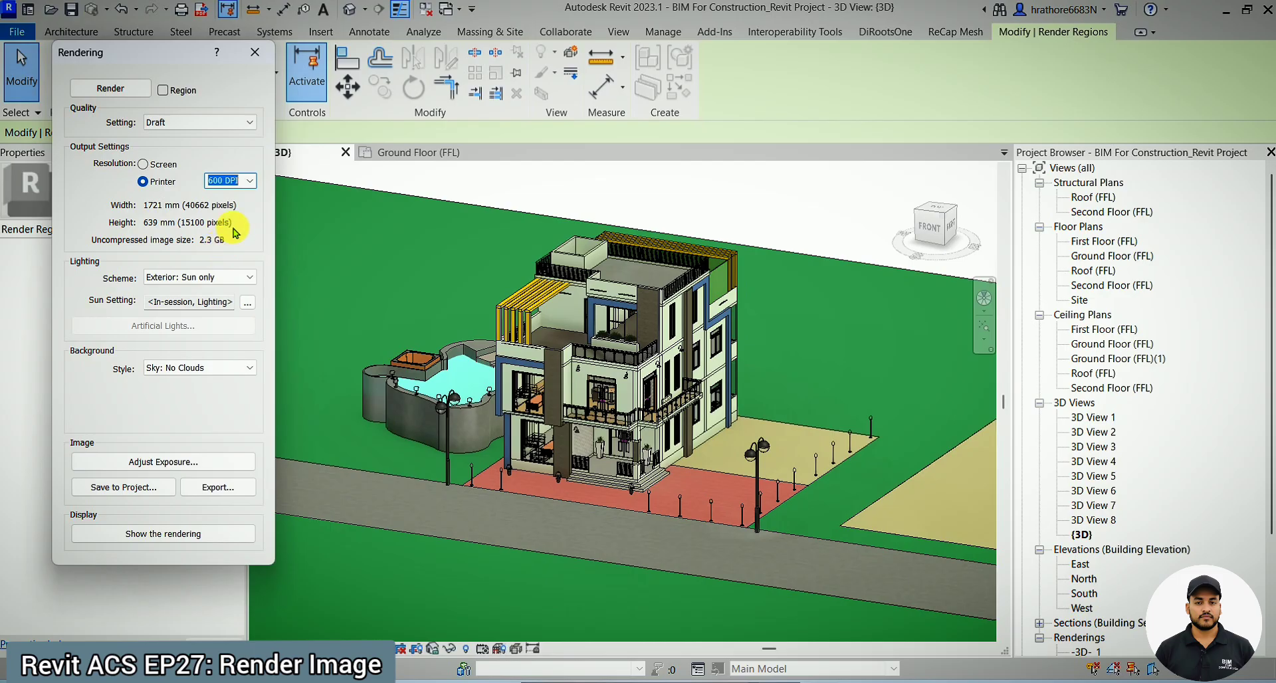
{"action": "left_click", "coordinate": [250, 180]}
{"action": "left_click", "coordinate": [231, 217]}
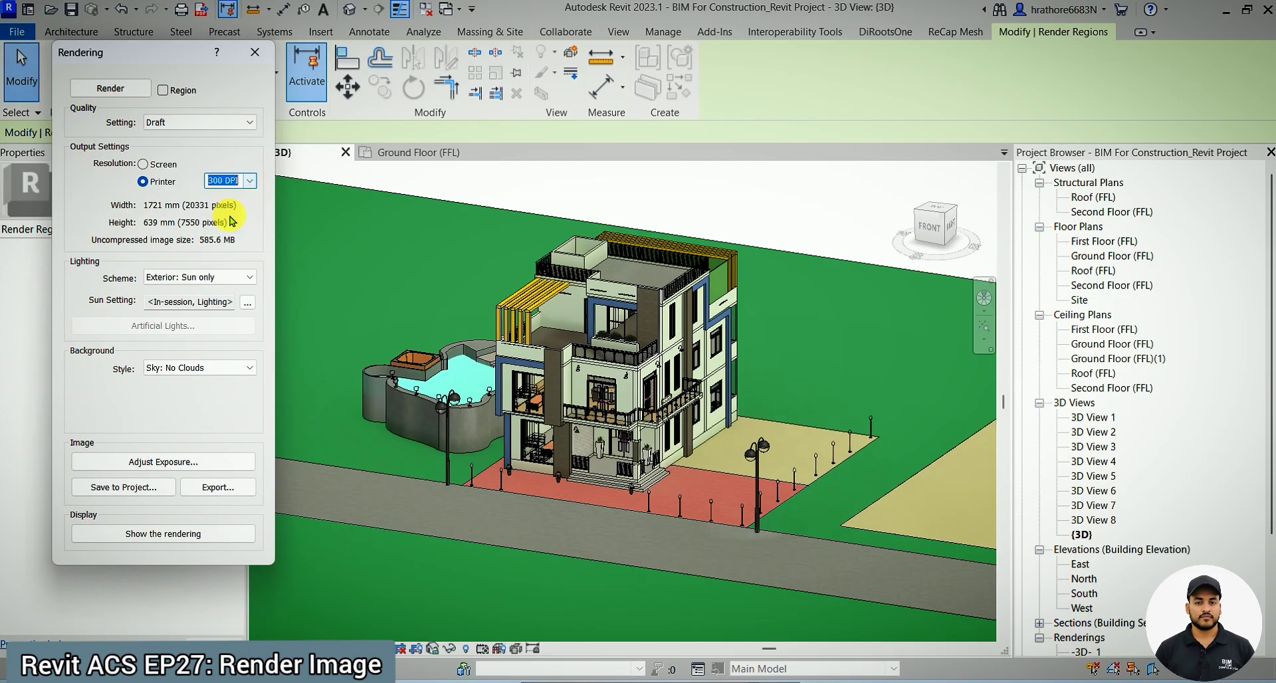
{"action": "left_click", "coordinate": [250, 182]}
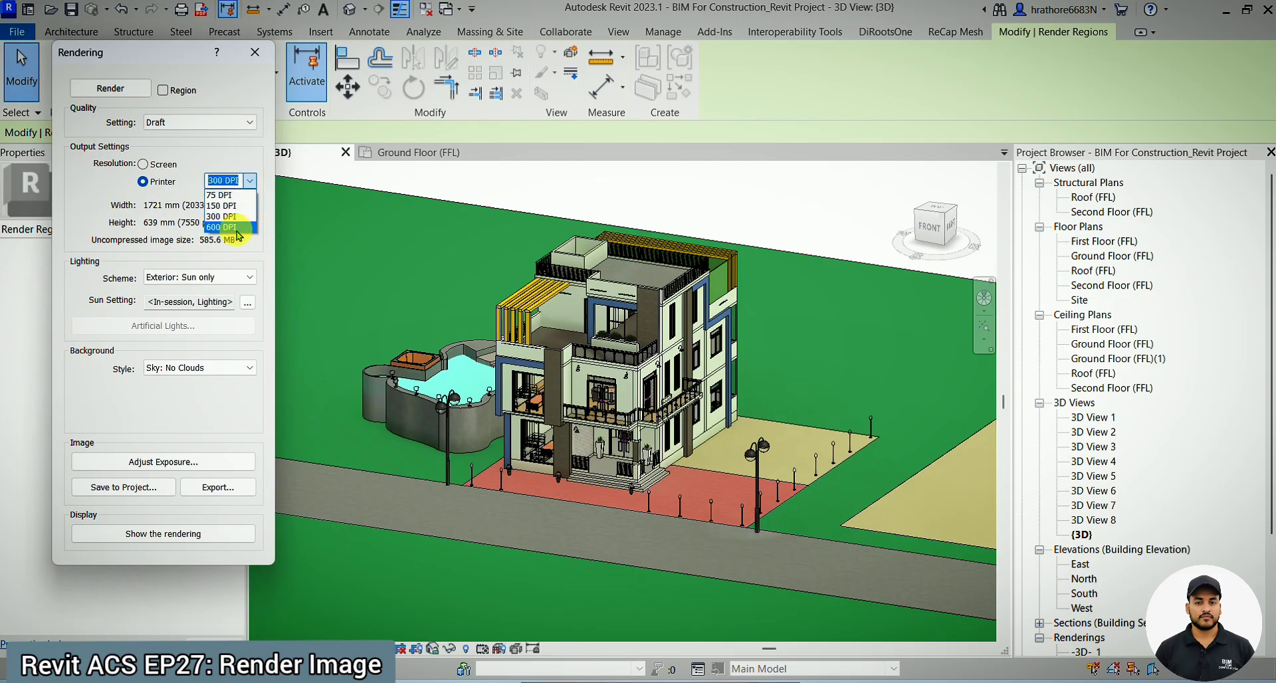
{"action": "left_click", "coordinate": [250, 180]}
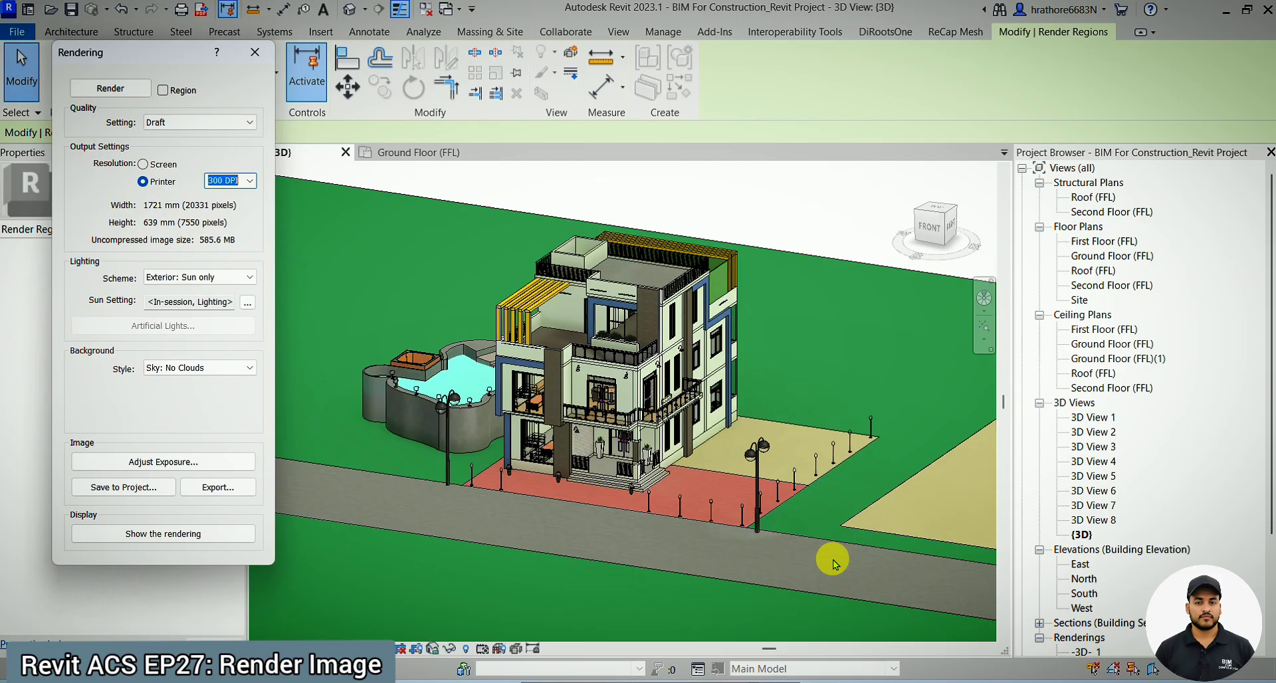
{"action": "left_click", "coordinate": [248, 182]}
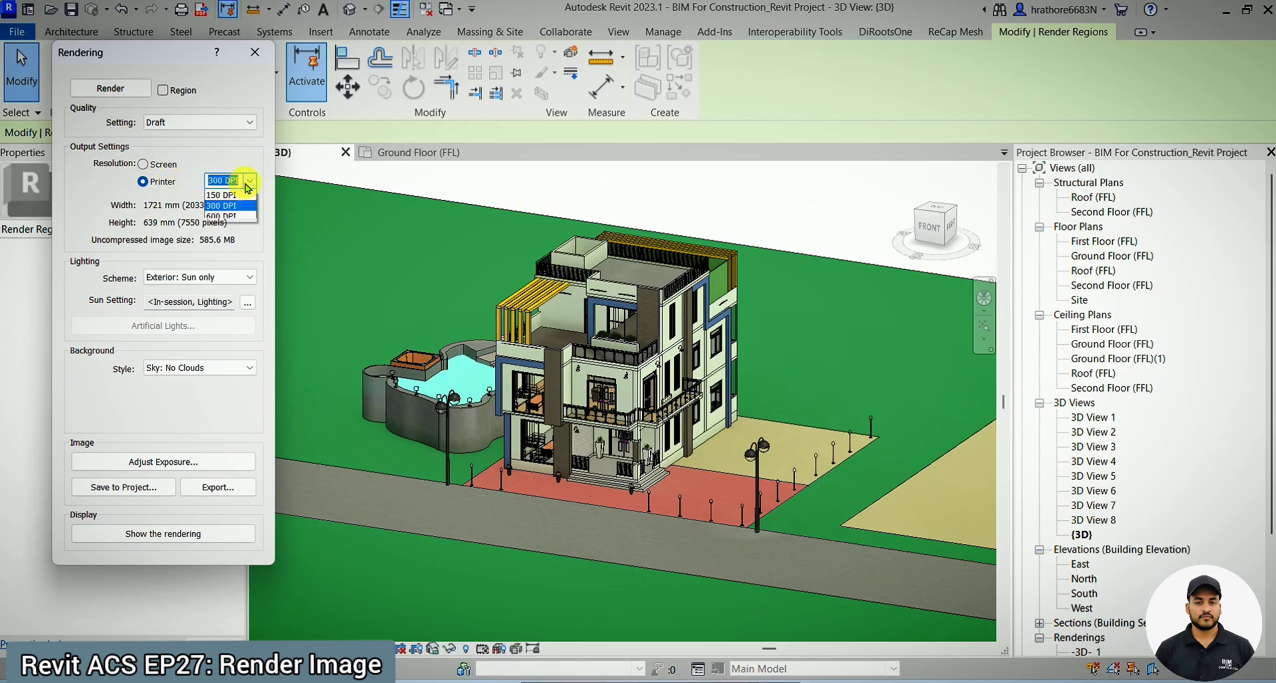
{"action": "left_click", "coordinate": [249, 180]}
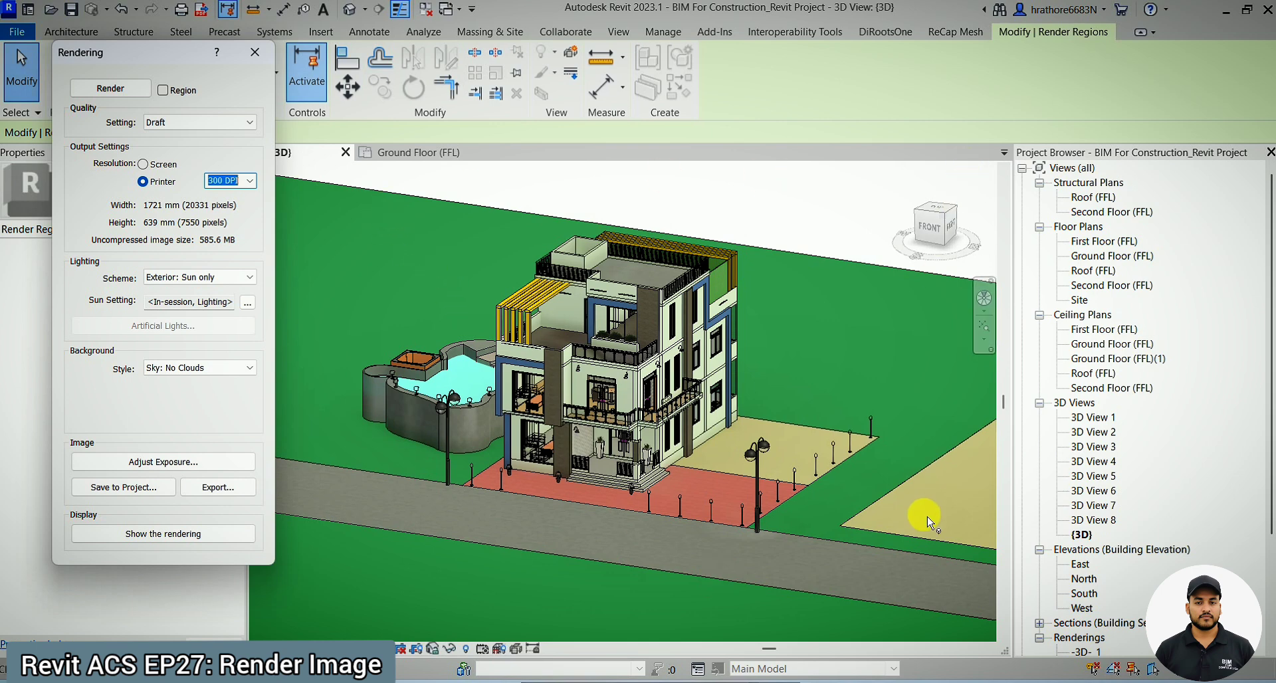
{"action": "left_click", "coordinate": [249, 180]}
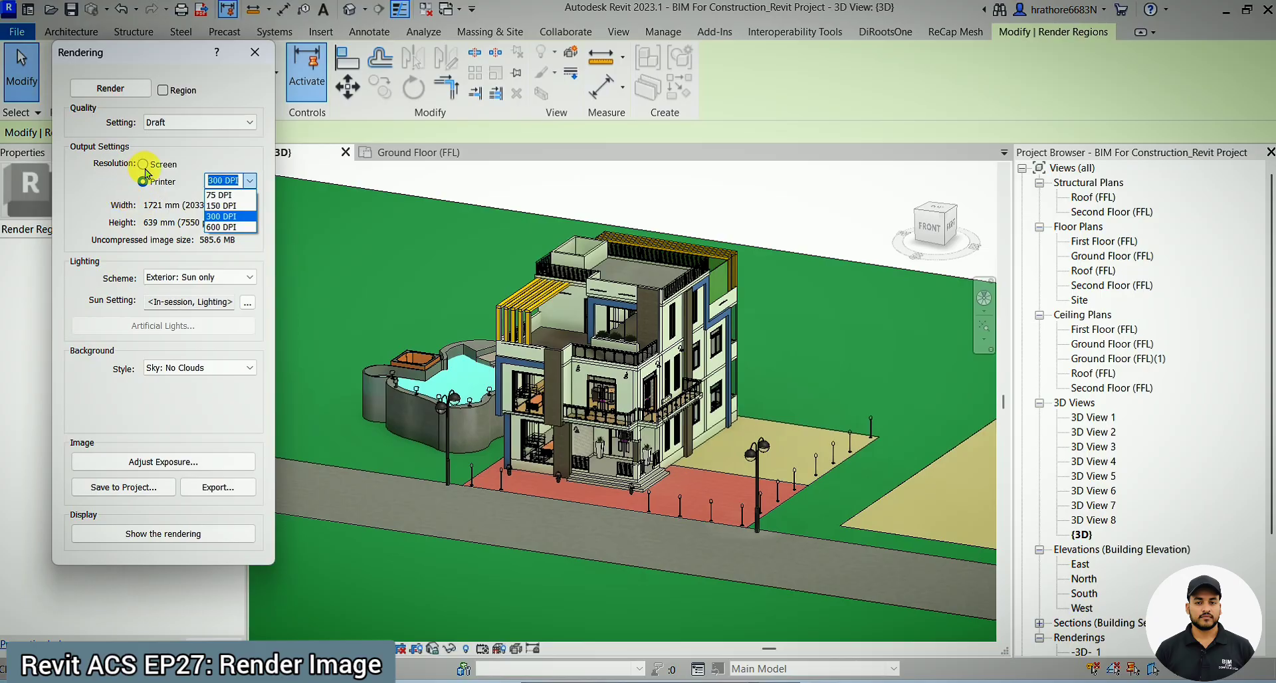
{"action": "left_click", "coordinate": [104, 187]}
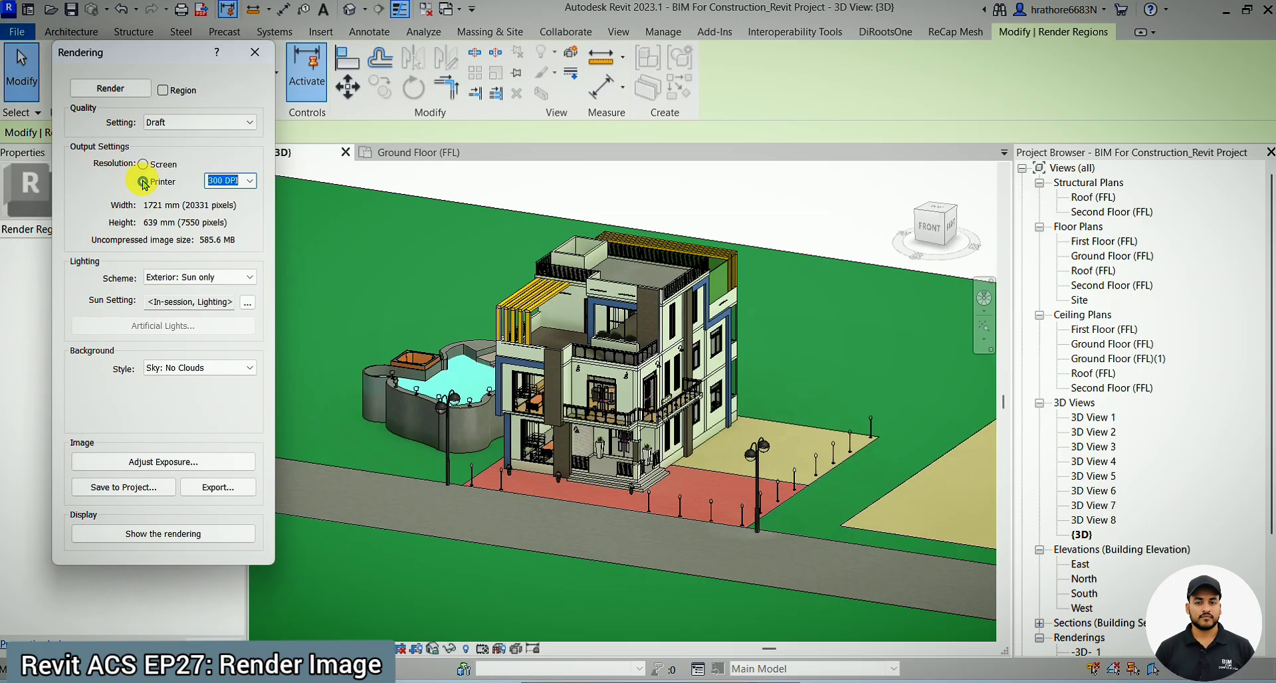
{"action": "left_click", "coordinate": [837, 681]}
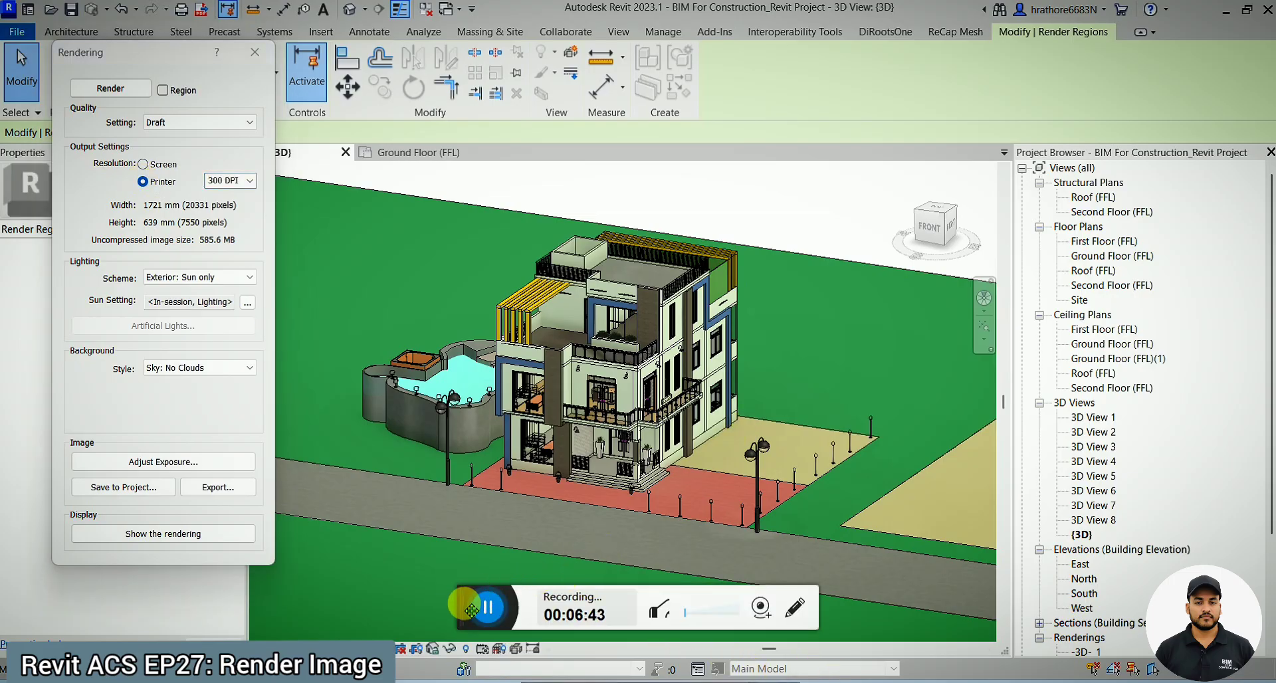
Step: Keep the Exterior: Sun only lighting scheme, set the output resolution to Screen, and render the full 3D view
{"action": "left_click", "coordinate": [166, 289]}
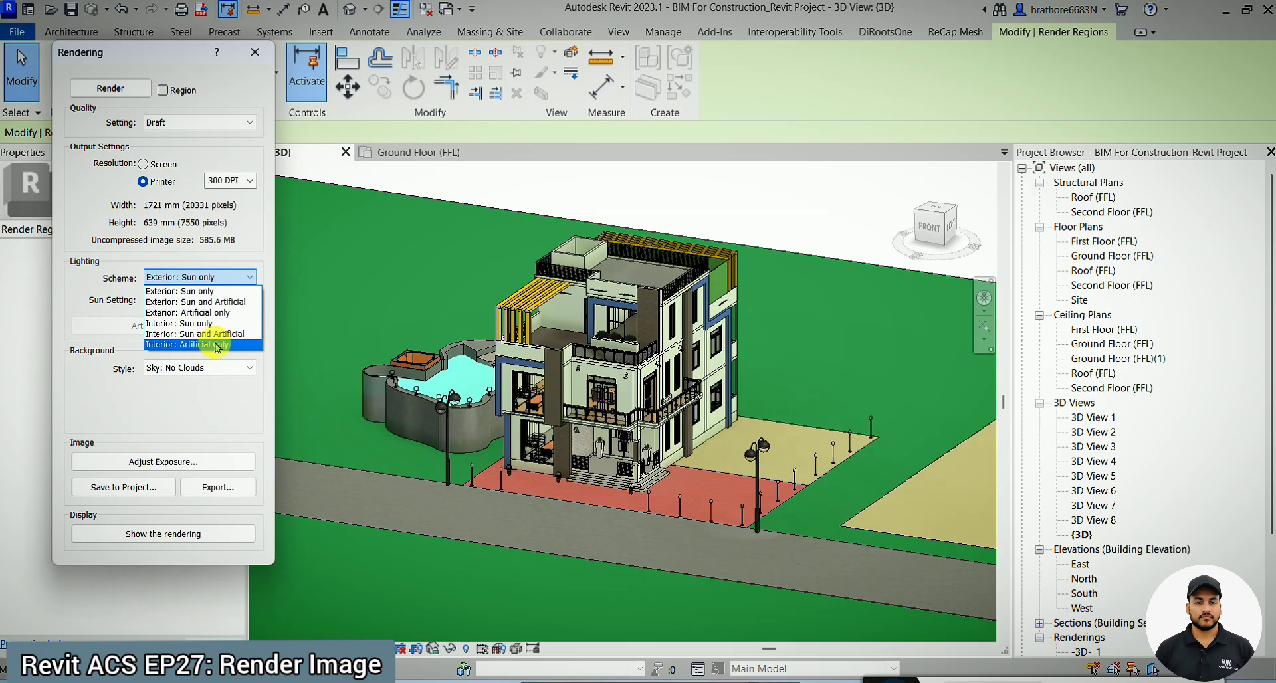
{"action": "left_click", "coordinate": [236, 292]}
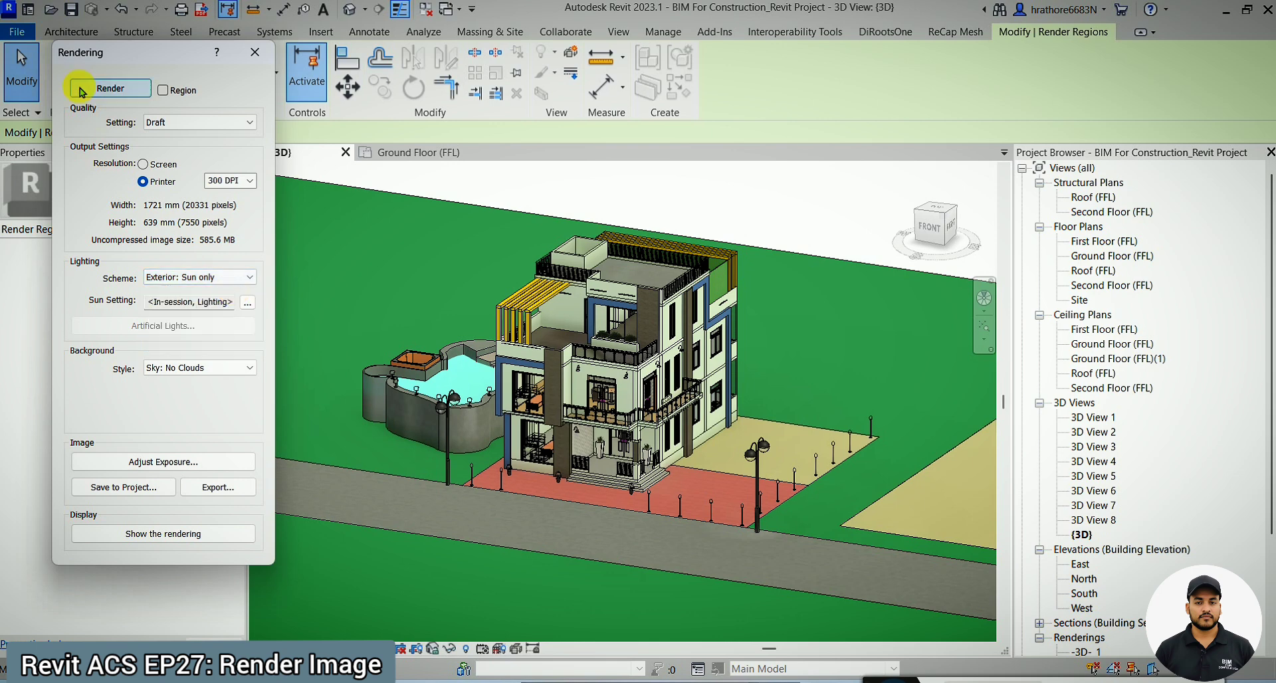
{"action": "left_click", "coordinate": [148, 164]}
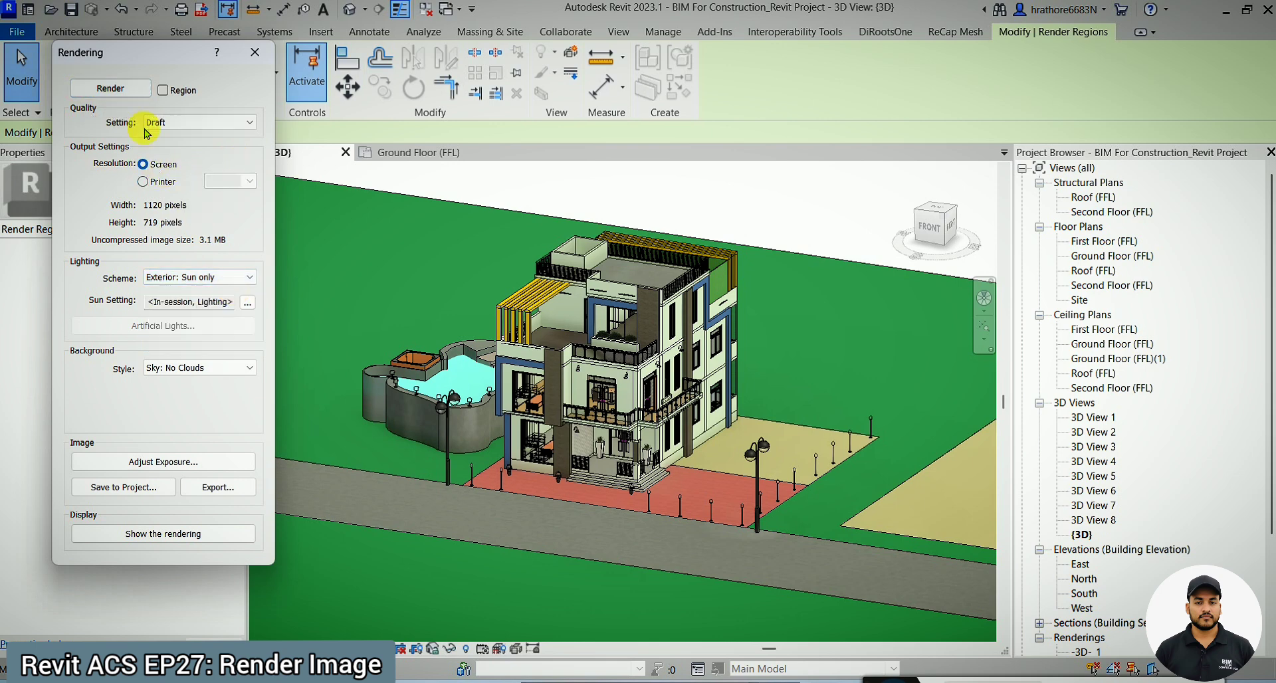
{"action": "left_click", "coordinate": [111, 88]}
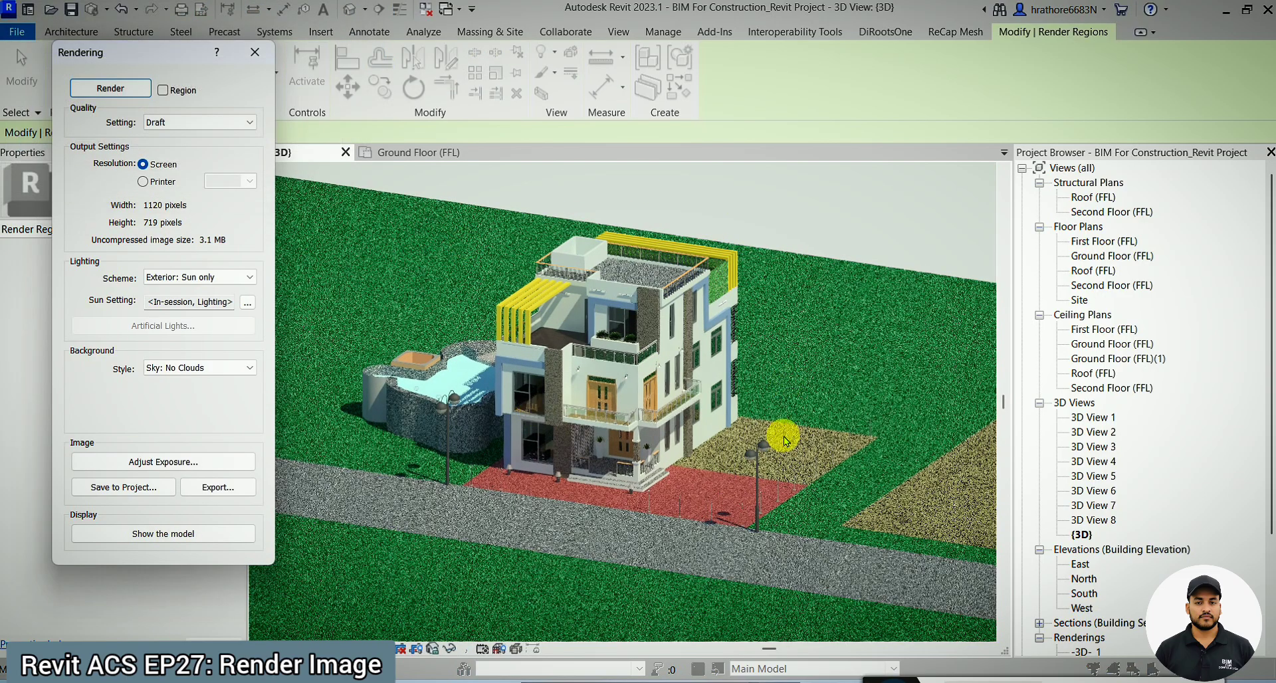
Step: Set the lighting scheme to Exterior: Artificial only and render the full 3D view at Draft quality
{"action": "left_click", "coordinate": [211, 277]}
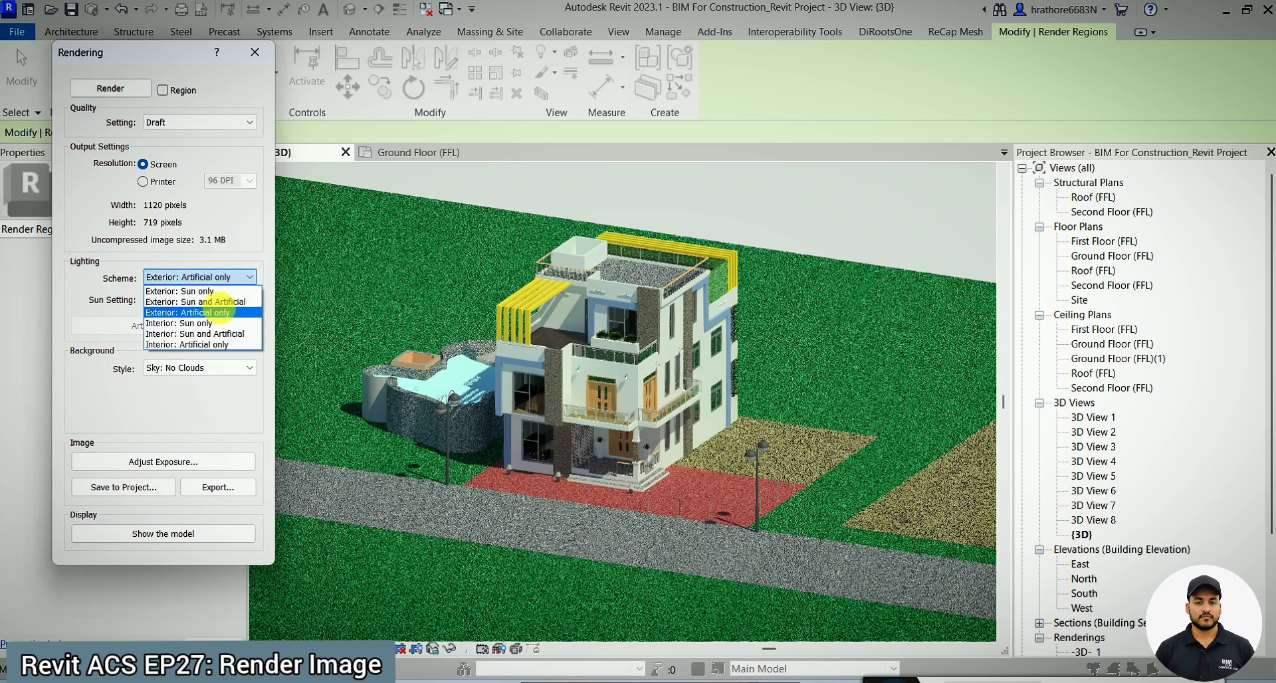
{"action": "left_click", "coordinate": [219, 312]}
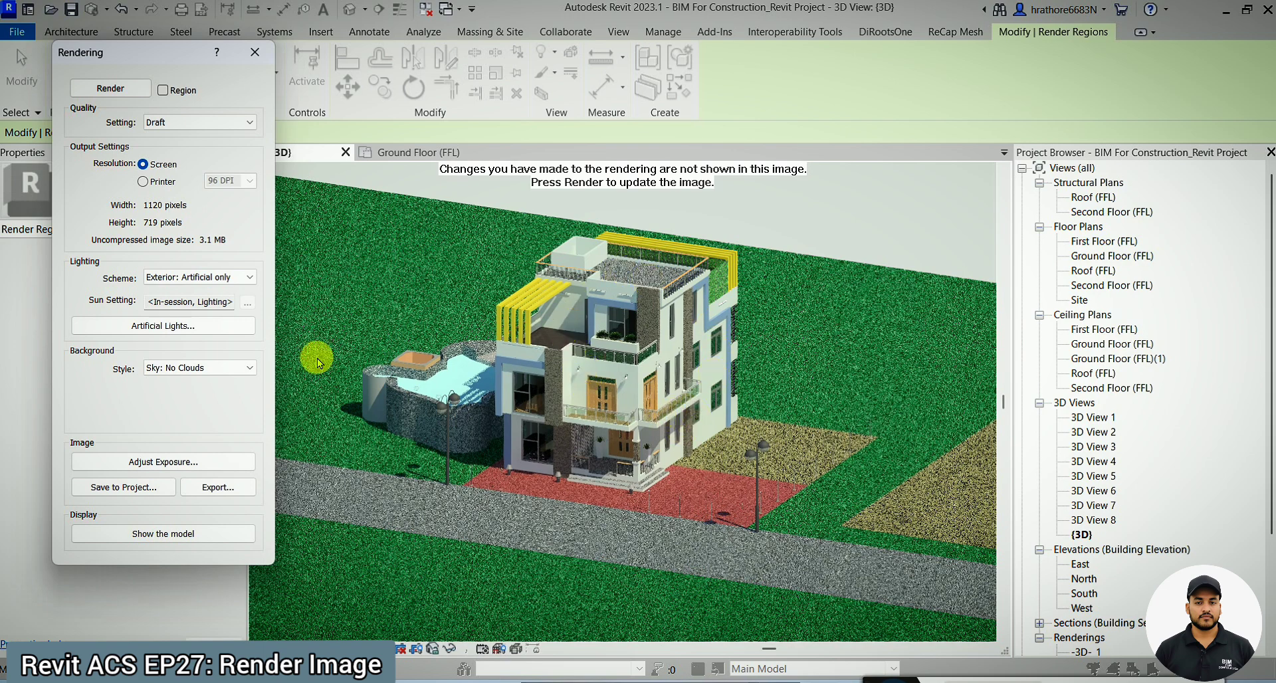
{"action": "left_click", "coordinate": [124, 93]}
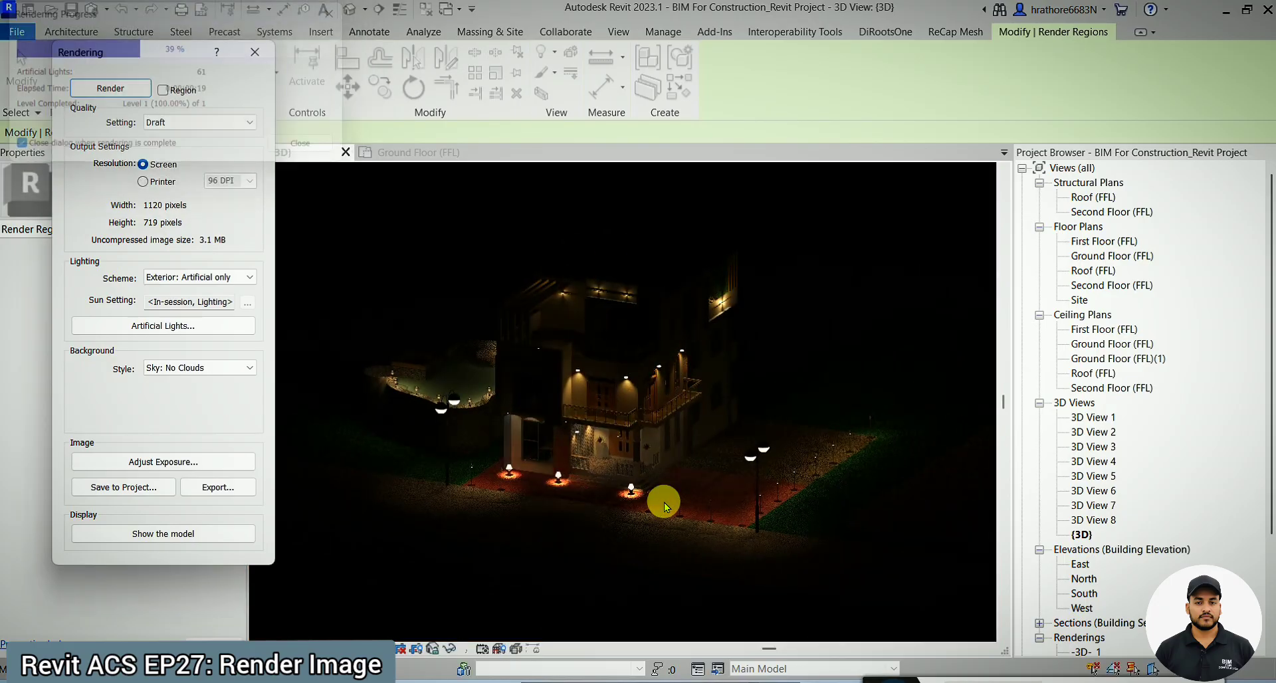
{"action": "left_click", "coordinate": [228, 461]}
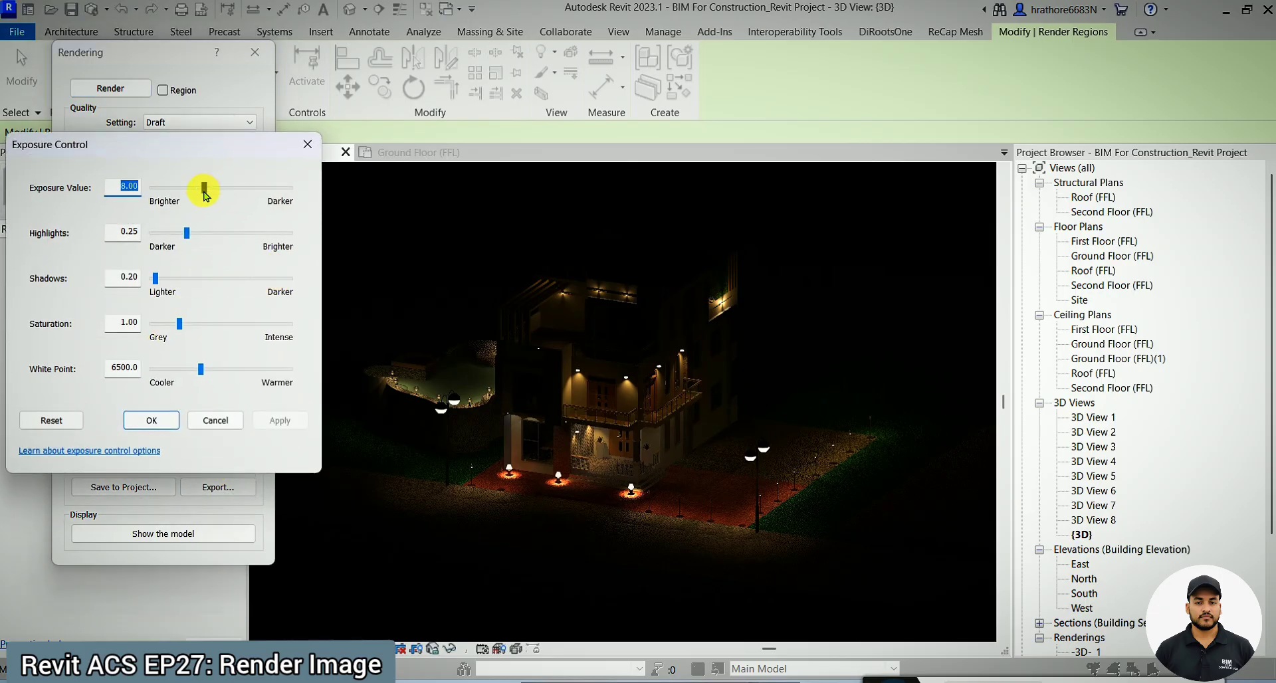
{"action": "left_click_drag", "start_coordinate": [204, 193], "coordinate": [201, 194]}
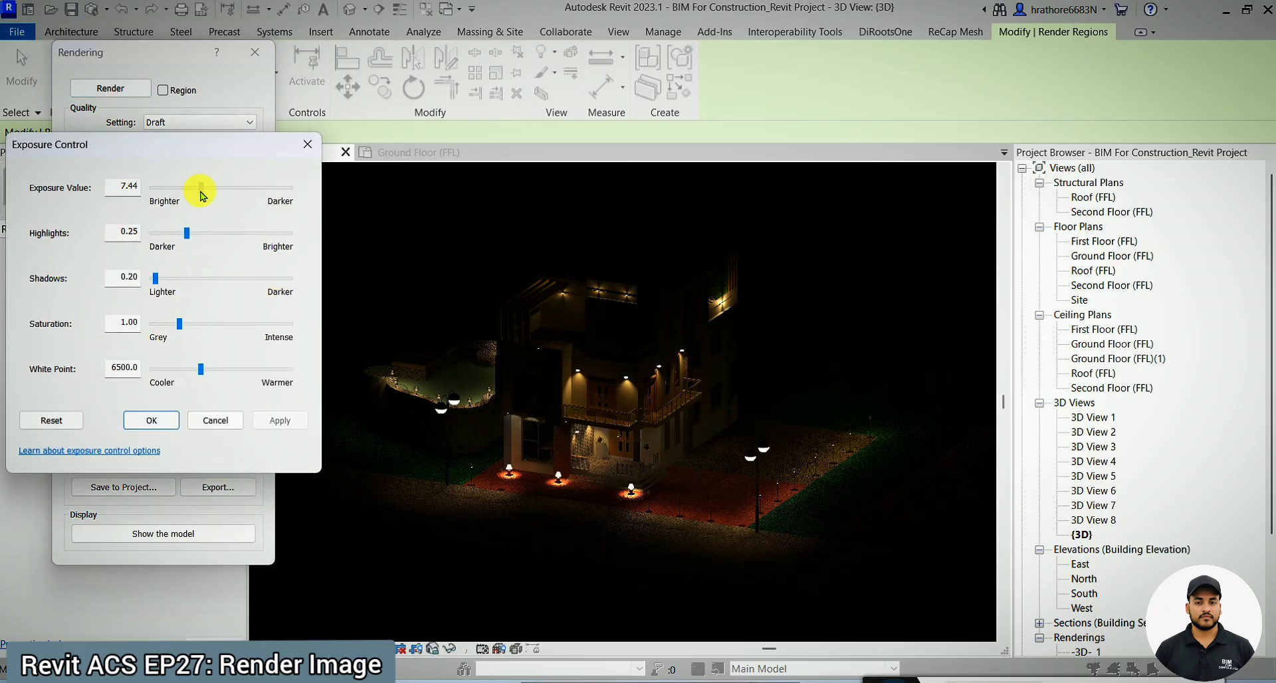
{"action": "left_click", "coordinate": [305, 141]}
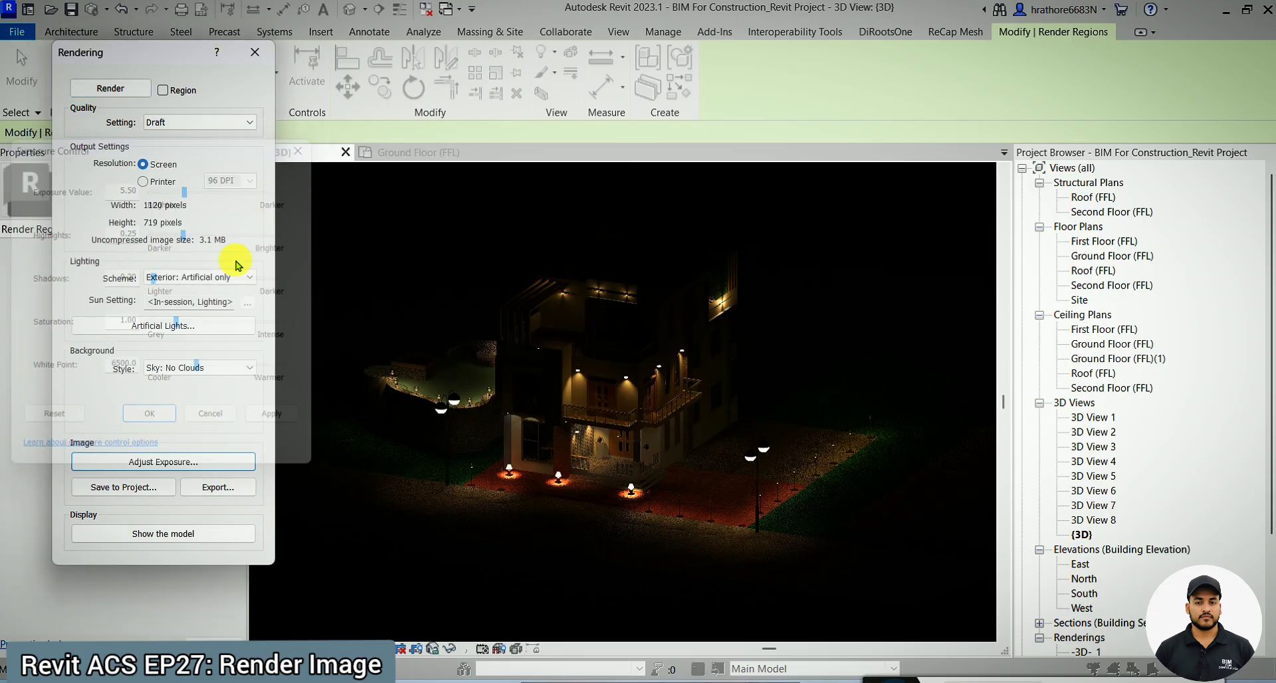
Step: Brighten the rendered night image by applying an exposure value of 4.08, and refine it to 4.20
{"action": "left_click", "coordinate": [170, 464]}
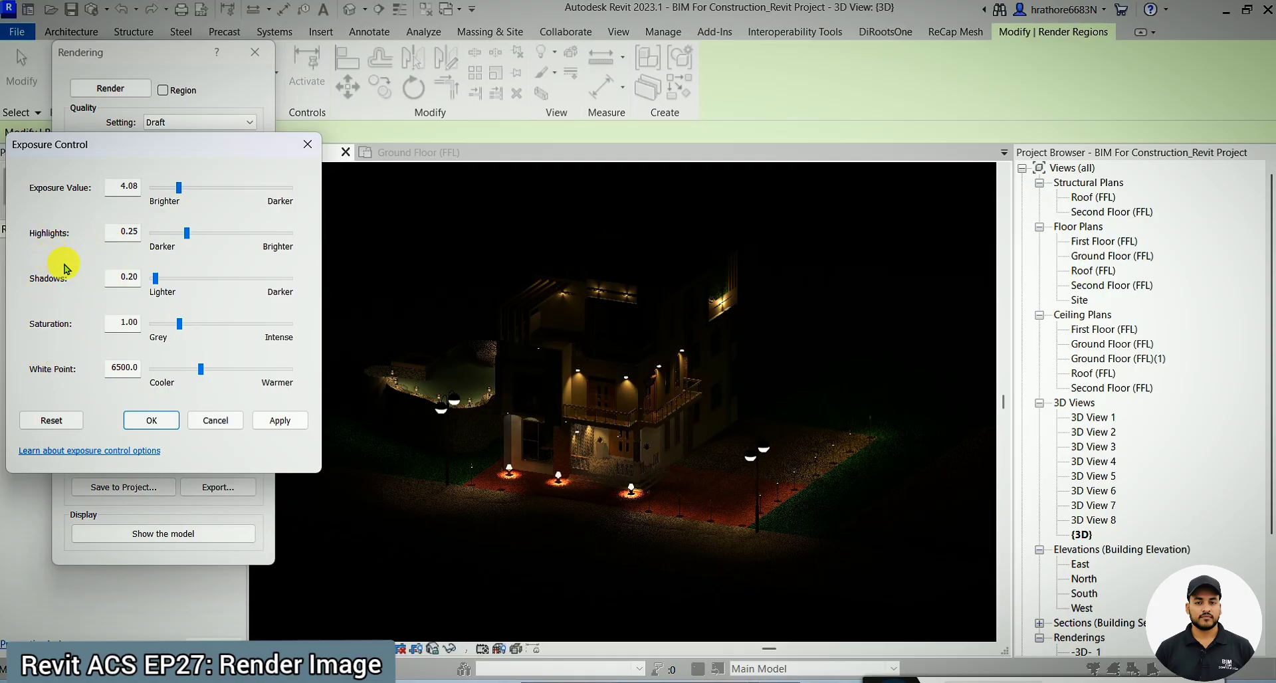
{"action": "left_click", "coordinate": [274, 419]}
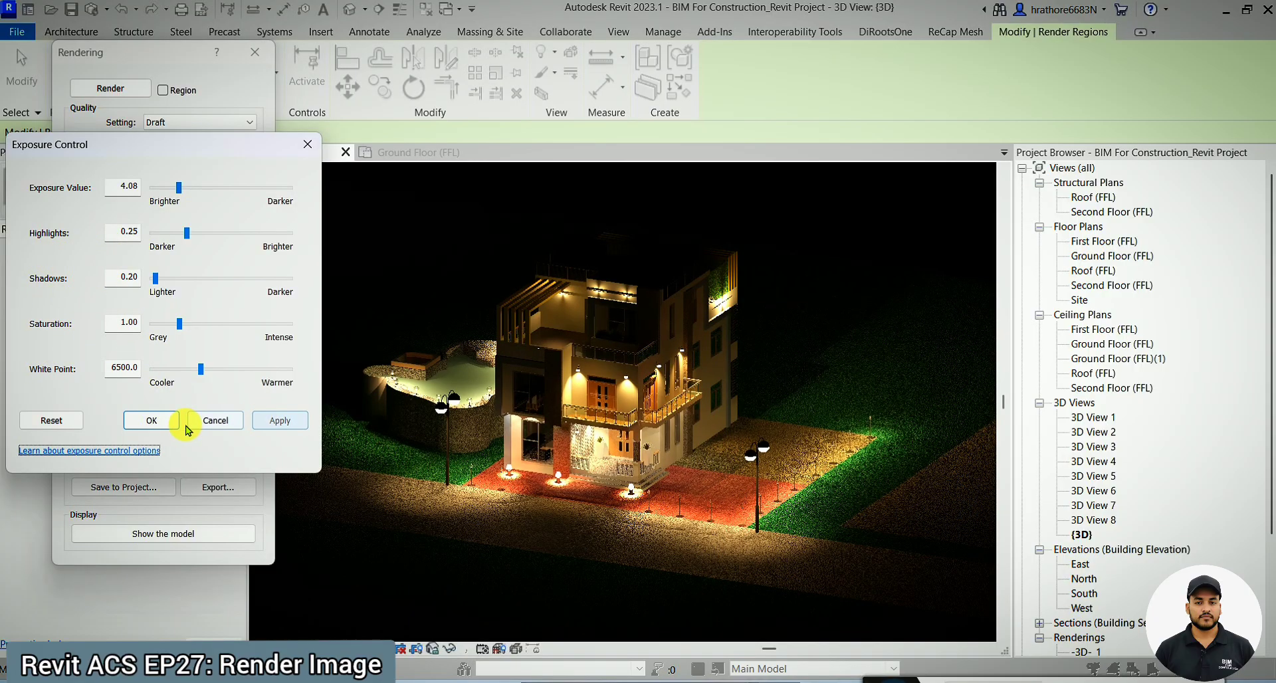
{"action": "left_click", "coordinate": [172, 188]}
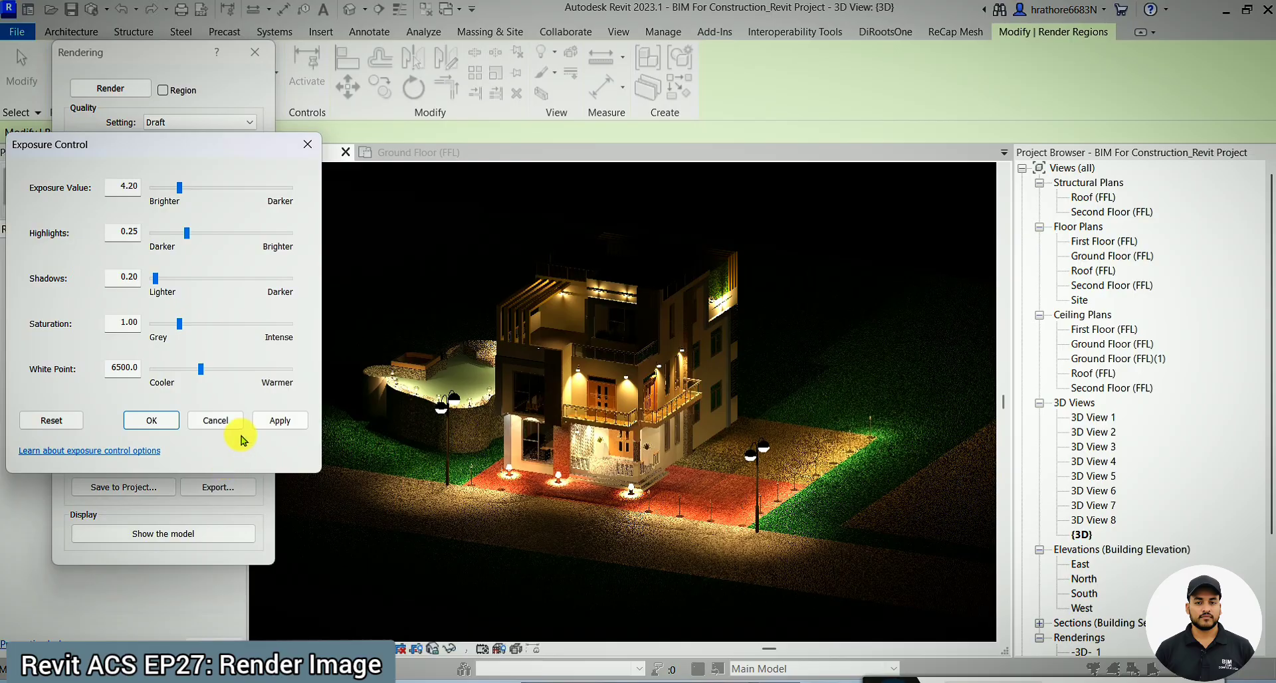
{"action": "left_click", "coordinate": [266, 421]}
{"action": "left_click", "coordinate": [154, 420]}
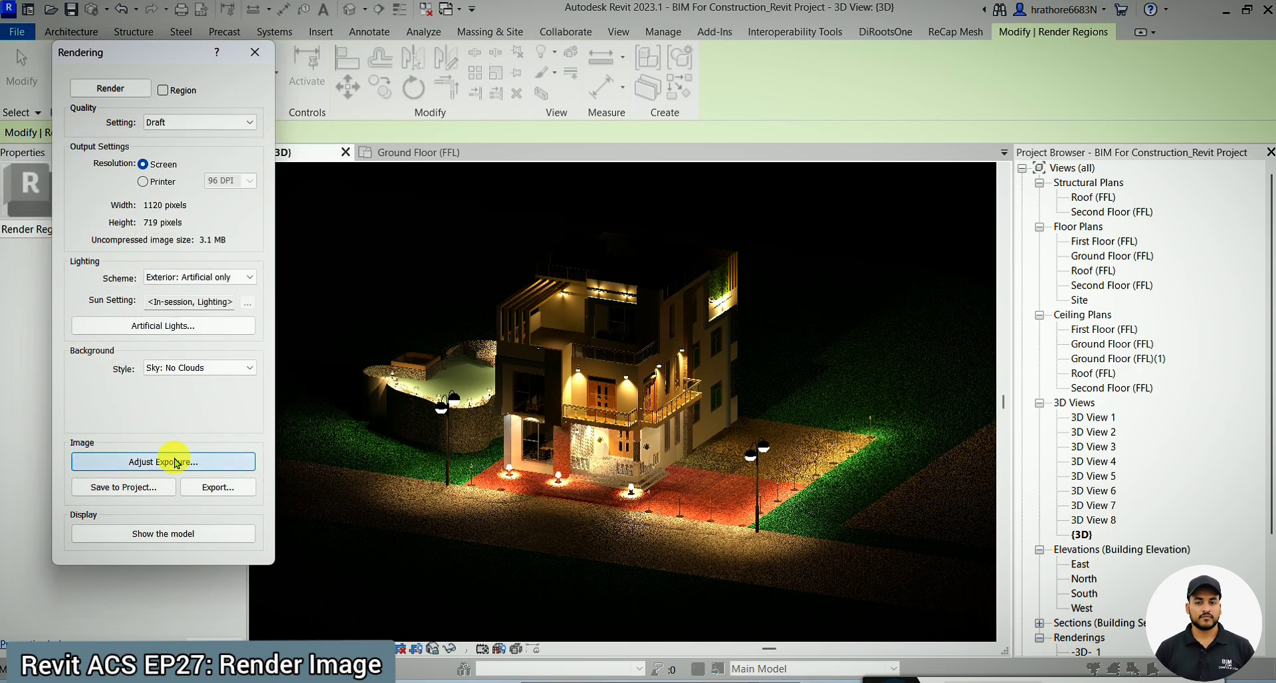
Step: Darken the rendered night image by applying an exposure value of 7.14
{"action": "left_click", "coordinate": [181, 463]}
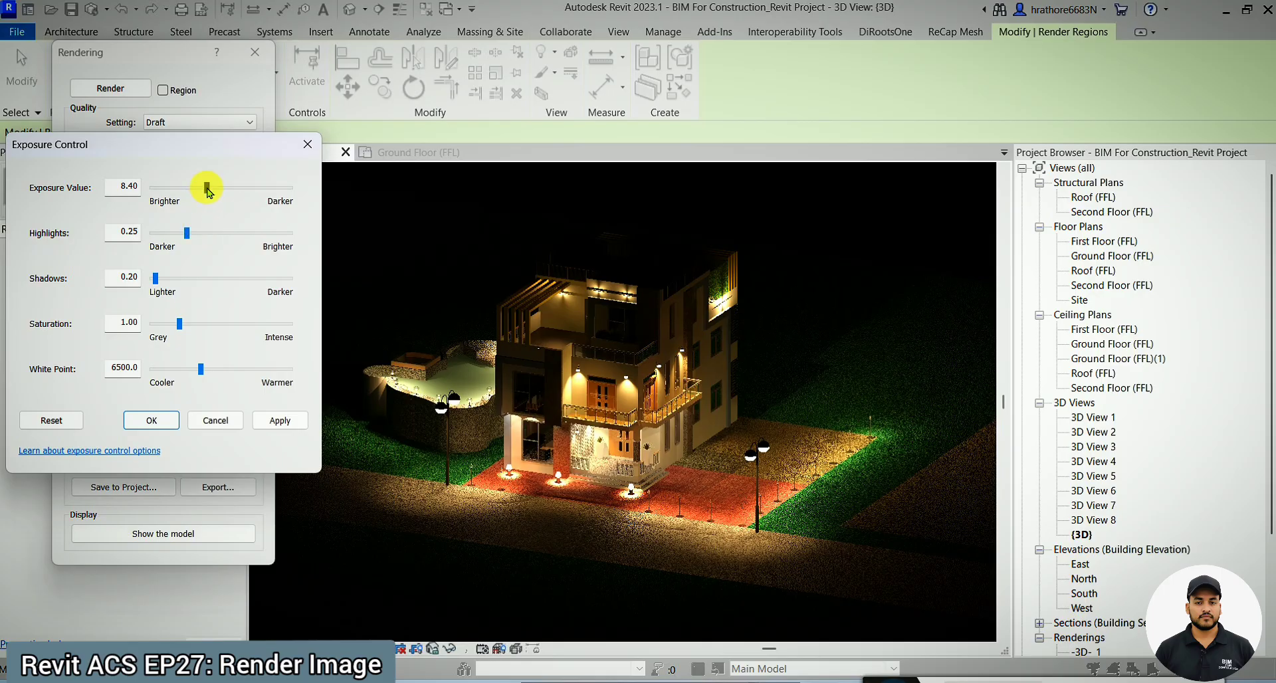
{"action": "left_click", "coordinate": [272, 420]}
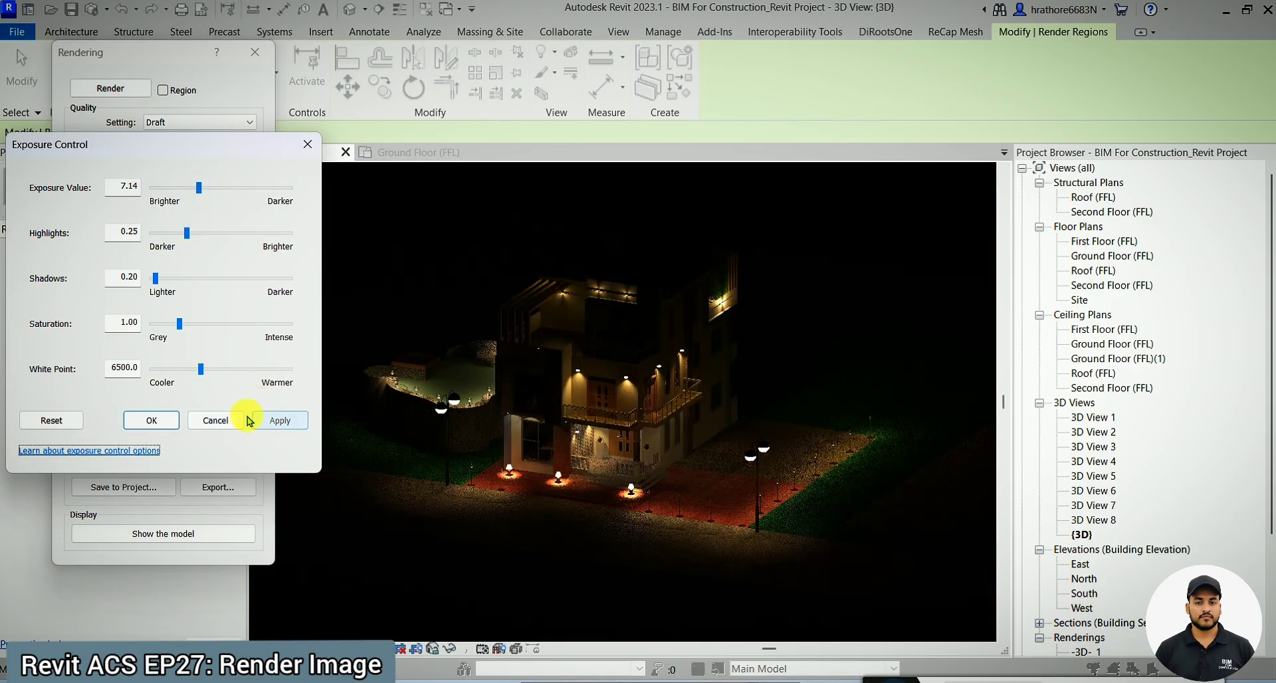
{"action": "left_click", "coordinate": [156, 420]}
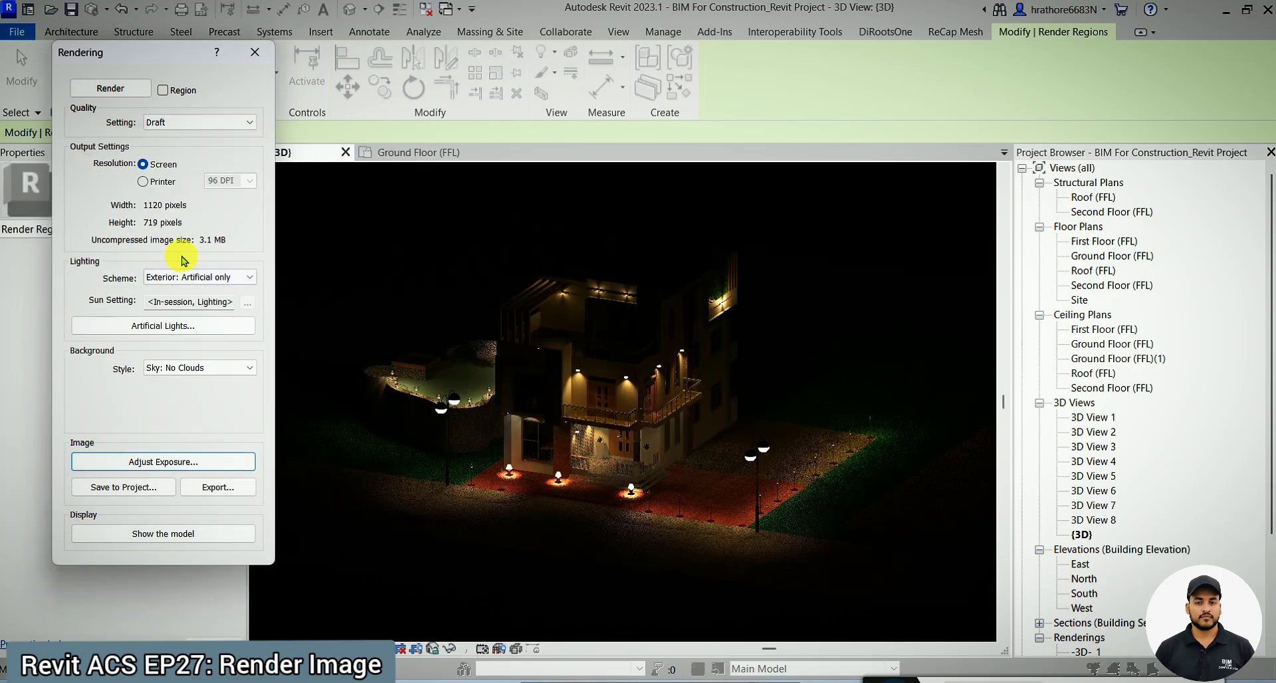
Step: Render the 3D view with the Exterior: Sun and Artificial lighting scheme and inspect the house facade up close
{"action": "left_click", "coordinate": [233, 275]}
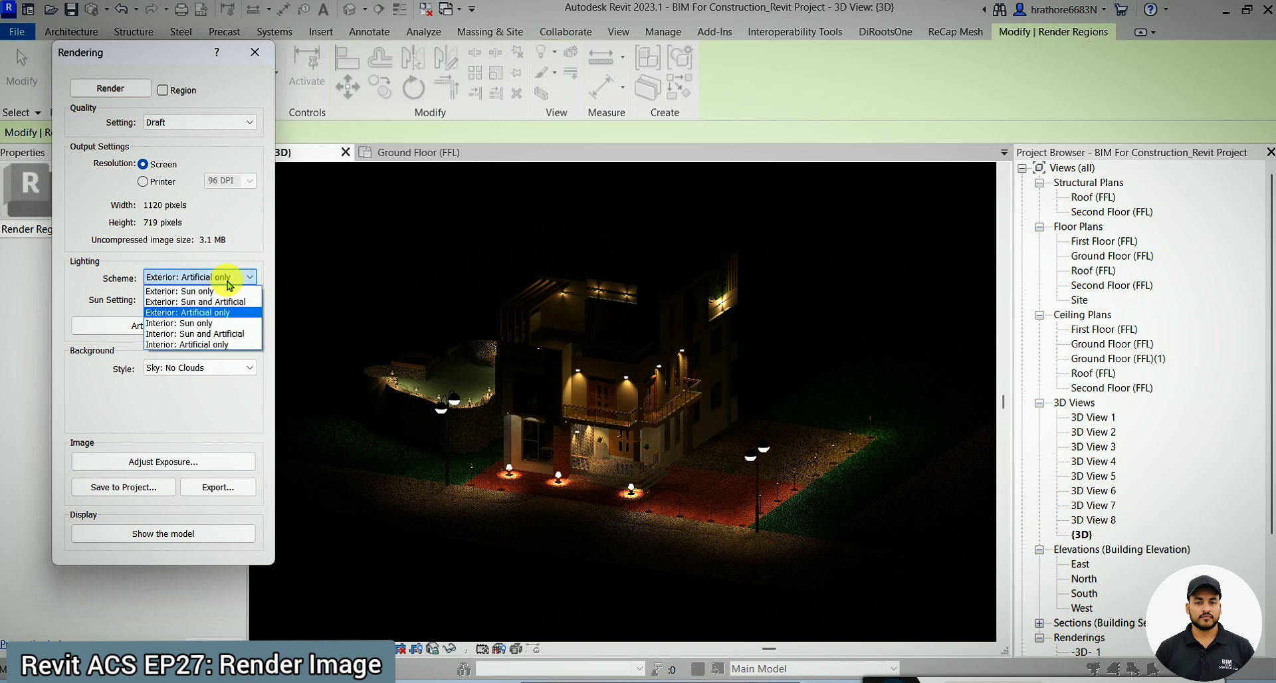
{"action": "left_click", "coordinate": [208, 288]}
{"action": "left_click", "coordinate": [132, 87]}
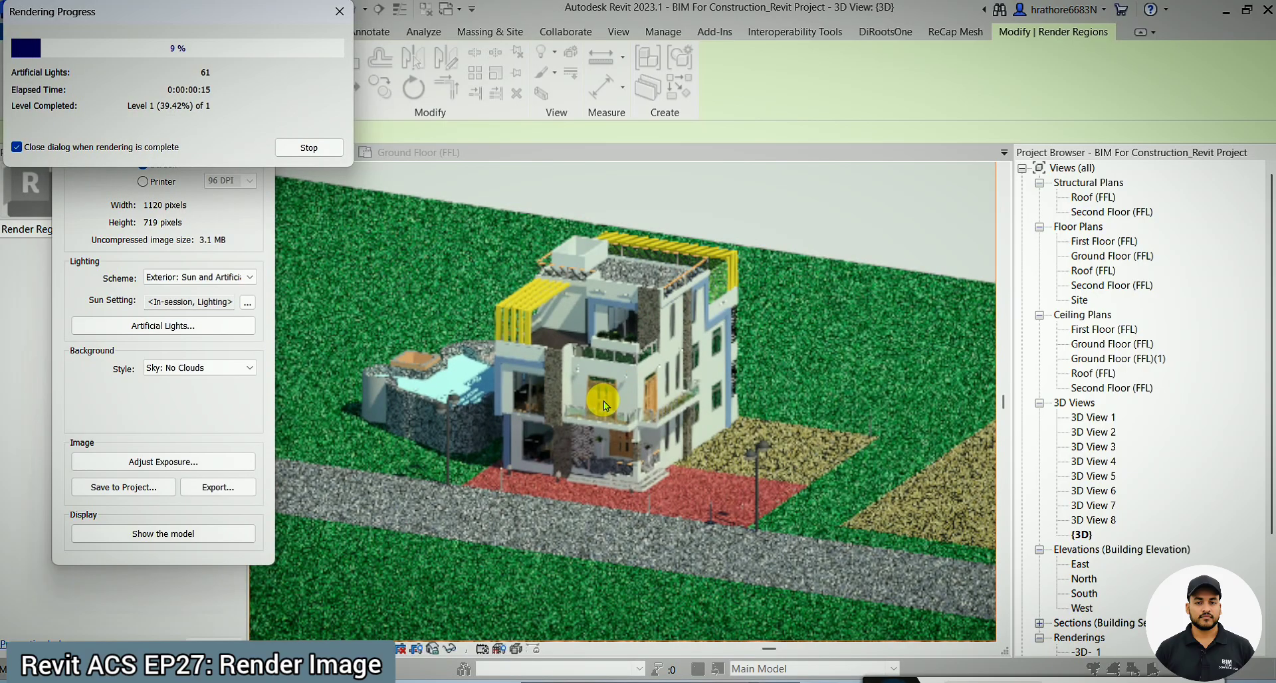
{"action": "scroll", "coordinate": [606, 377], "scroll_direction": "up", "scroll_amount": 2}
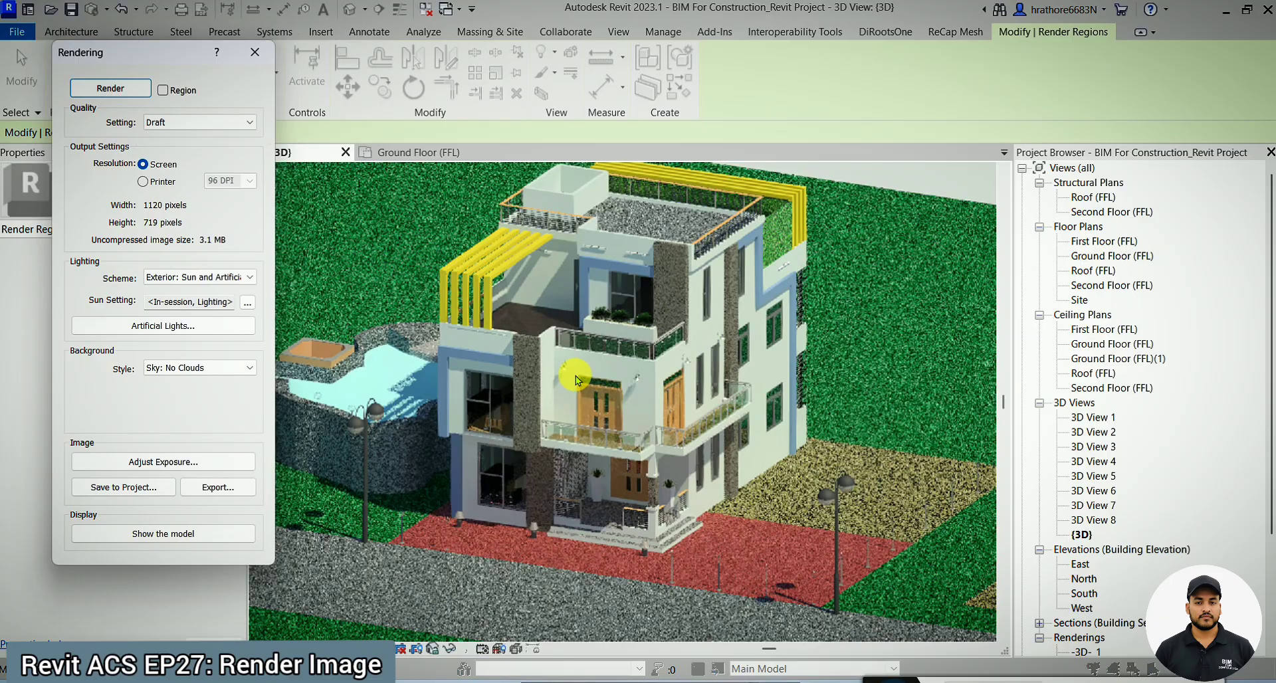
{"action": "scroll", "coordinate": [629, 379], "scroll_direction": "down", "scroll_amount": 2}
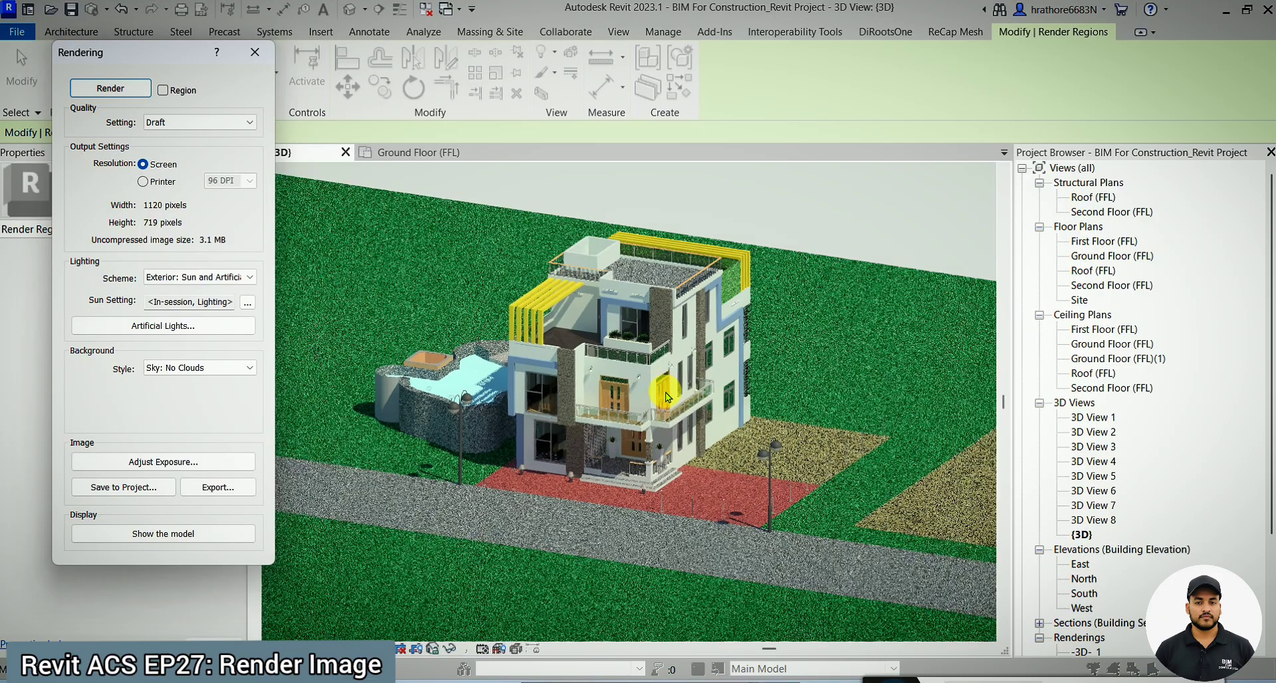
Step: Keep the current lighting scheme and switch to the Ground Floor (FFL) floor plan, showing the house layout
{"action": "left_click", "coordinate": [226, 277]}
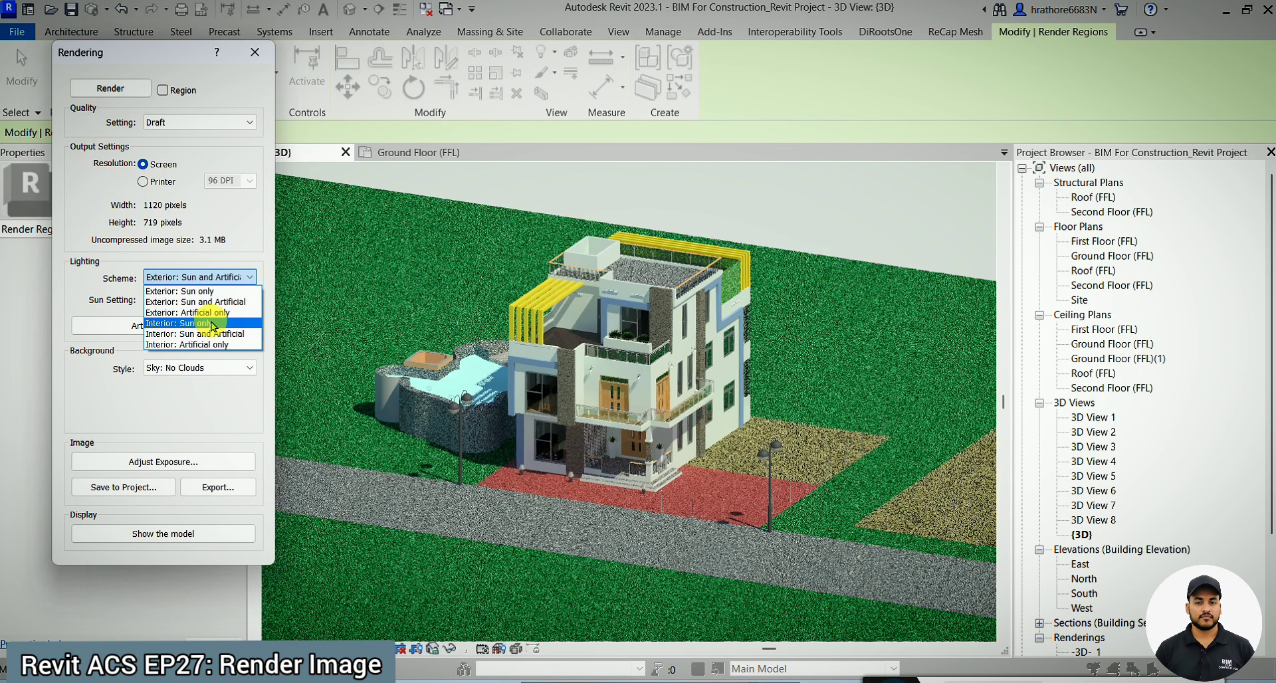
{"action": "left_click", "coordinate": [408, 157]}
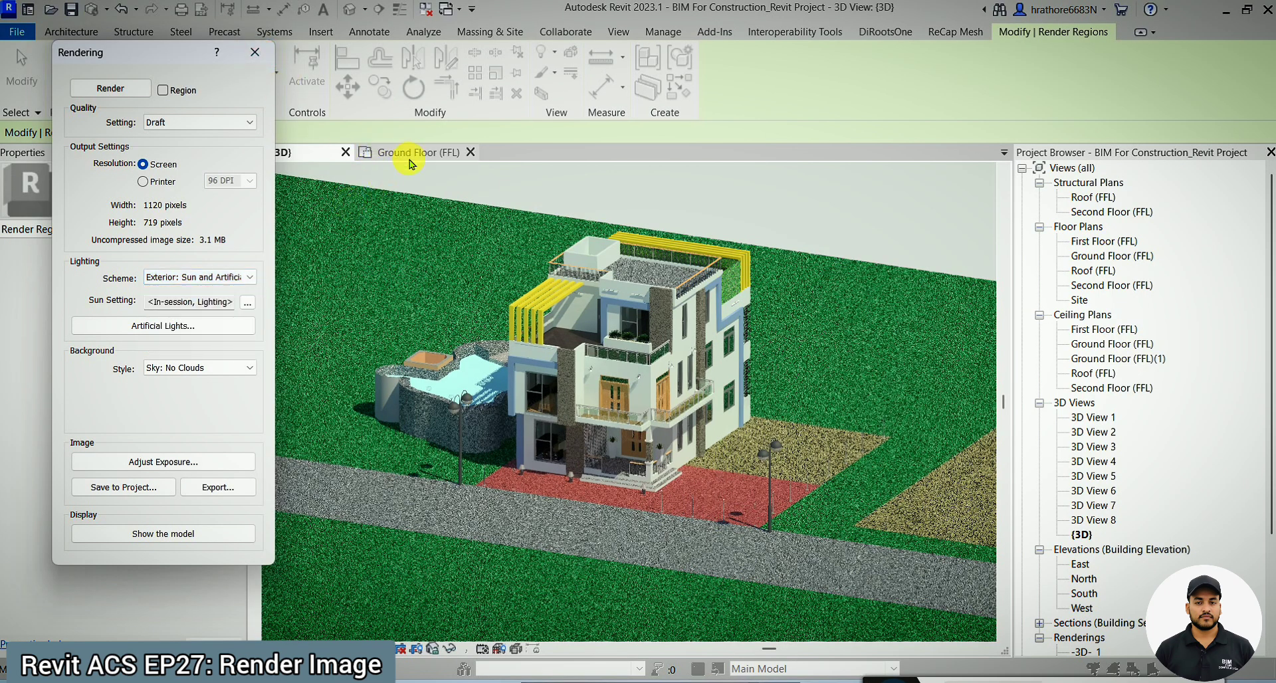
{"action": "left_click", "coordinate": [410, 158]}
{"action": "scroll", "coordinate": [531, 392], "scroll_direction": "up", "scroll_amount": 5}
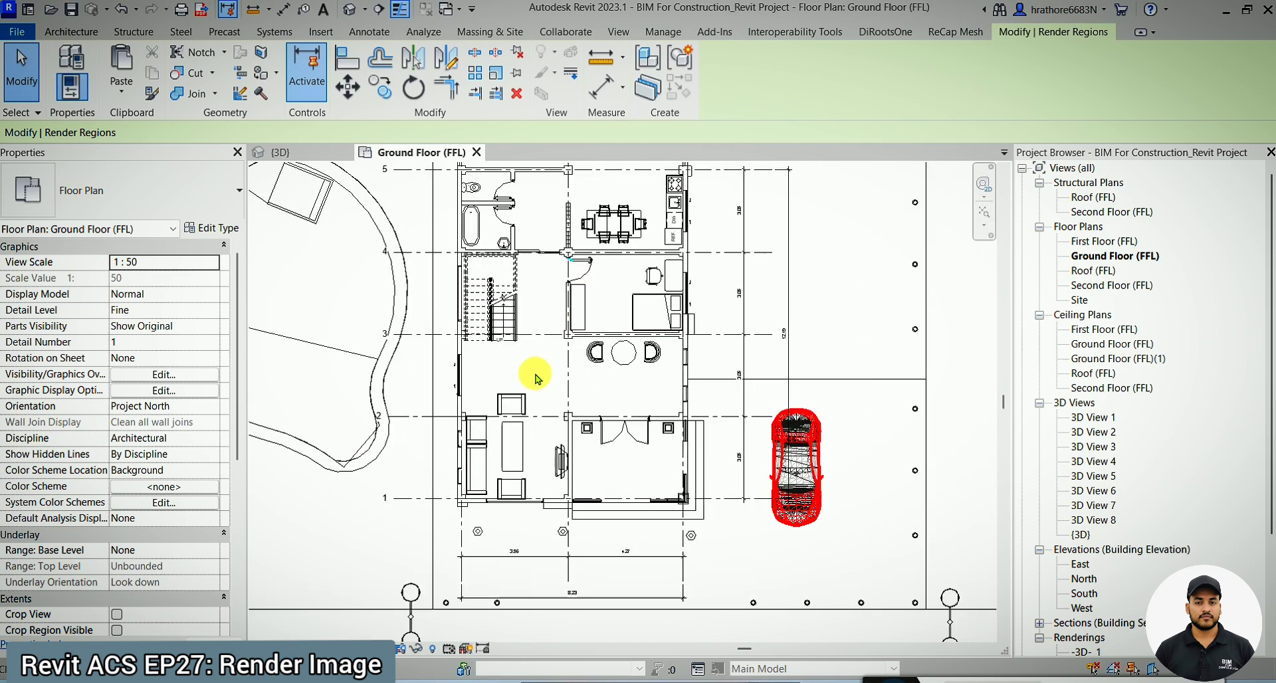
{"action": "scroll", "coordinate": [372, 300], "scroll_direction": "down", "scroll_amount": 5}
{"action": "scroll", "coordinate": [544, 320], "scroll_direction": "up", "scroll_amount": 3}
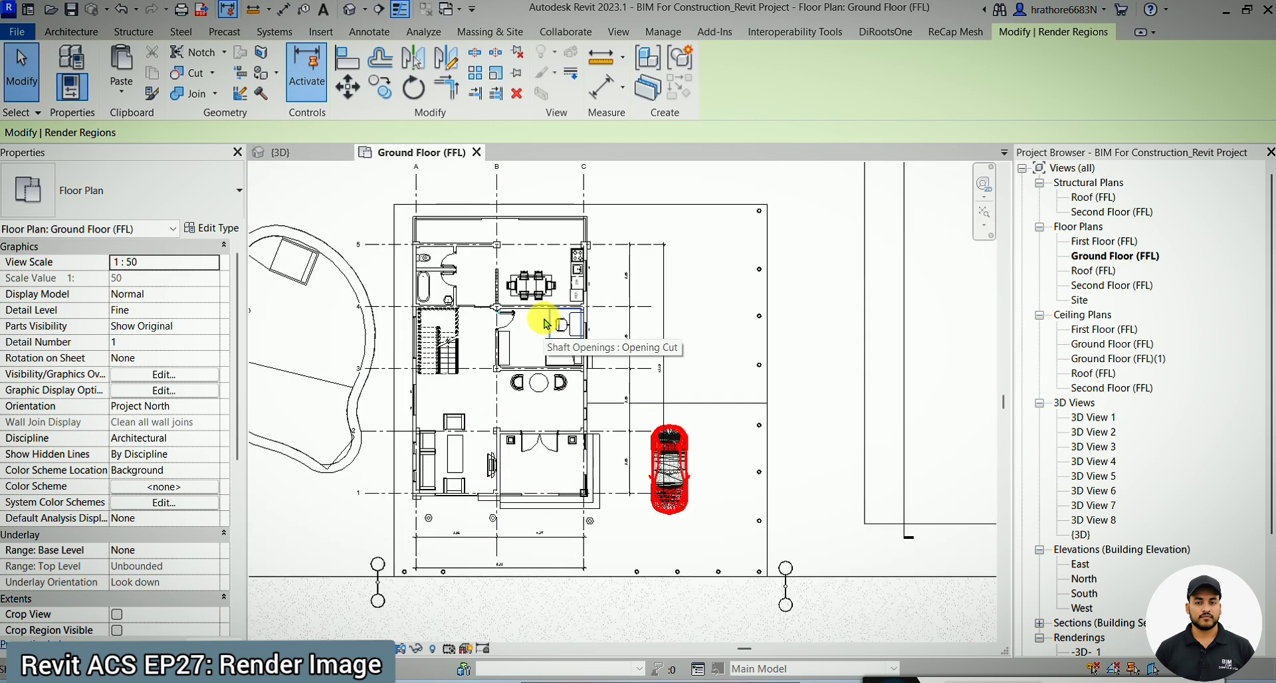
Step: Create a perspective camera view on the ground floor from near grid intersection B-3, looking diagonally across the living room seating towards grid 1
{"action": "left_click", "coordinate": [618, 33]}
{"action": "left_click", "coordinate": [524, 95]}
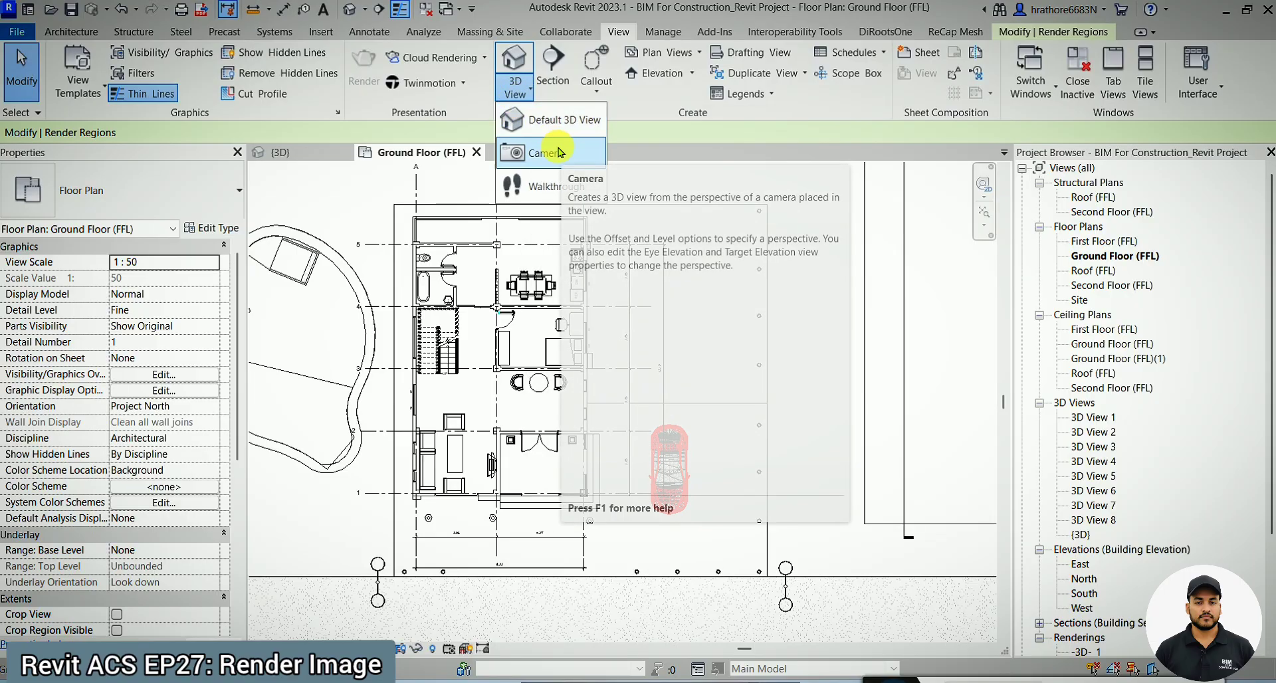
{"action": "left_click", "coordinate": [535, 153]}
{"action": "scroll", "coordinate": [422, 422], "scroll_direction": "up", "scroll_amount": 3}
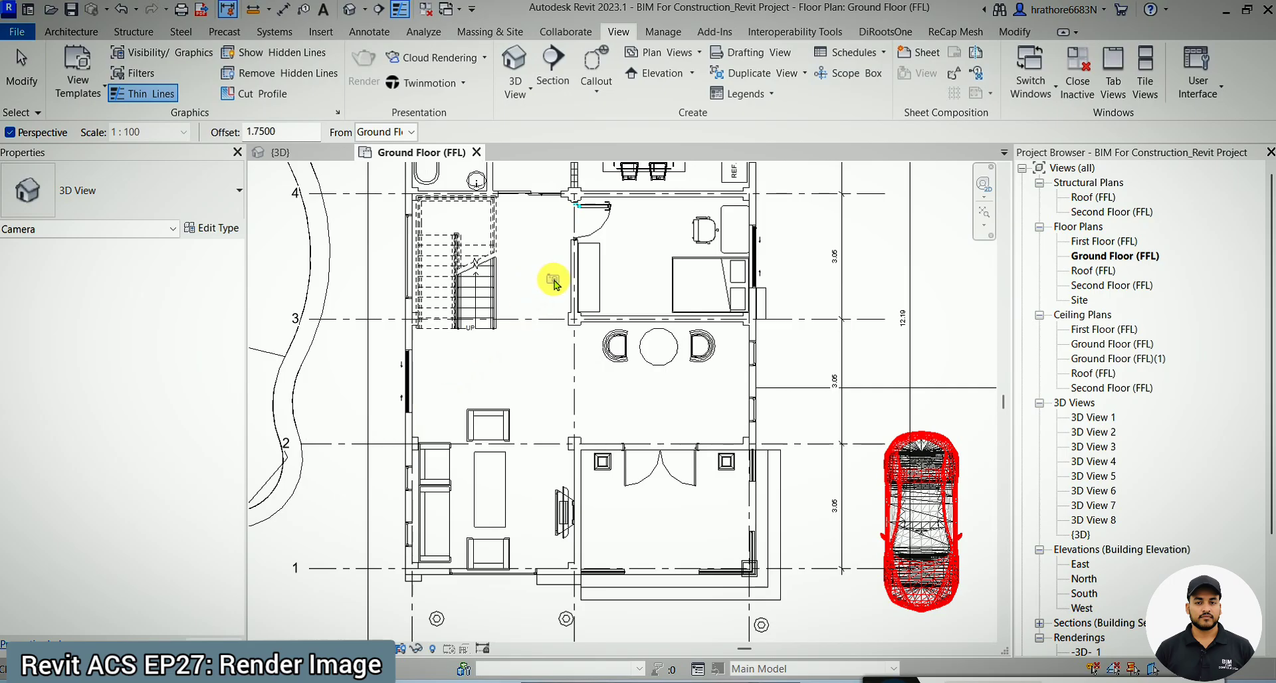
{"action": "left_click", "coordinate": [559, 311]}
{"action": "scroll", "coordinate": [558, 311], "scroll_direction": "down", "scroll_amount": 1}
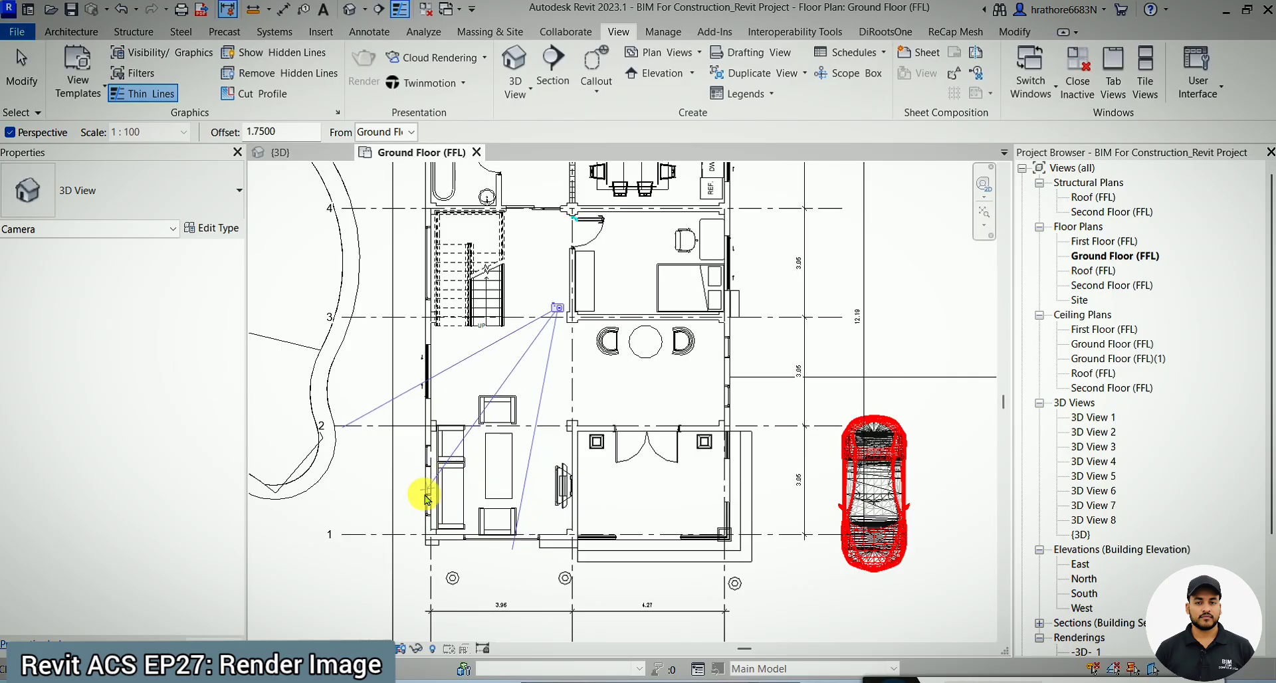
{"action": "left_click", "coordinate": [379, 576]}
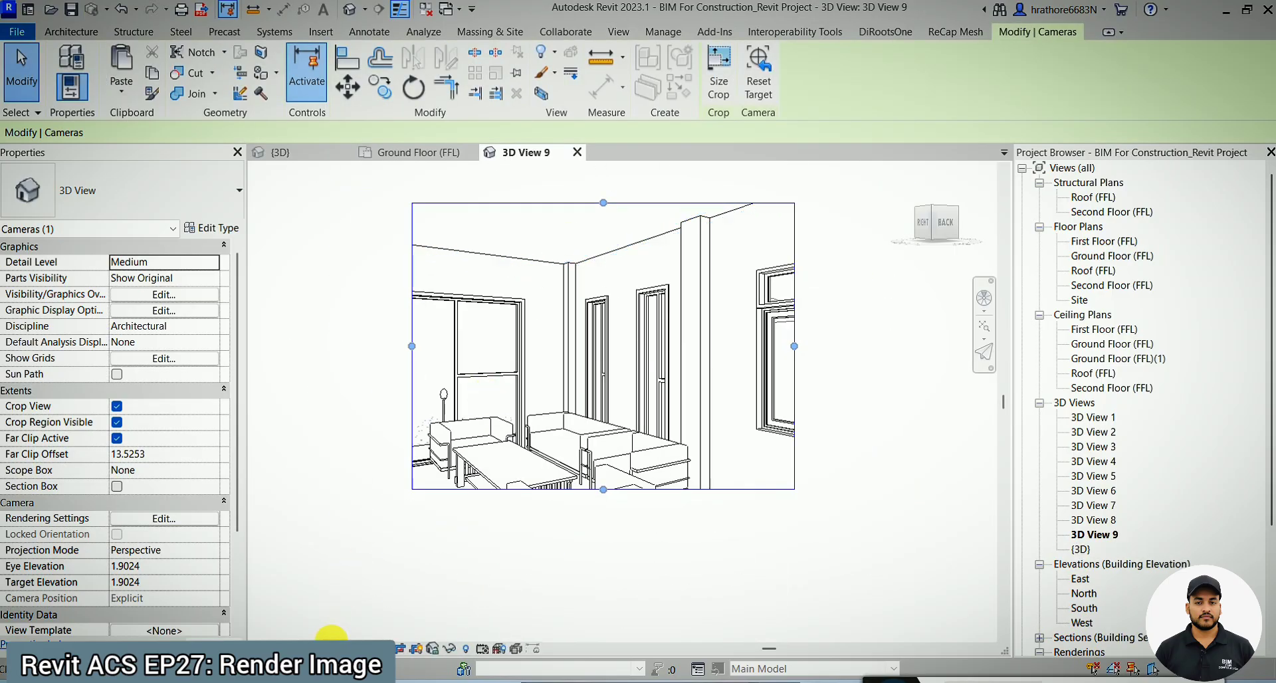
Step: Set the camera view's visual style to Realistic and enlarge its crop region on all four sides to take in more of the living room
{"action": "left_click", "coordinate": [332, 640]}
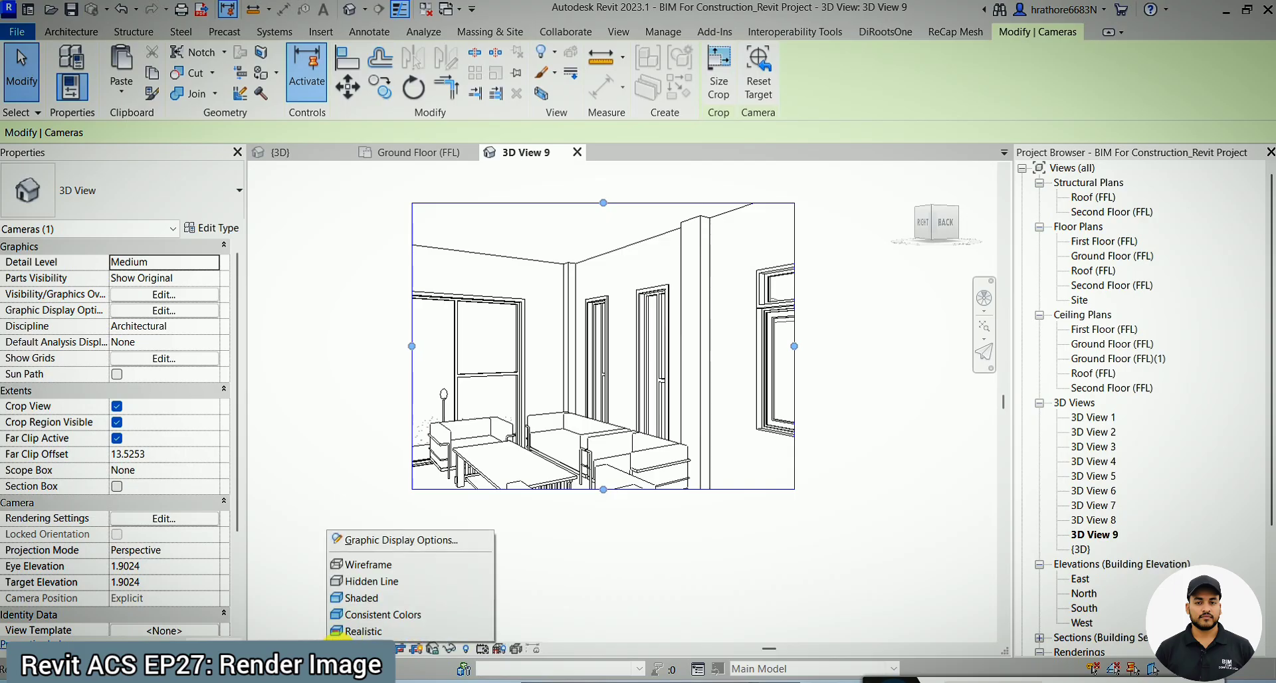
{"action": "left_click", "coordinate": [359, 635]}
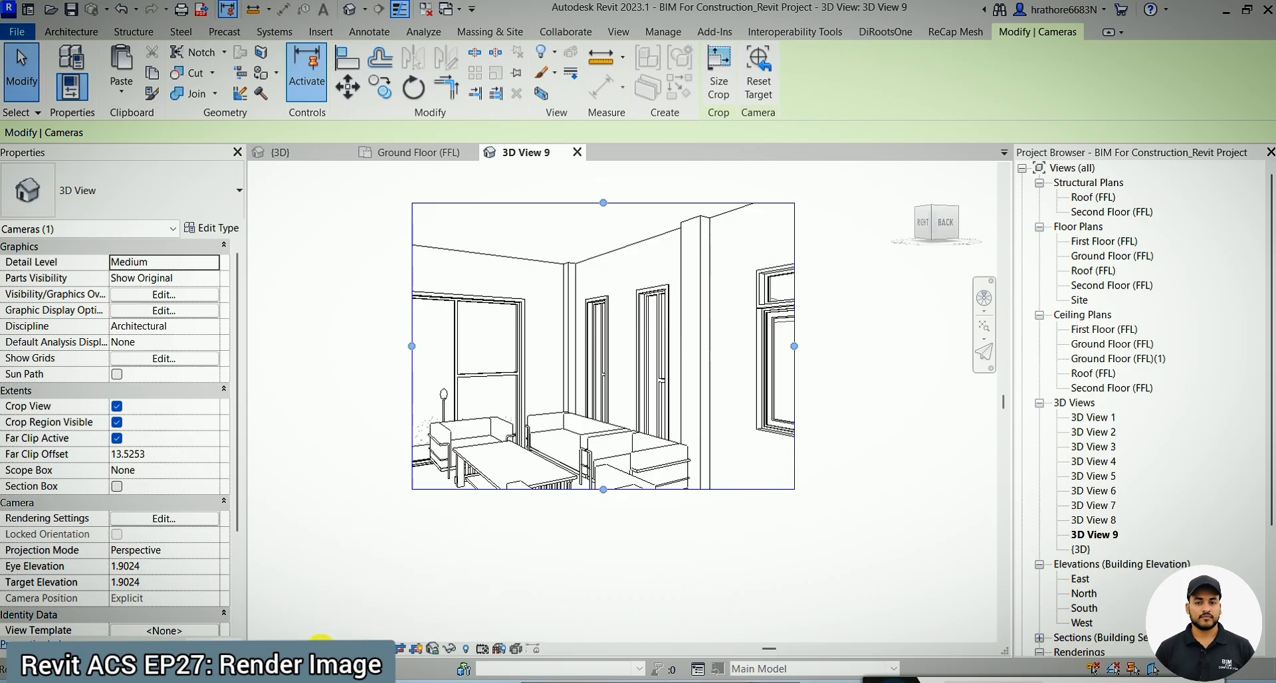
{"action": "scroll", "coordinate": [576, 504], "scroll_direction": "down", "scroll_amount": 3}
{"action": "scroll", "coordinate": [576, 504], "scroll_direction": "up", "scroll_amount": 3}
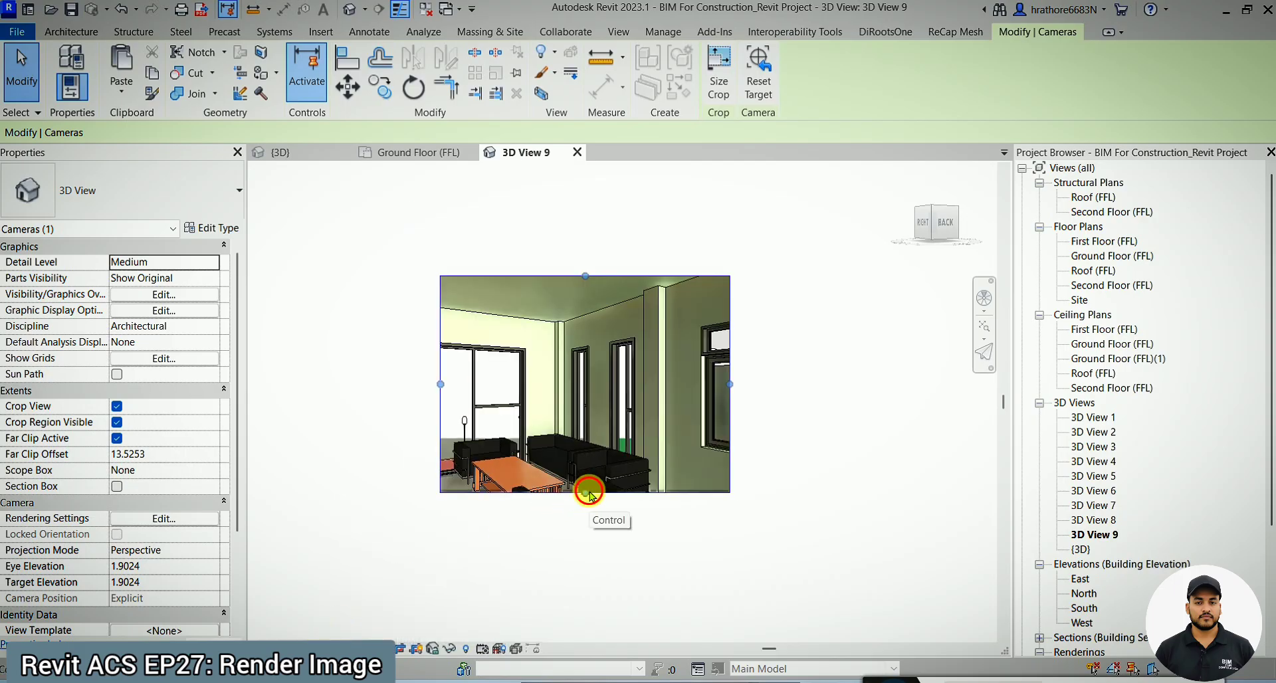
{"action": "left_click_drag", "start_coordinate": [441, 424], "coordinate": [346, 423]}
{"action": "left_click_drag", "start_coordinate": [729, 424], "coordinate": [826, 424]}
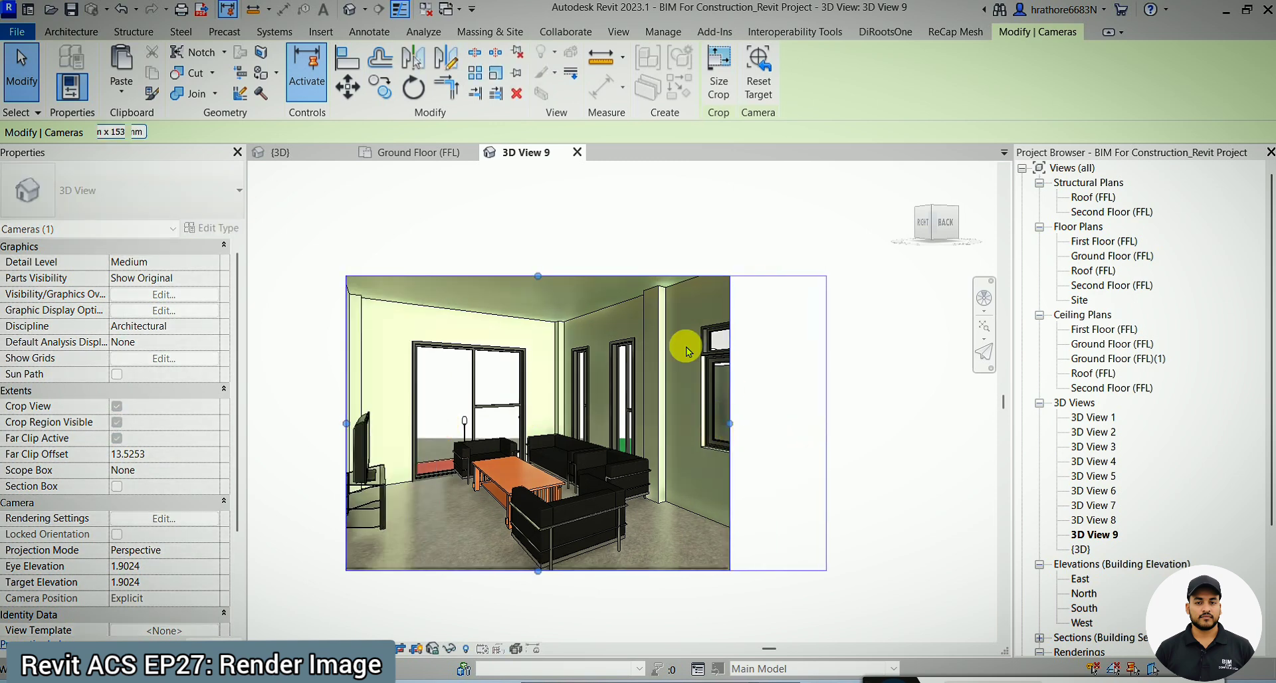
{"action": "left_click_drag", "start_coordinate": [587, 275], "coordinate": [598, 192]}
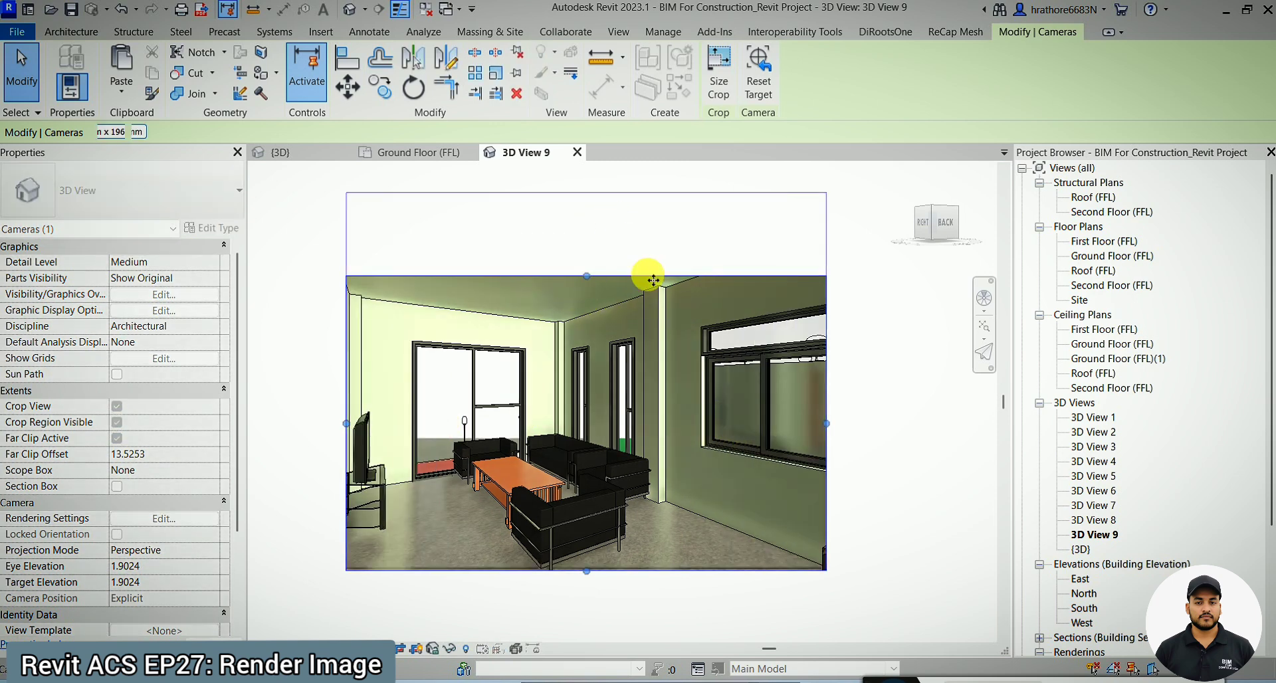
Step: Render the living room camera view at Draft quality with the Interior: Sun only lighting scheme
{"action": "left_click", "coordinate": [618, 31]}
{"action": "left_click", "coordinate": [371, 81]}
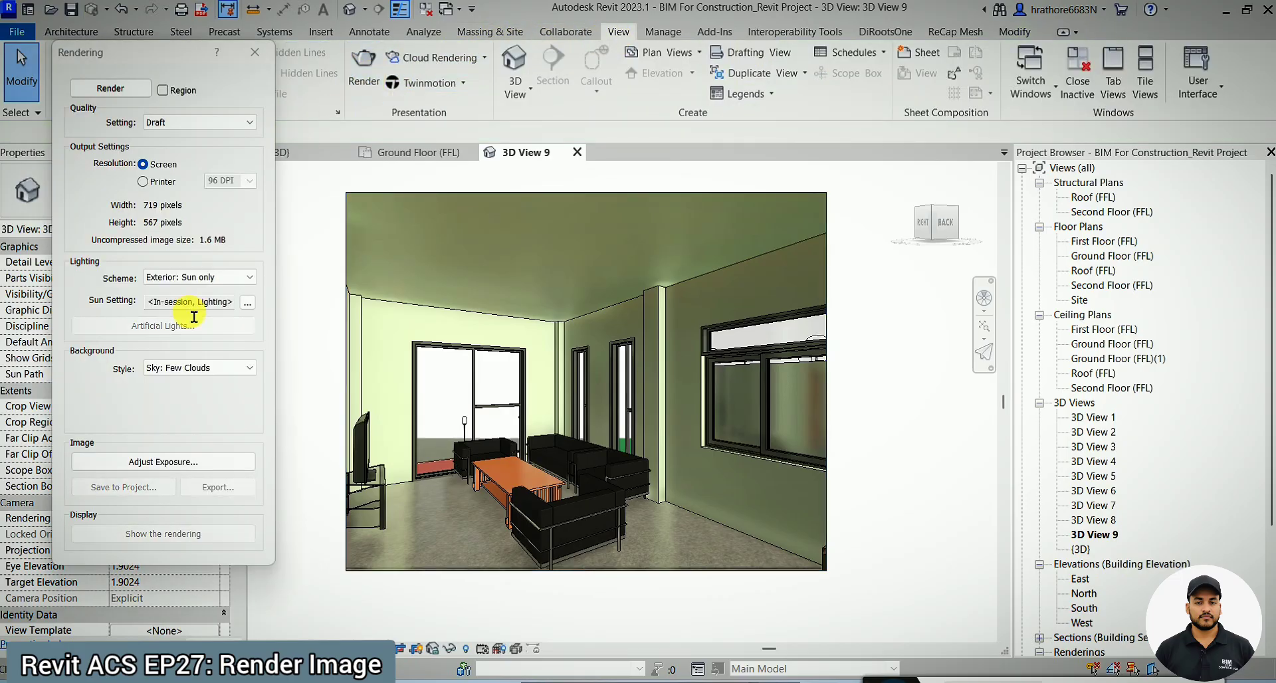
{"action": "left_click", "coordinate": [208, 277]}
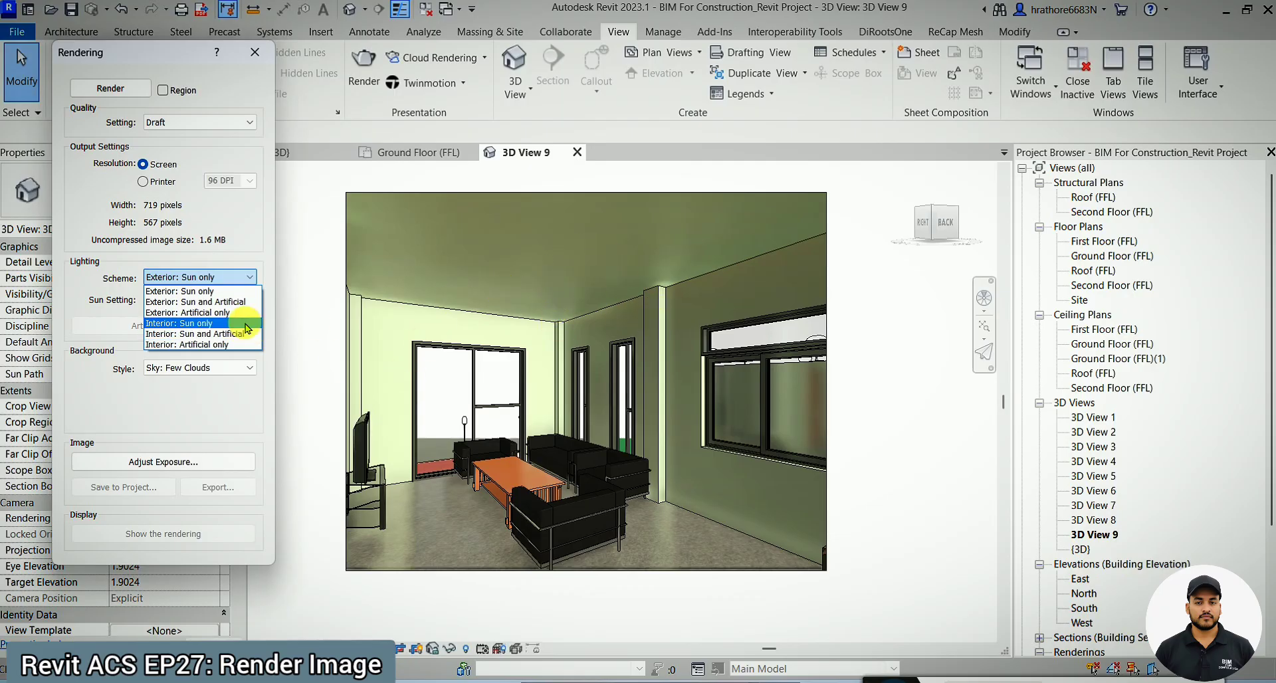
{"action": "left_click", "coordinate": [210, 324]}
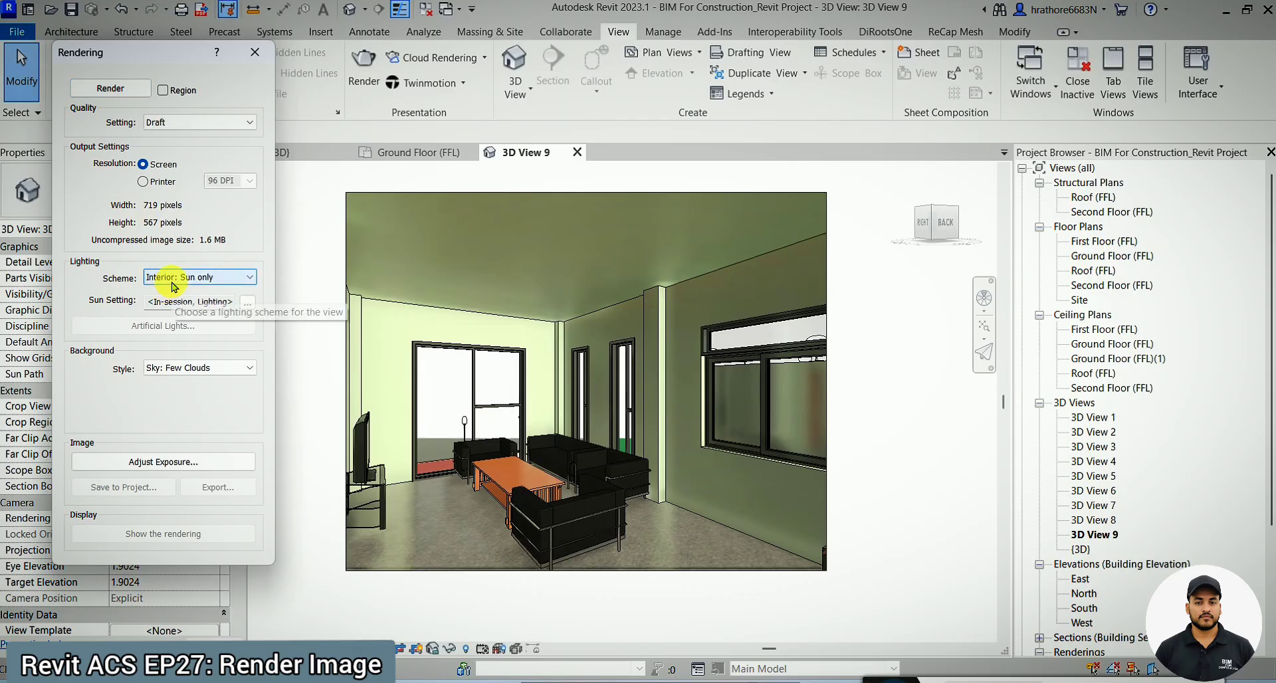
{"action": "left_click", "coordinate": [124, 97]}
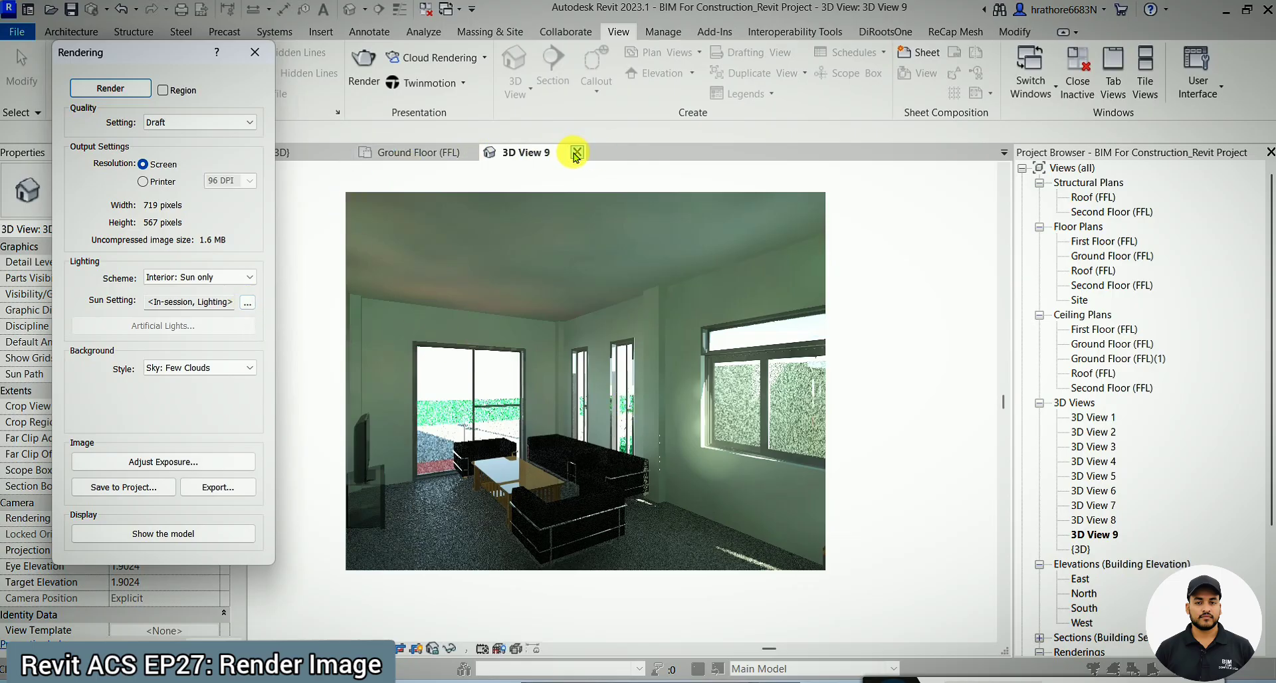
Step: Return to the {3D} exterior view and look at the Sunlight from Top Right preset in its sun settings without applying it
{"action": "left_click", "coordinate": [430, 152]}
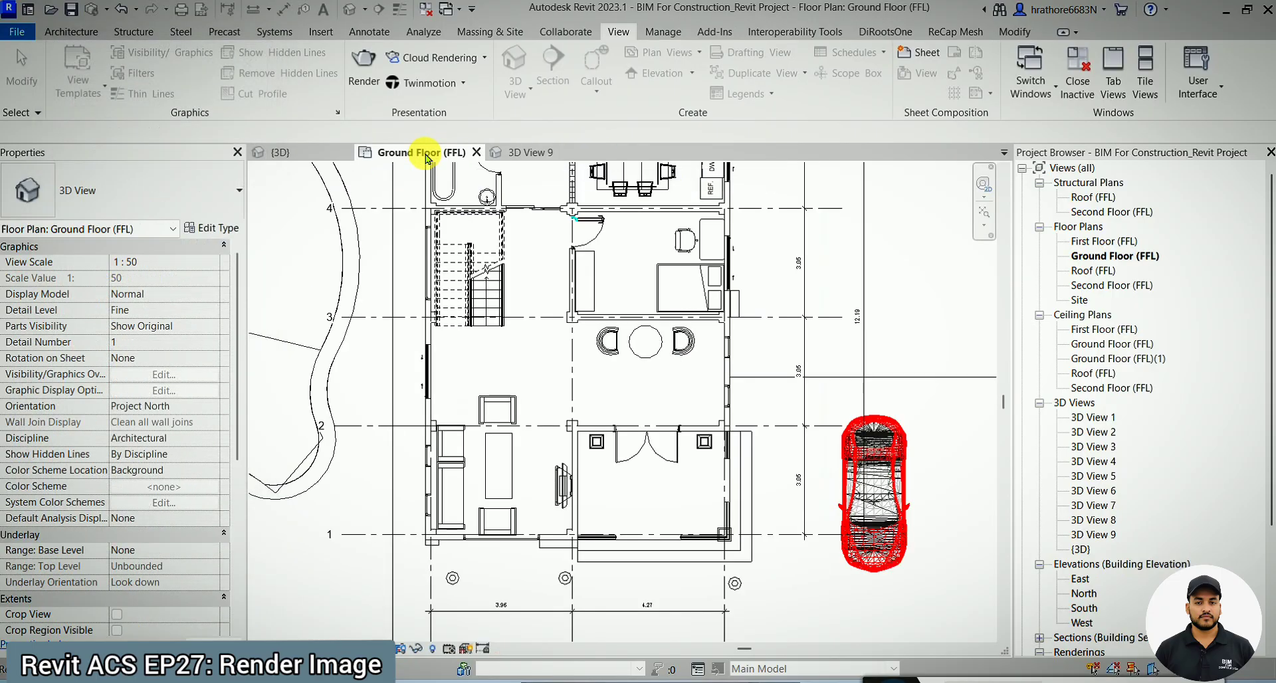
{"action": "left_click", "coordinate": [306, 152]}
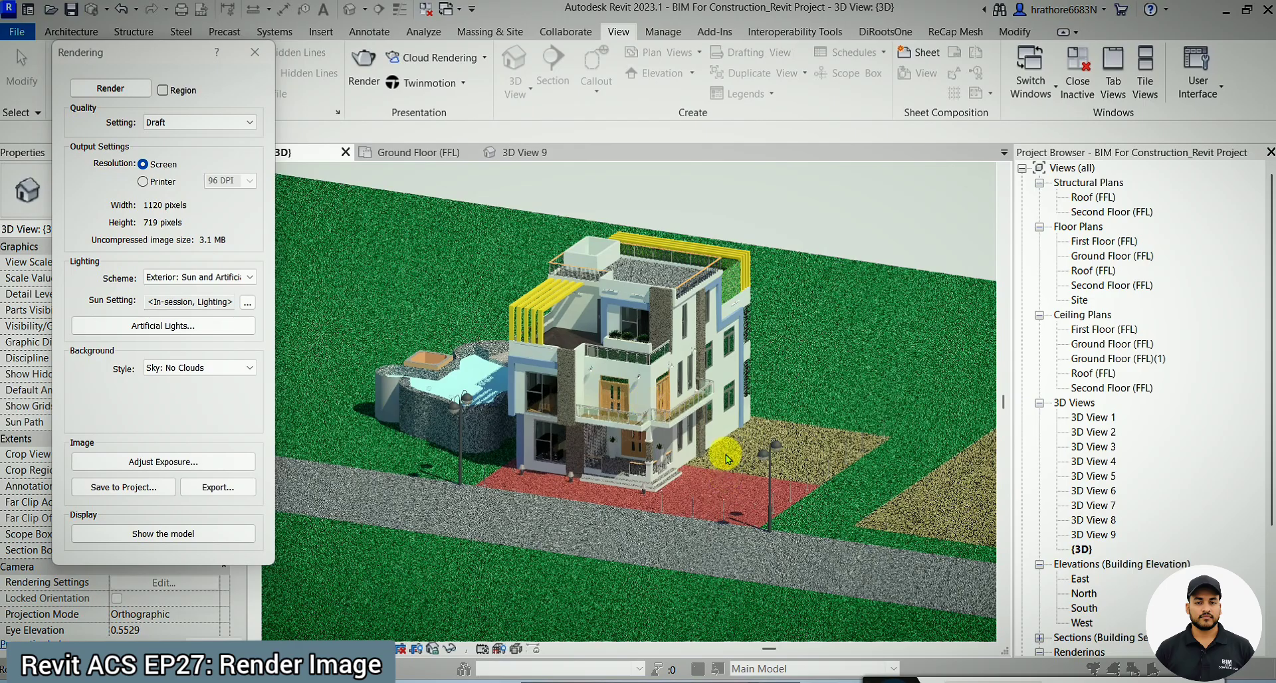
{"action": "left_click", "coordinate": [247, 306]}
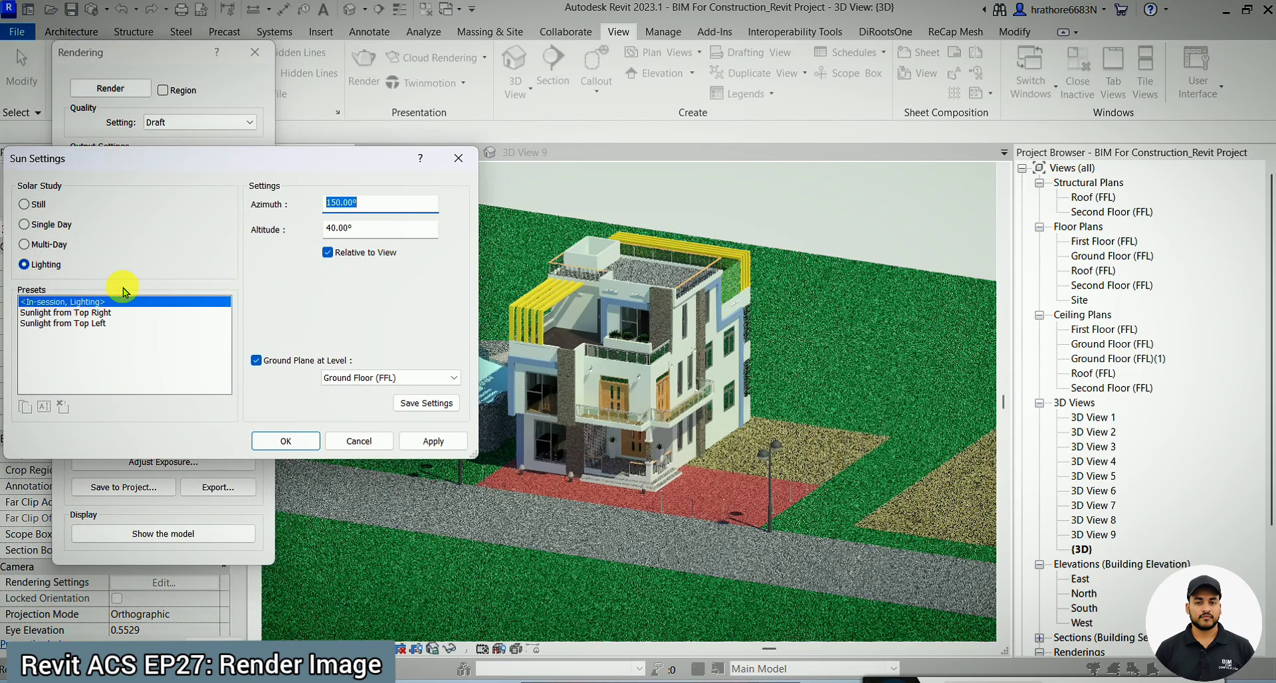
{"action": "left_click", "coordinate": [106, 316]}
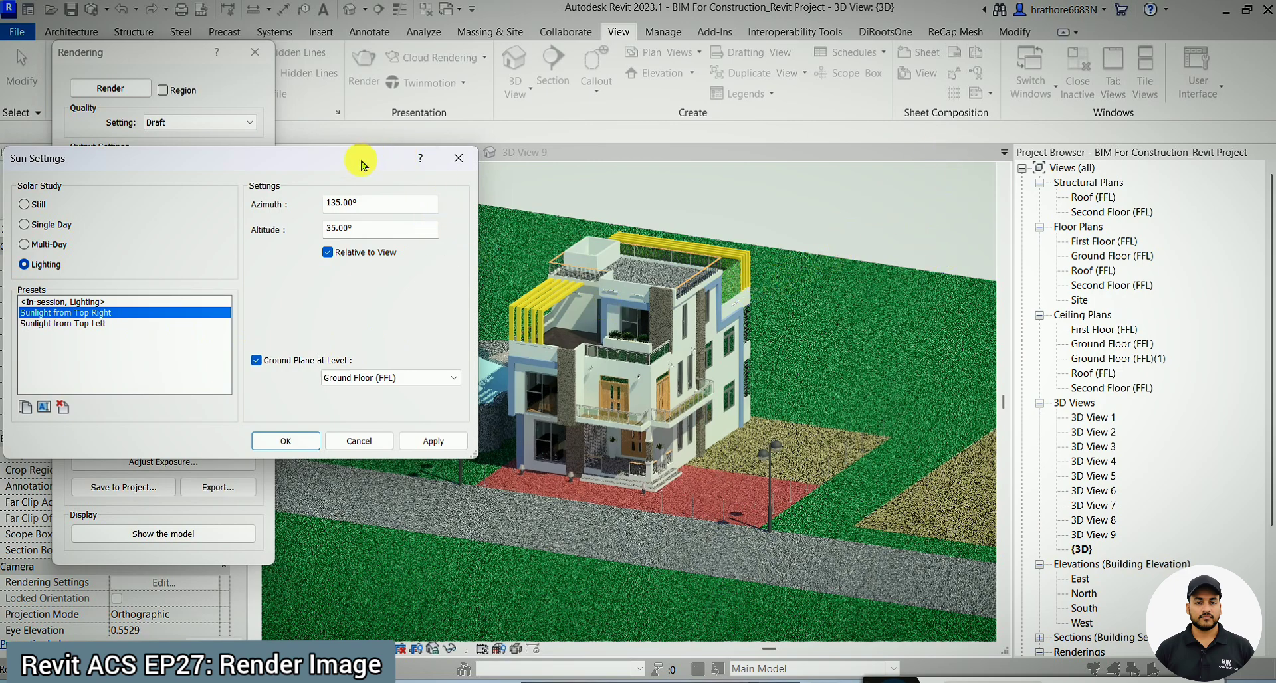
{"action": "left_click_drag", "start_coordinate": [360, 165], "coordinate": [1079, 88]}
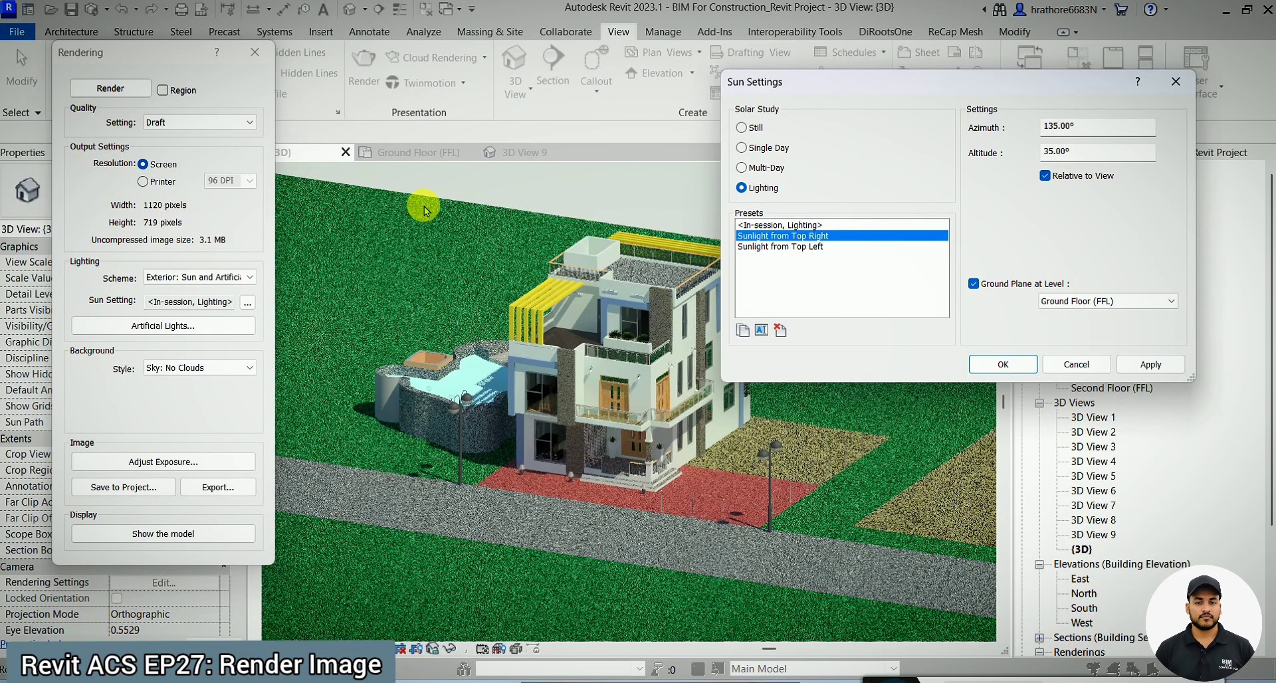
{"action": "left_click_drag", "start_coordinate": [972, 83], "coordinate": [303, 110]}
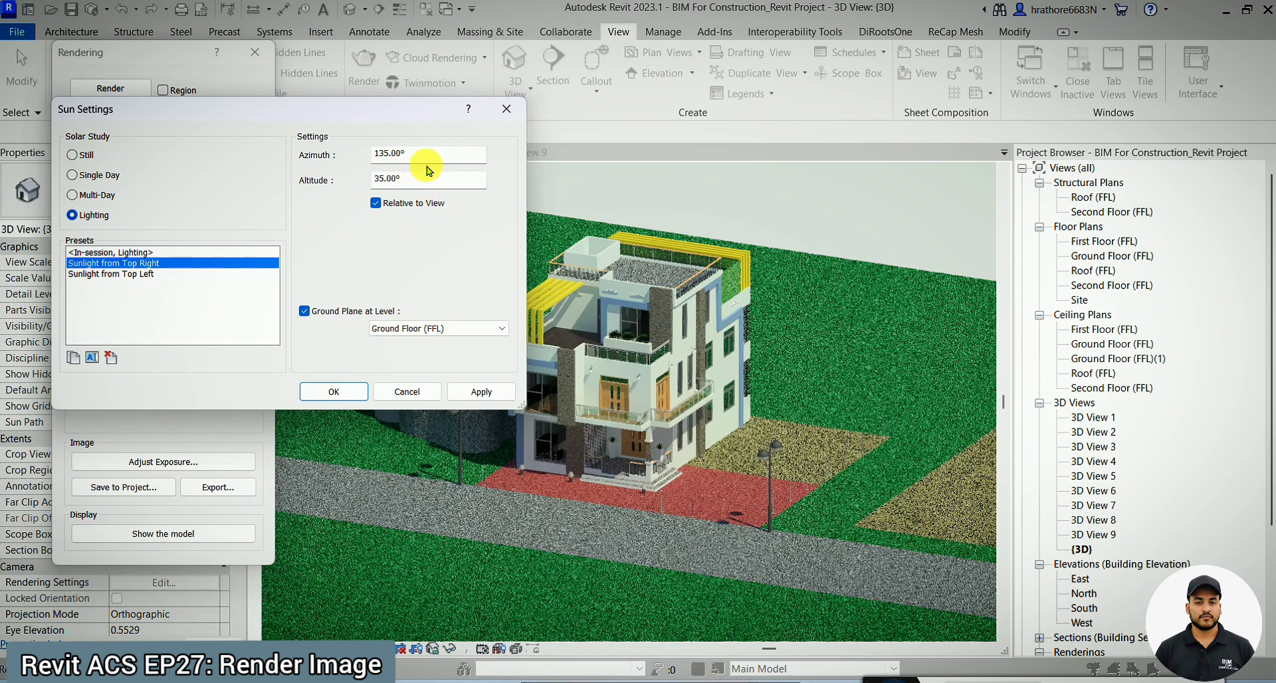
{"action": "left_click", "coordinate": [507, 109]}
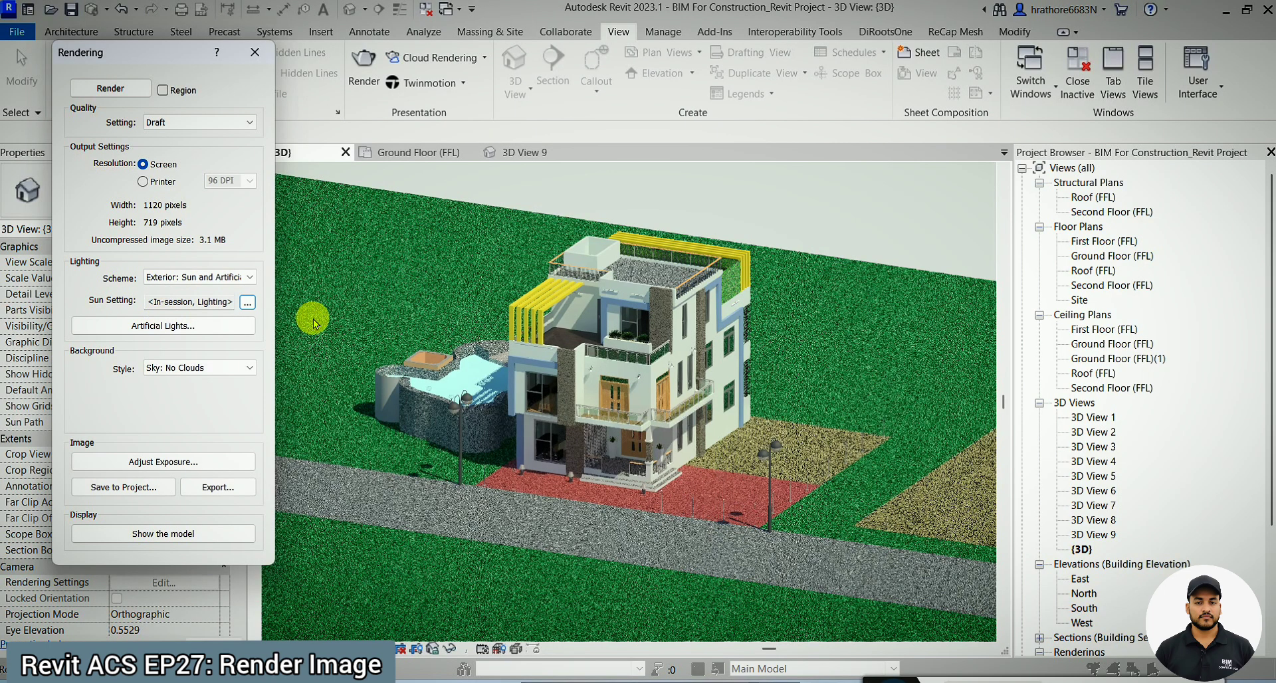
Step: Review the view's artificial lights list and inspect the bracket wall lamp beside the first-floor balcony door in the model
{"action": "left_click", "coordinate": [189, 334]}
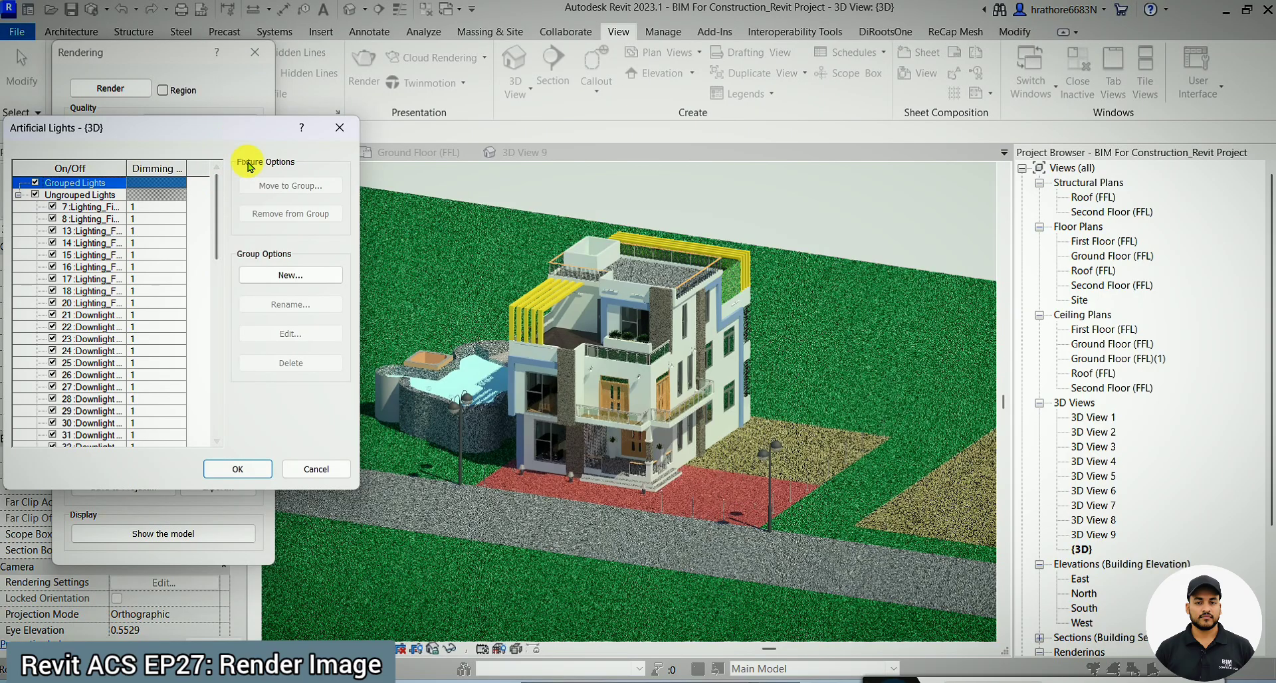
{"action": "left_click", "coordinate": [339, 128]}
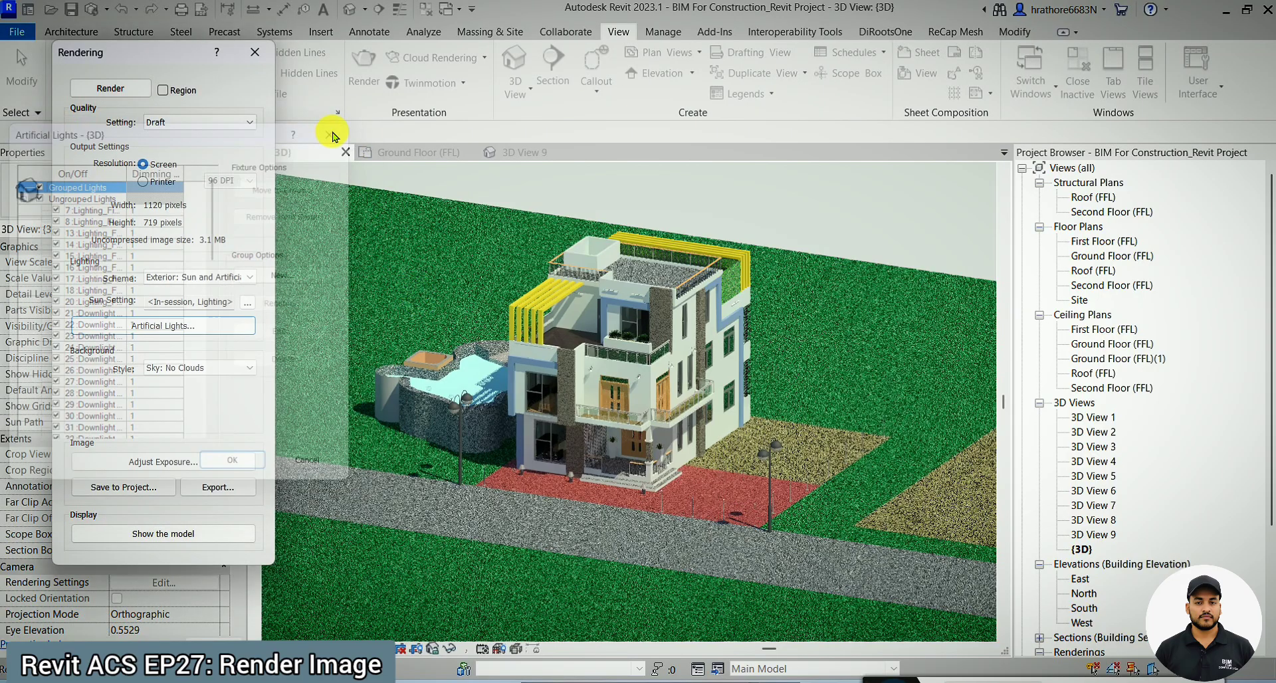
{"action": "left_click", "coordinate": [263, 54]}
{"action": "scroll", "coordinate": [649, 368], "scroll_direction": "up", "scroll_amount": 6}
{"action": "left_click", "coordinate": [648, 395]}
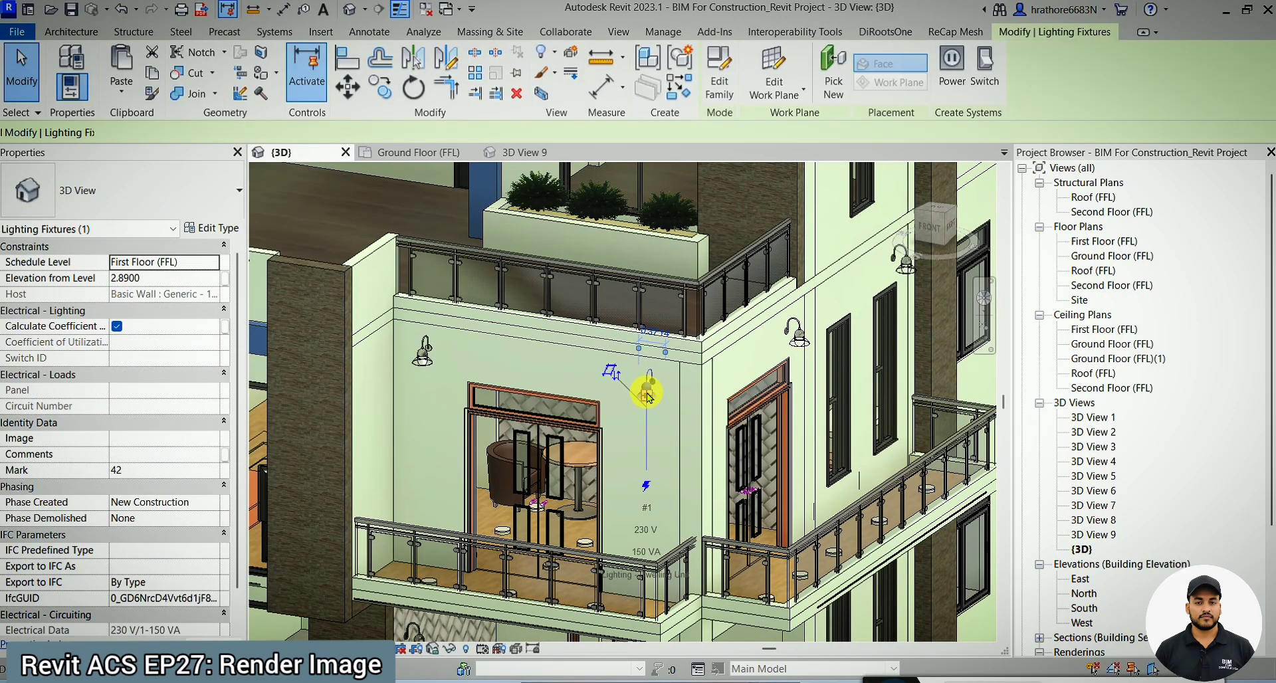
{"action": "scroll", "coordinate": [648, 395], "scroll_direction": "down", "scroll_amount": 4}
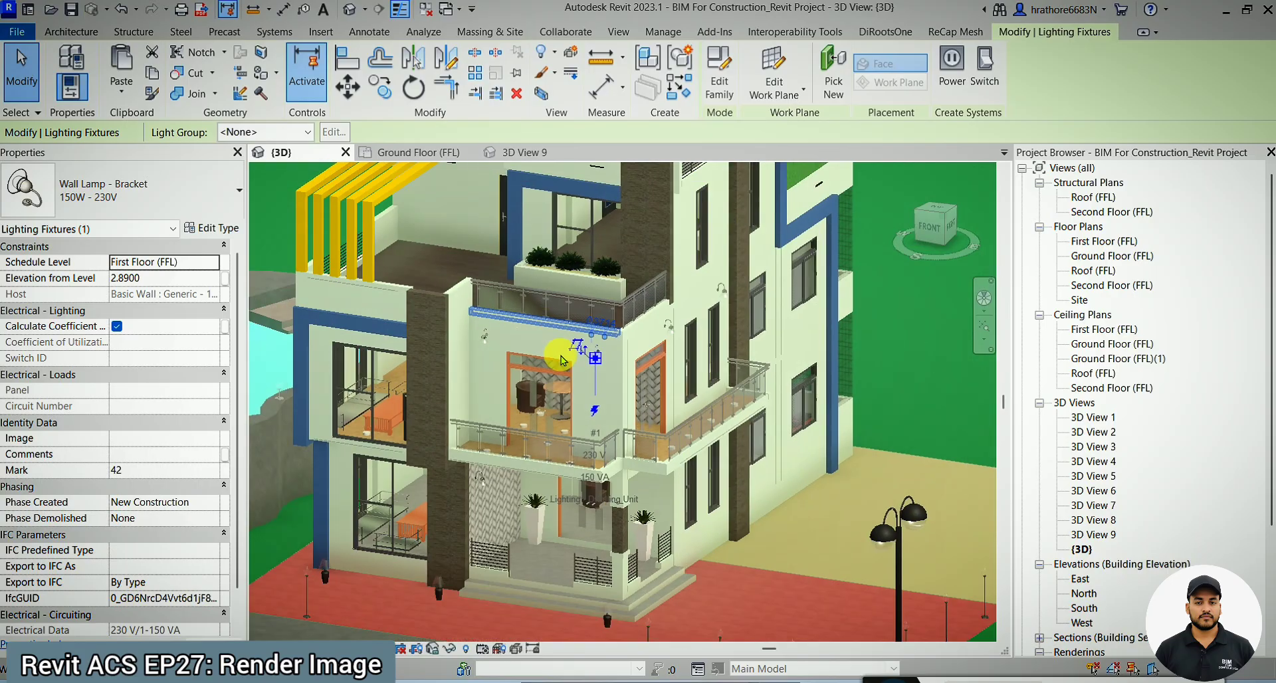
{"action": "key", "text": "Escape"}
Step: Examine the light fixtures on the house facade, balconies, entrance and surrounding yard in the 3D model
{"action": "scroll", "coordinate": [465, 491], "scroll_direction": "up", "scroll_amount": 8}
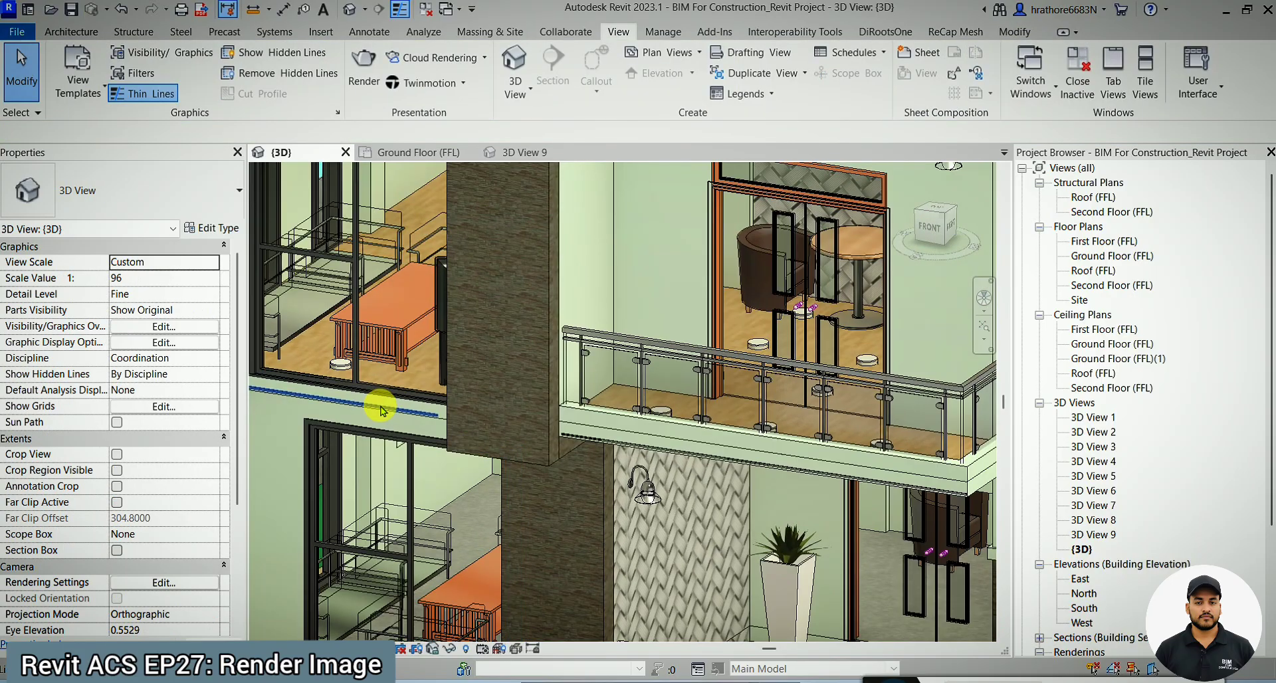
{"action": "left_click", "coordinate": [381, 410]}
{"action": "scroll", "coordinate": [493, 410], "scroll_direction": "down", "scroll_amount": 5}
{"action": "key", "text": "Escape"}
{"action": "scroll", "coordinate": [683, 428], "scroll_direction": "up", "scroll_amount": 3}
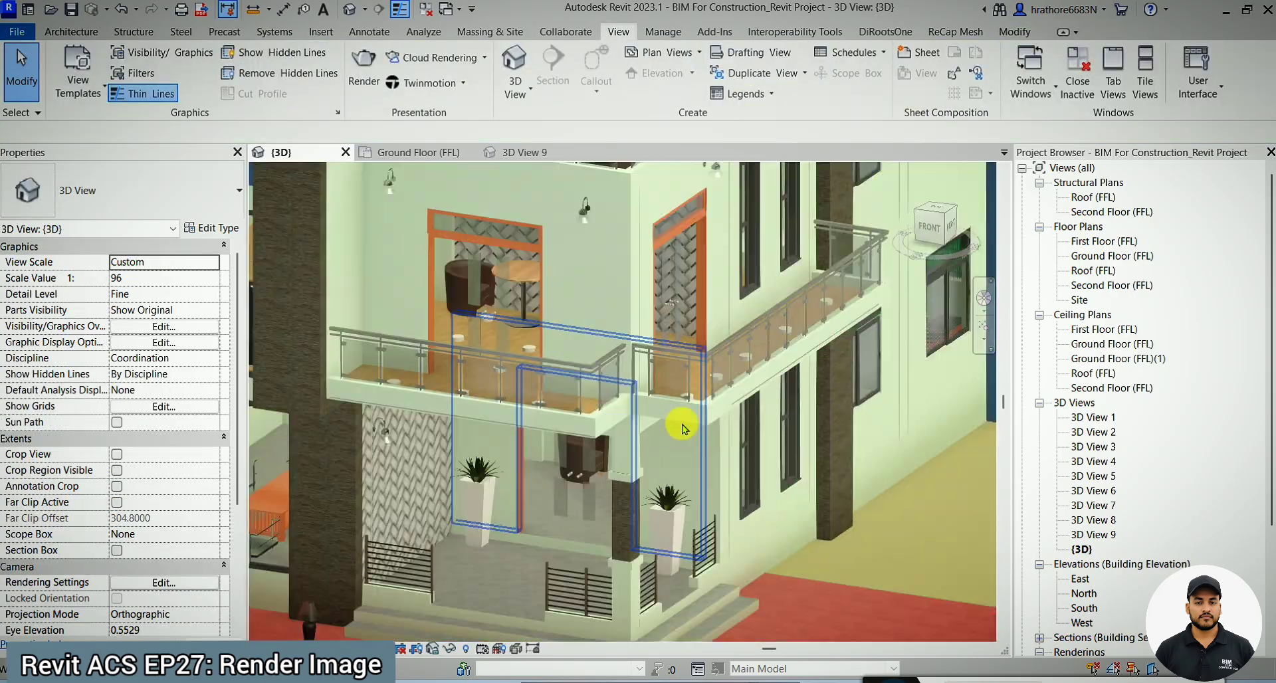
{"action": "scroll", "coordinate": [681, 428], "scroll_direction": "down", "scroll_amount": 3}
{"action": "scroll", "coordinate": [683, 385], "scroll_direction": "down", "scroll_amount": 1}
{"action": "scroll", "coordinate": [671, 407], "scroll_direction": "up", "scroll_amount": 1}
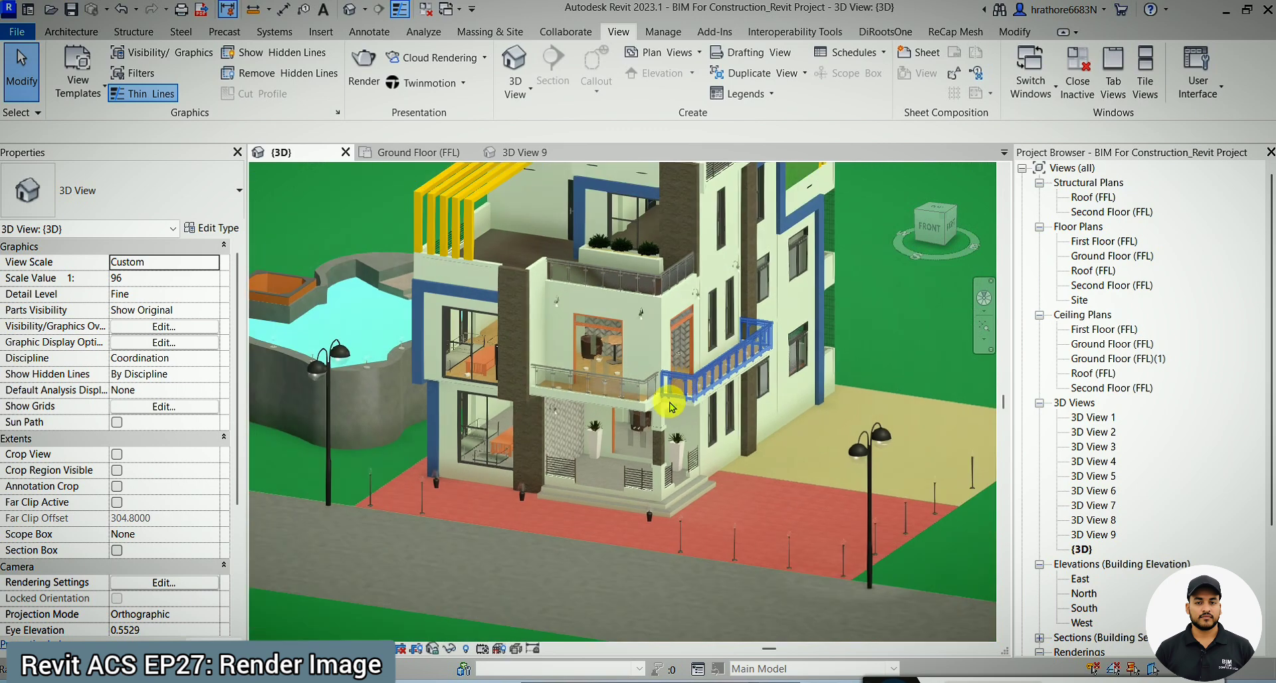
{"action": "scroll", "coordinate": [671, 407], "scroll_direction": "down", "scroll_amount": 4}
{"action": "scroll", "coordinate": [613, 304], "scroll_direction": "up", "scroll_amount": 1}
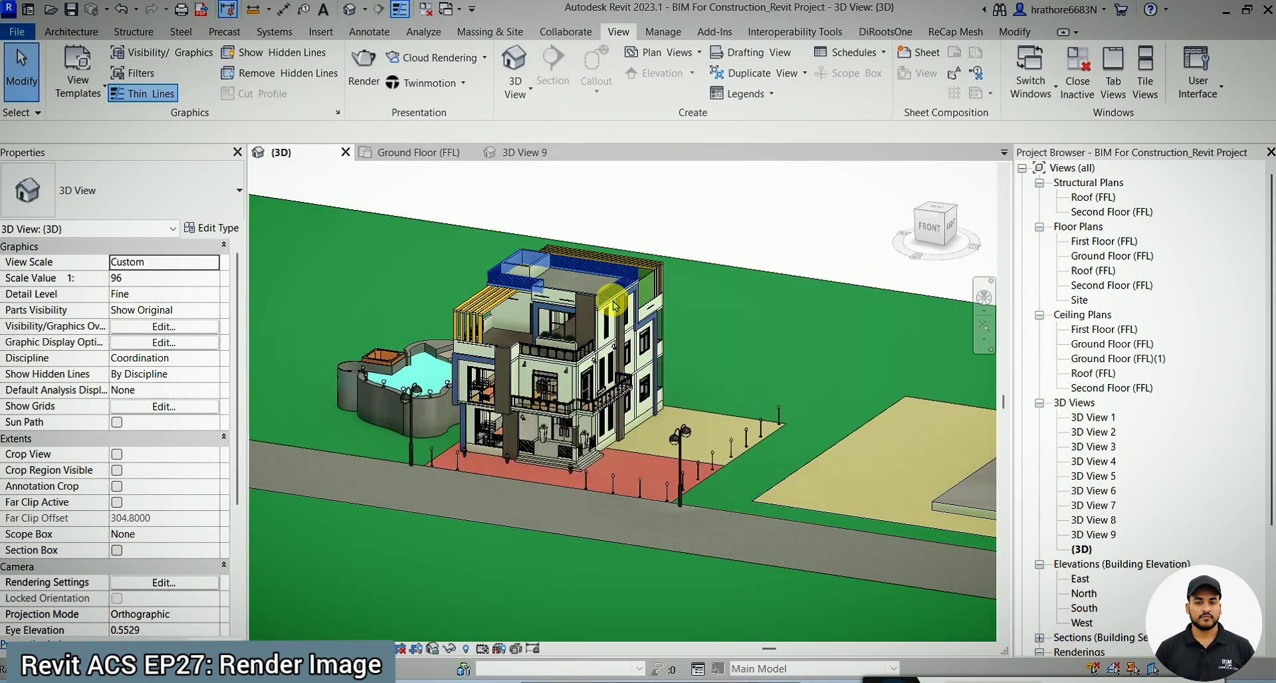
{"action": "scroll", "coordinate": [613, 304], "scroll_direction": "up", "scroll_amount": 2}
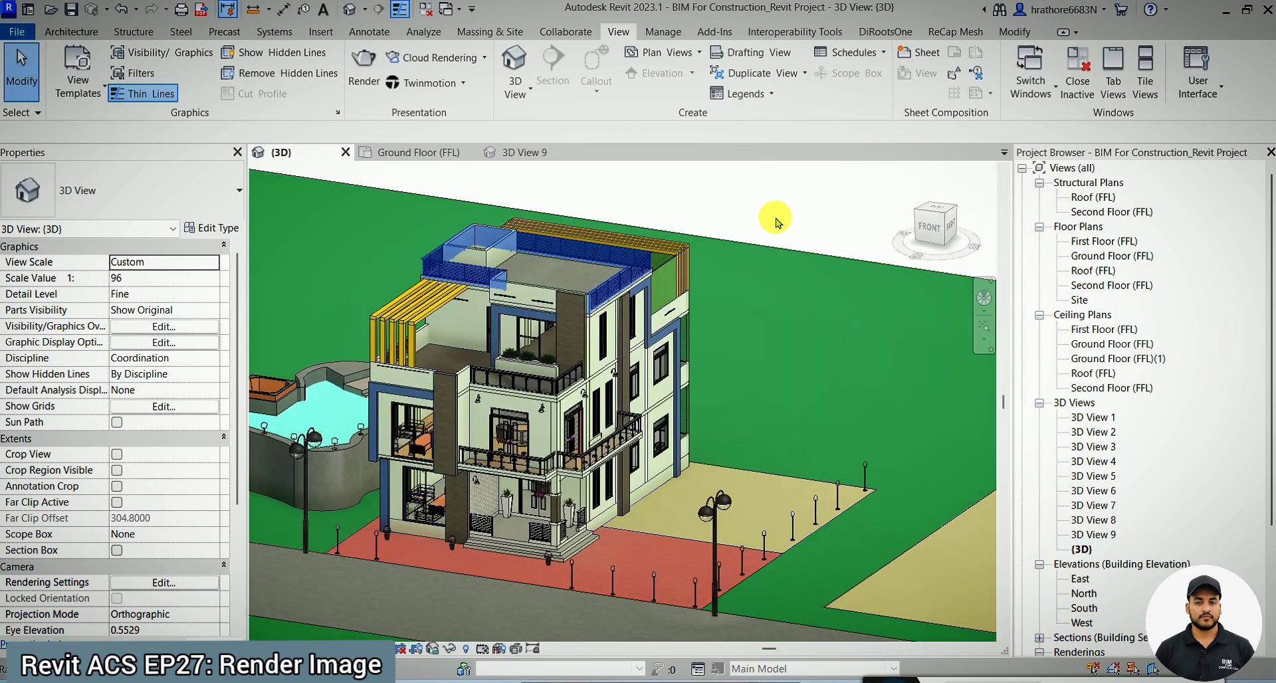
{"action": "scroll", "coordinate": [522, 329], "scroll_direction": "down", "scroll_amount": 1}
{"action": "scroll", "coordinate": [422, 421], "scroll_direction": "up", "scroll_amount": 2}
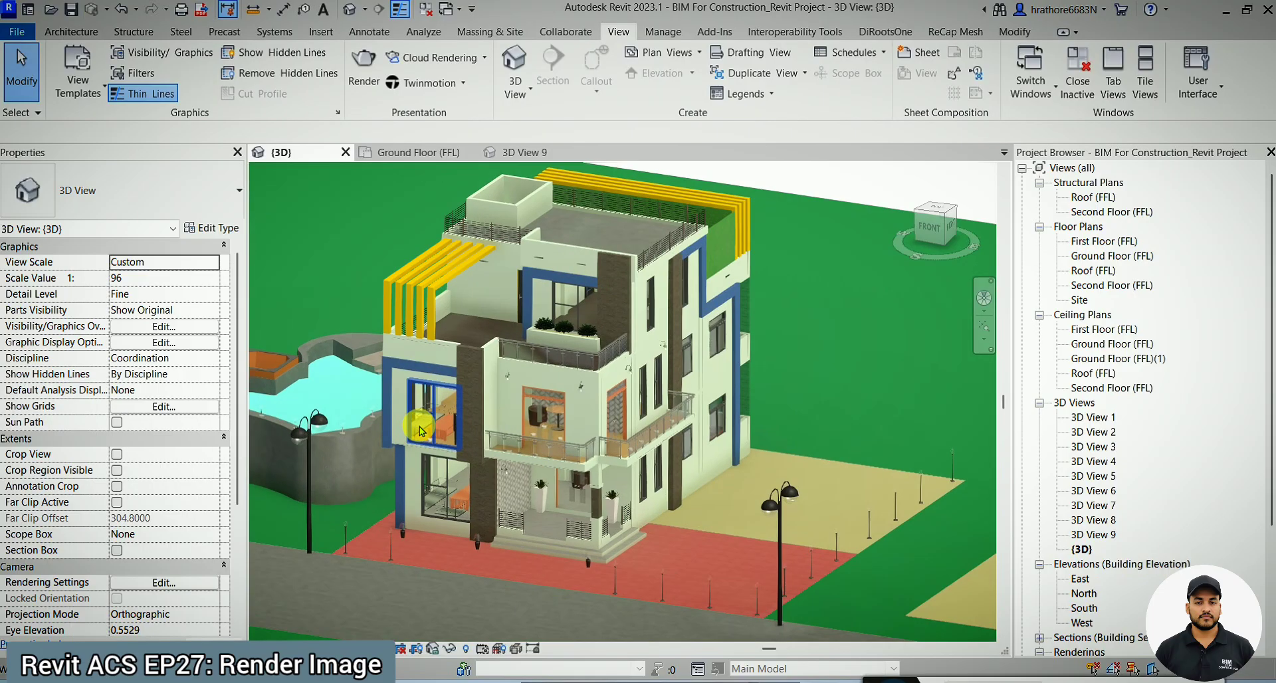
Step: Render the closer 3D view of the house at Draft quality with the Exterior: Sun and Artificial lighting scheme
{"action": "left_click", "coordinate": [364, 72]}
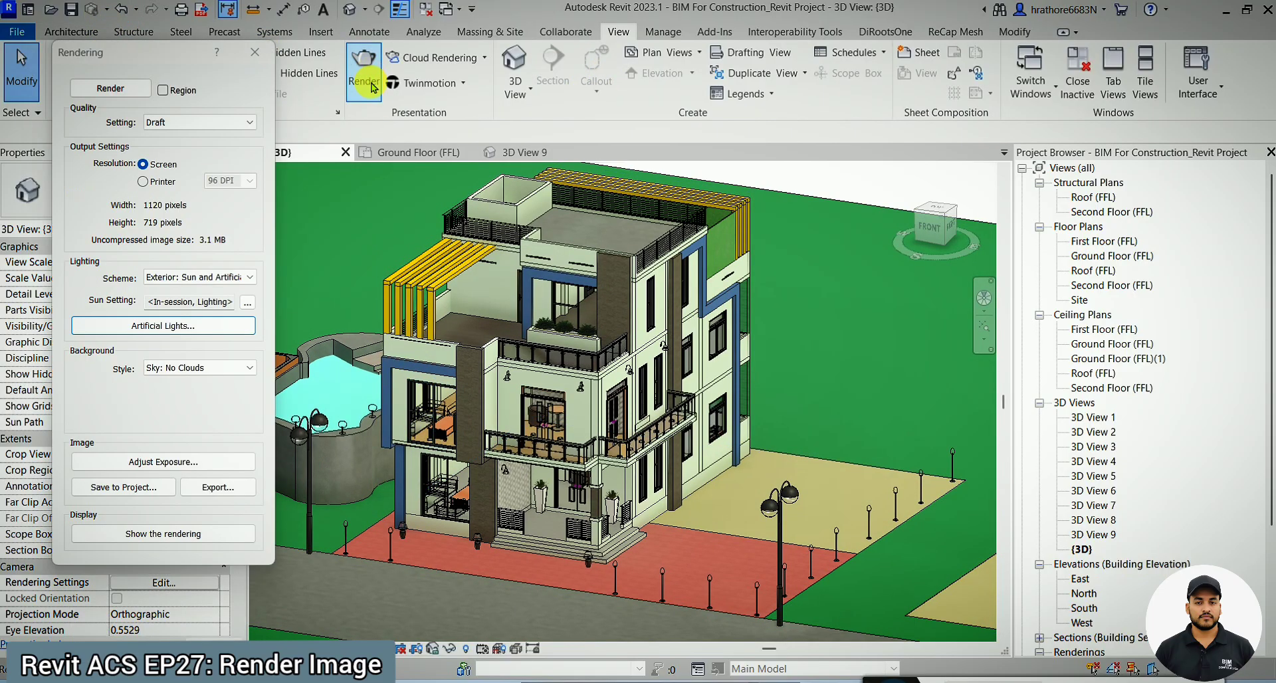
{"action": "left_click", "coordinate": [143, 92]}
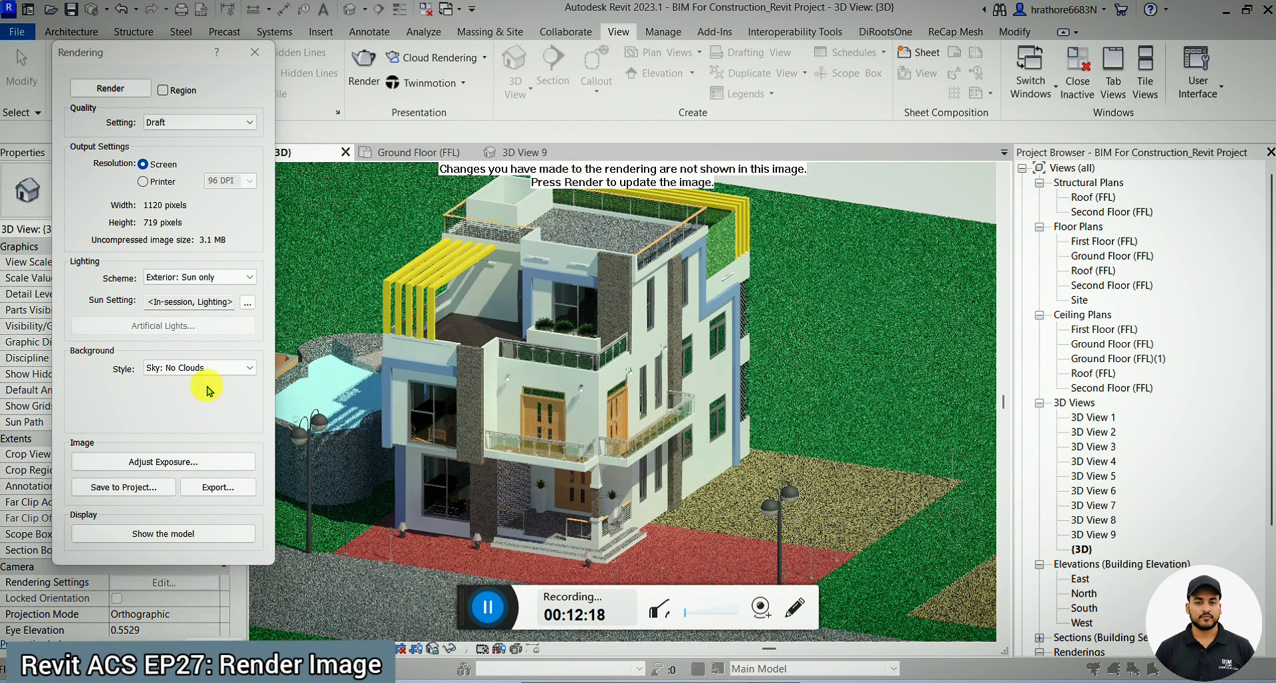
Step: Set the rendering's lighting scheme to Exterior: Artificial only
{"action": "left_click", "coordinate": [252, 279]}
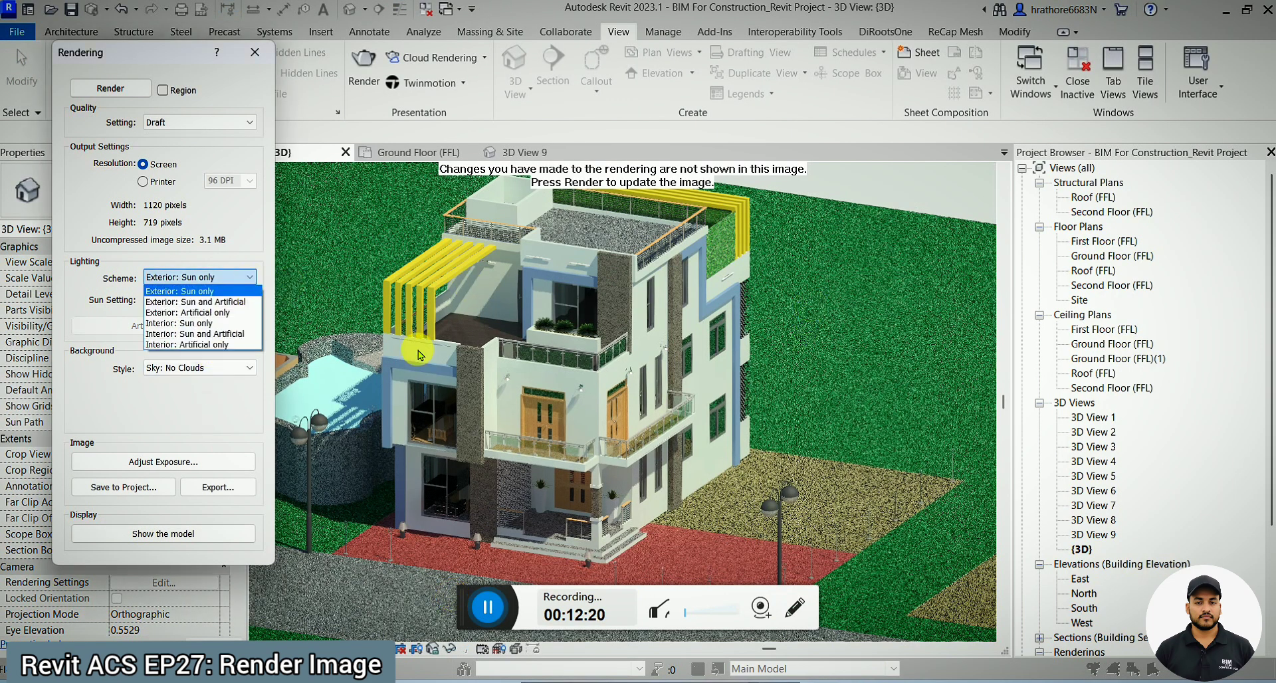
{"action": "left_click", "coordinate": [232, 313]}
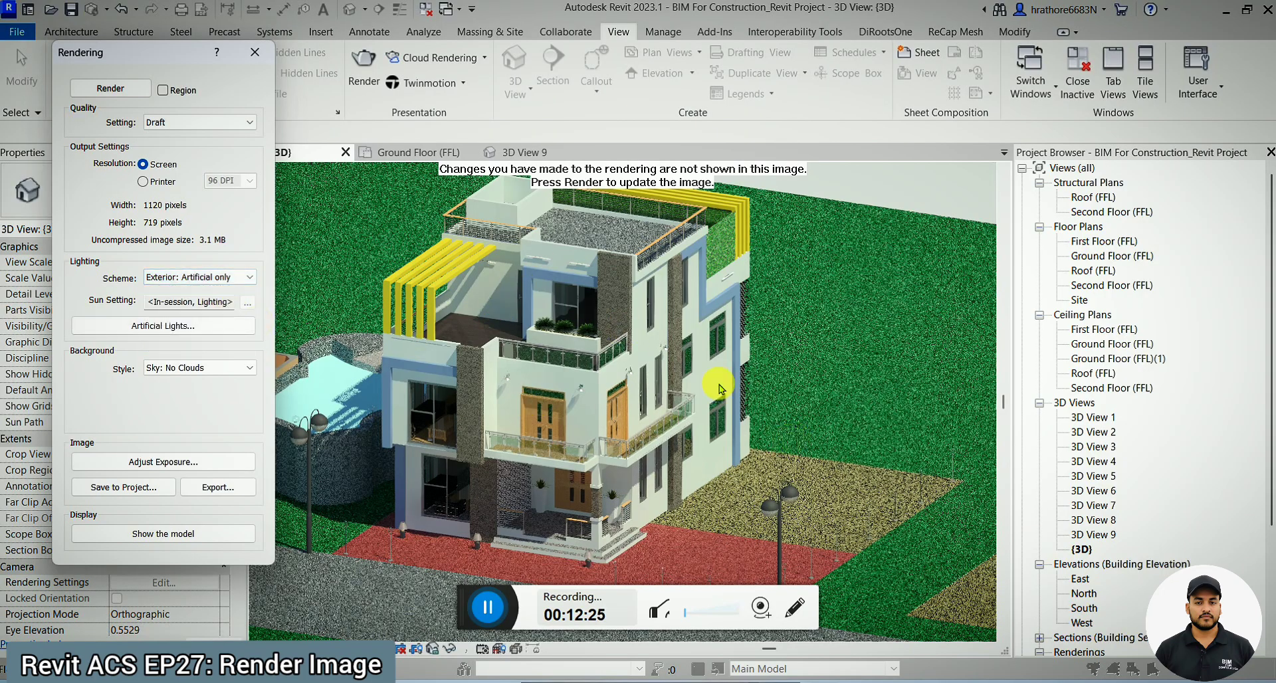
{"action": "scroll", "coordinate": [729, 404], "scroll_direction": "down", "scroll_amount": 2}
{"action": "scroll", "coordinate": [636, 376], "scroll_direction": "up", "scroll_amount": 1}
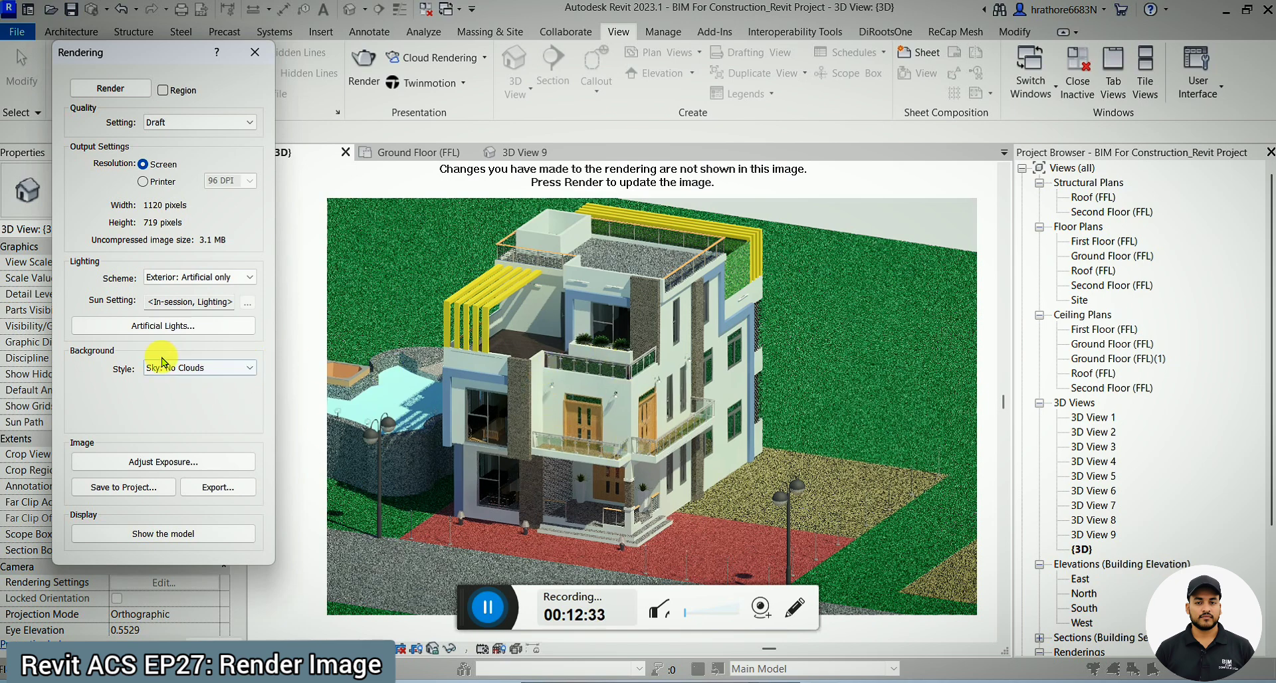
Step: Look through the full list of artificial lights, including the downlights, wall lamps and wall-mounted fixtures, leaving them unchanged
{"action": "left_click", "coordinate": [160, 325]}
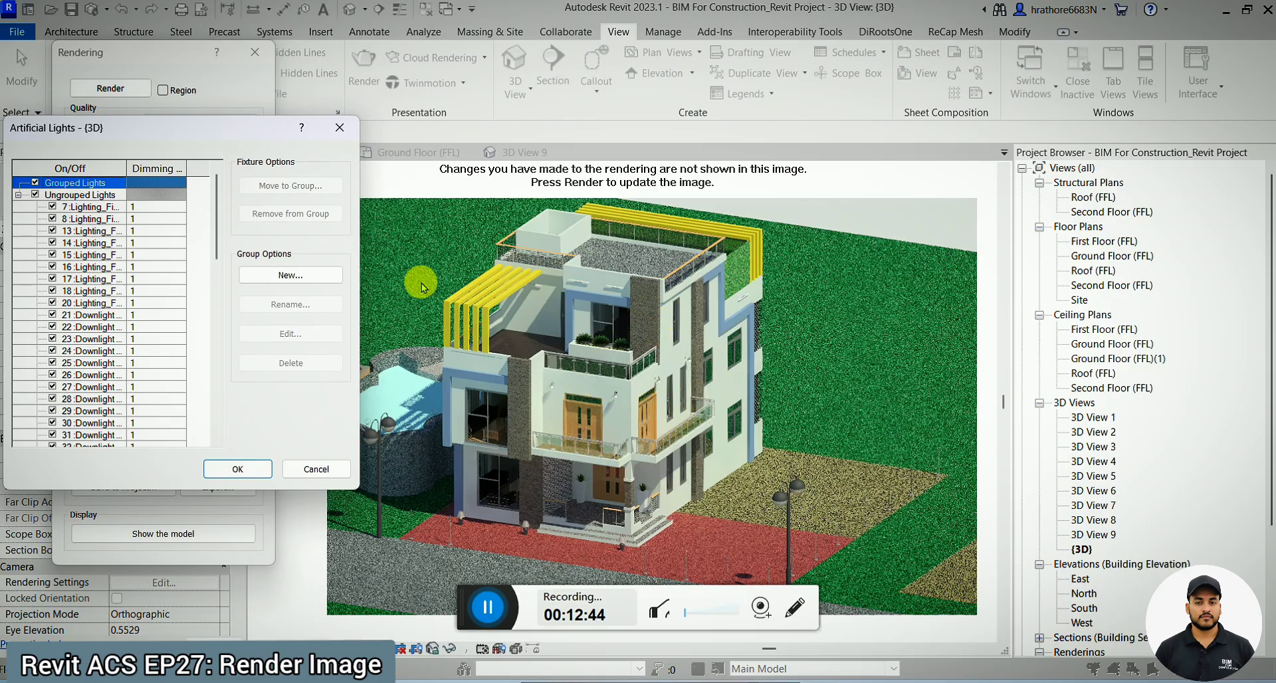
{"action": "left_click", "coordinate": [345, 135]}
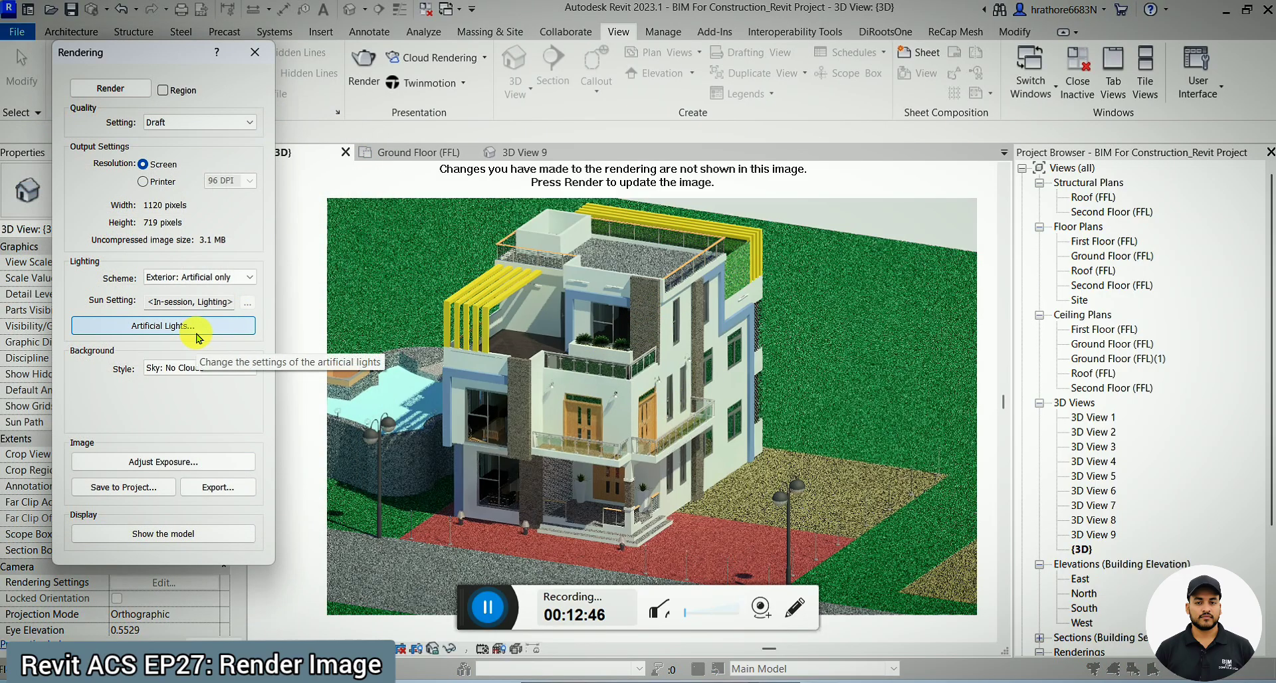
{"action": "left_click", "coordinate": [198, 338]}
{"action": "scroll", "coordinate": [123, 332], "scroll_direction": "down", "scroll_amount": 8}
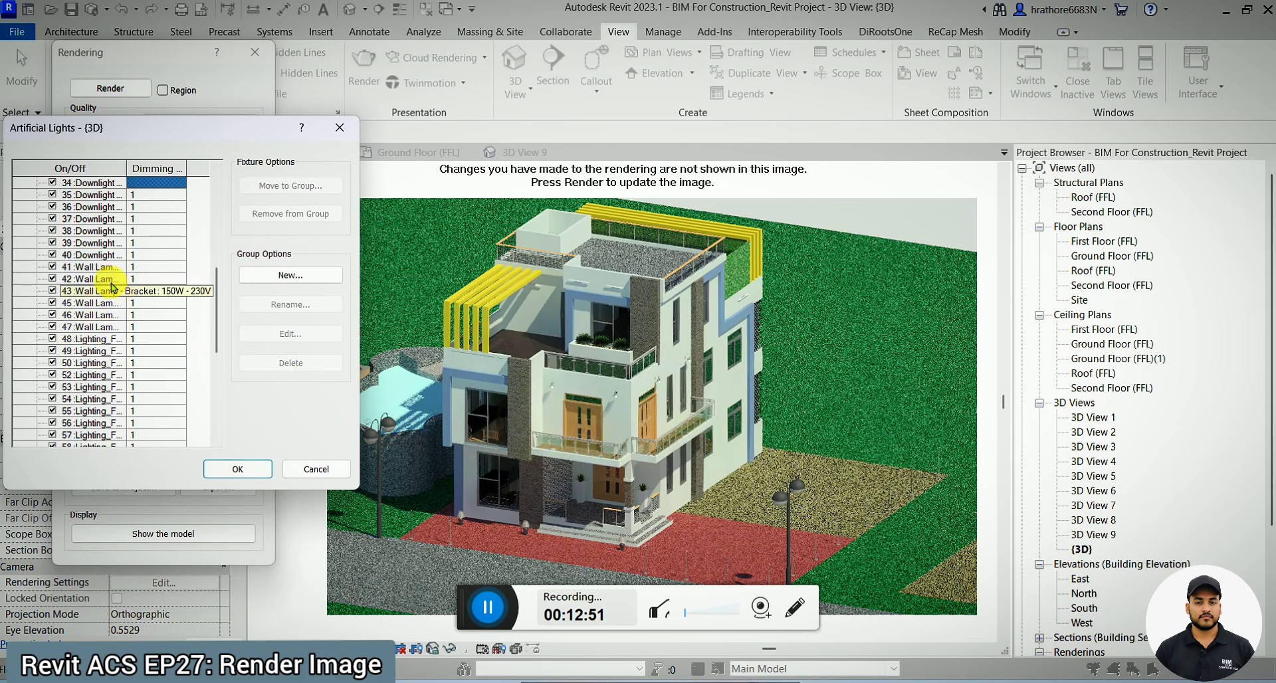
{"action": "scroll", "coordinate": [83, 335], "scroll_direction": "down", "scroll_amount": 5}
{"action": "scroll", "coordinate": [83, 335], "scroll_direction": "down", "scroll_amount": 2}
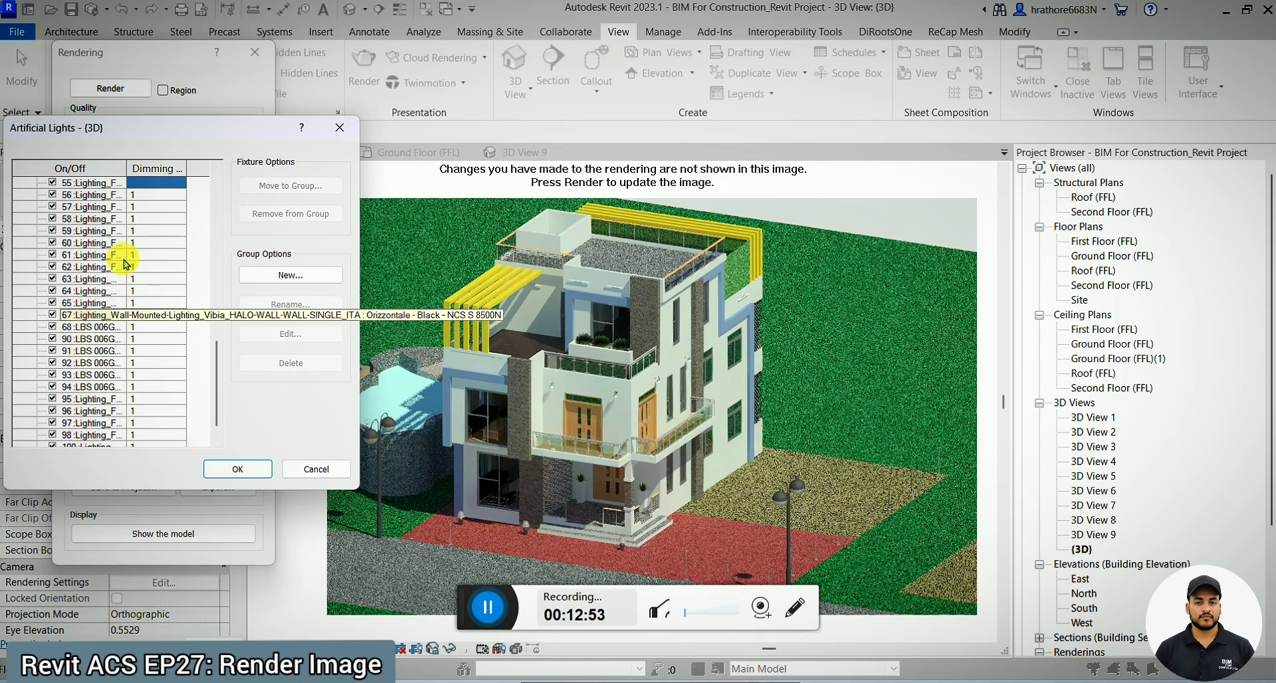
{"action": "left_click", "coordinate": [337, 128]}
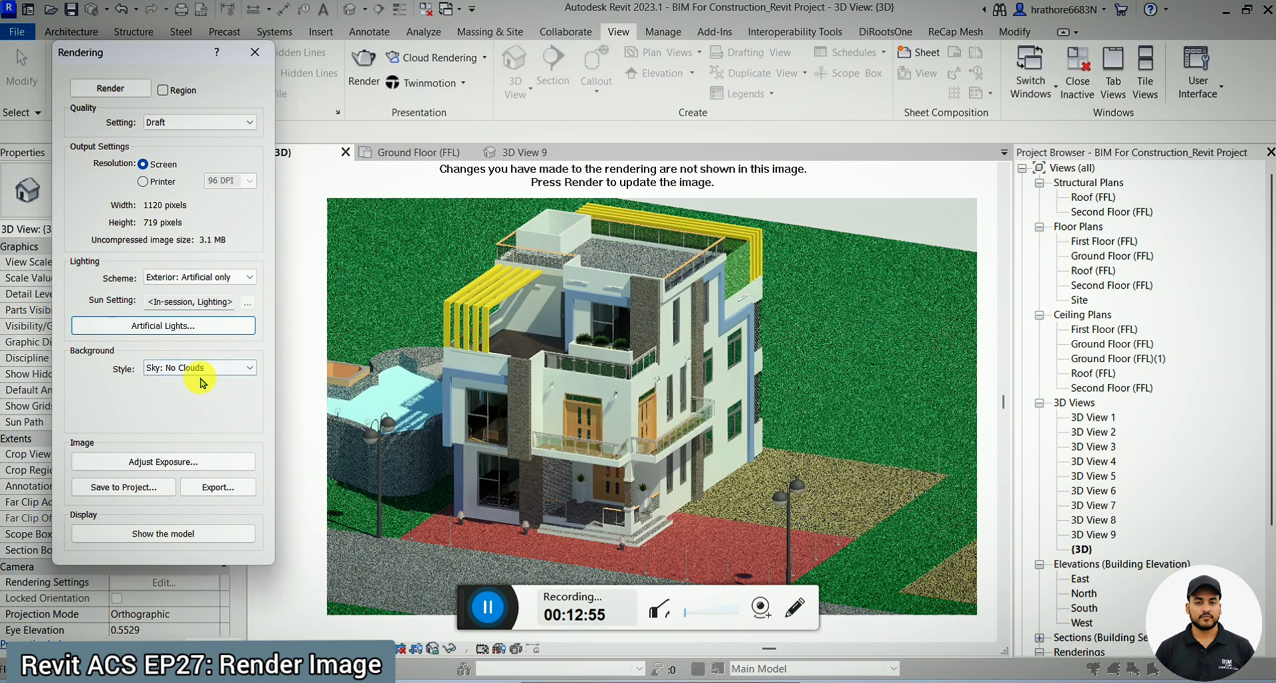
Step: Switch the display from the rendered image back to the model, showing the whole house with its pool and road
{"action": "scroll", "coordinate": [721, 420], "scroll_direction": "down", "scroll_amount": 1}
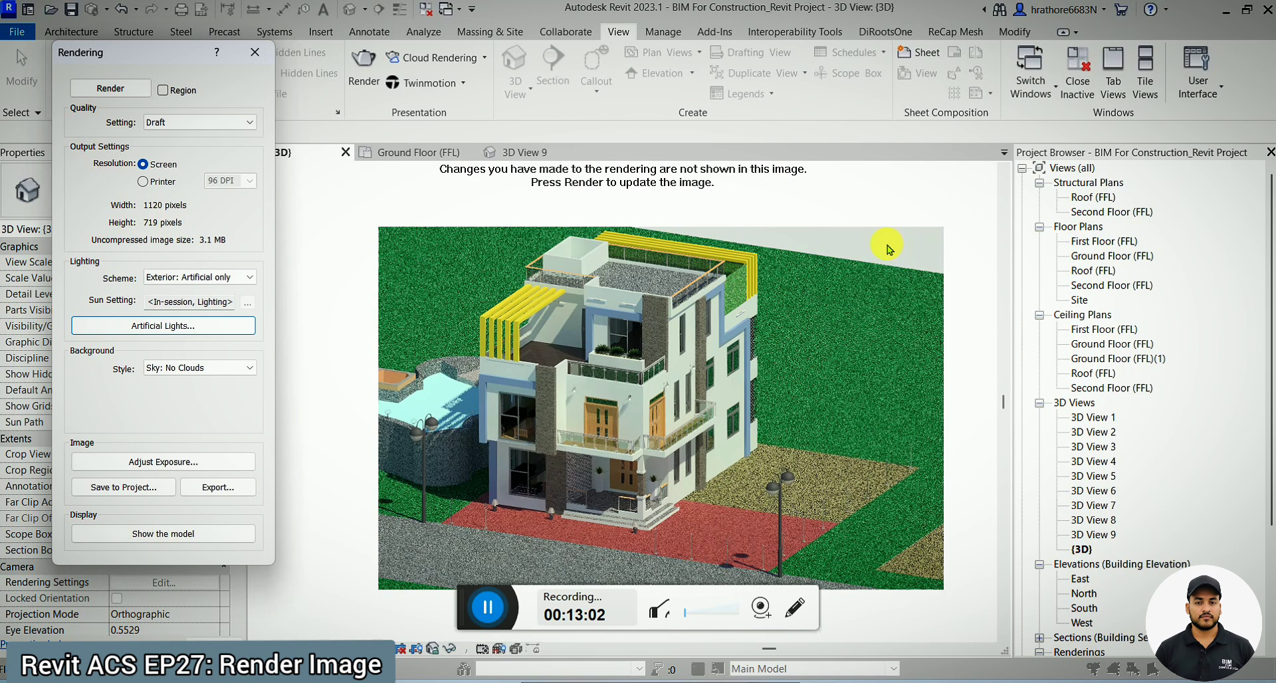
{"action": "left_click", "coordinate": [177, 533]}
{"action": "scroll", "coordinate": [641, 325], "scroll_direction": "down", "scroll_amount": 3}
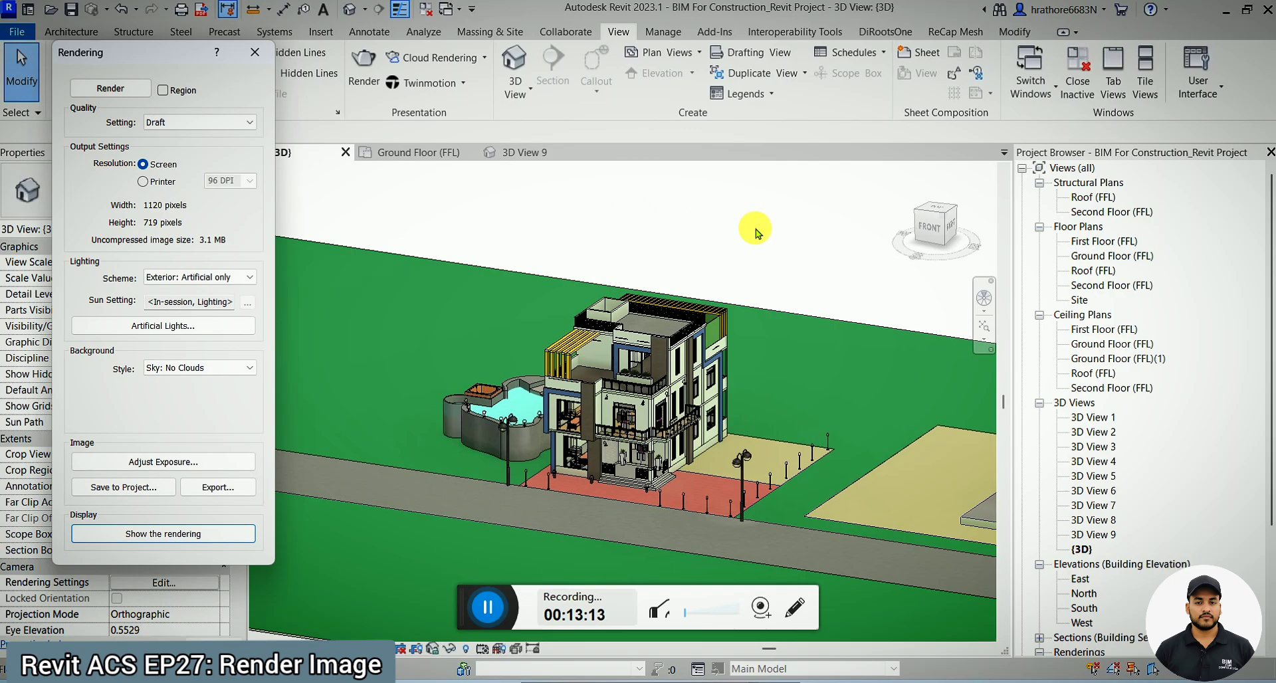
{"action": "left_click", "coordinate": [487, 606]}
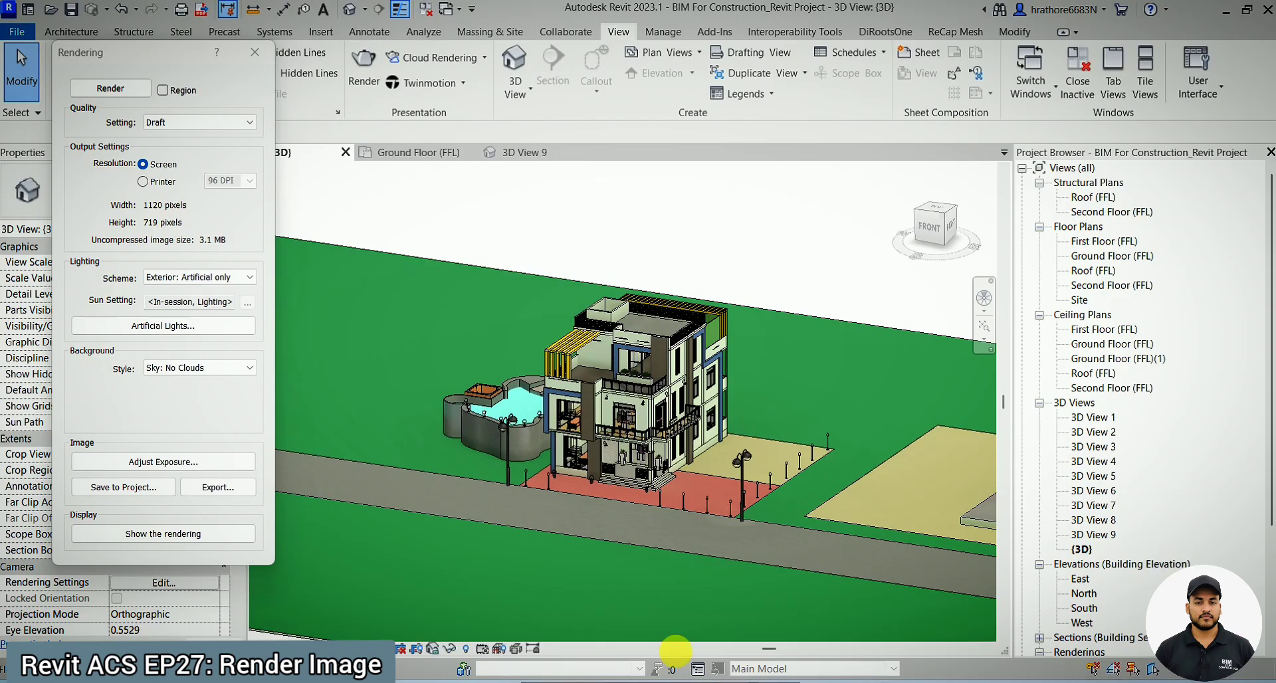
Step: Try the Color and Image background styles for the rendering, and set the background to Sky: Few Clouds
{"action": "left_click", "coordinate": [233, 369]}
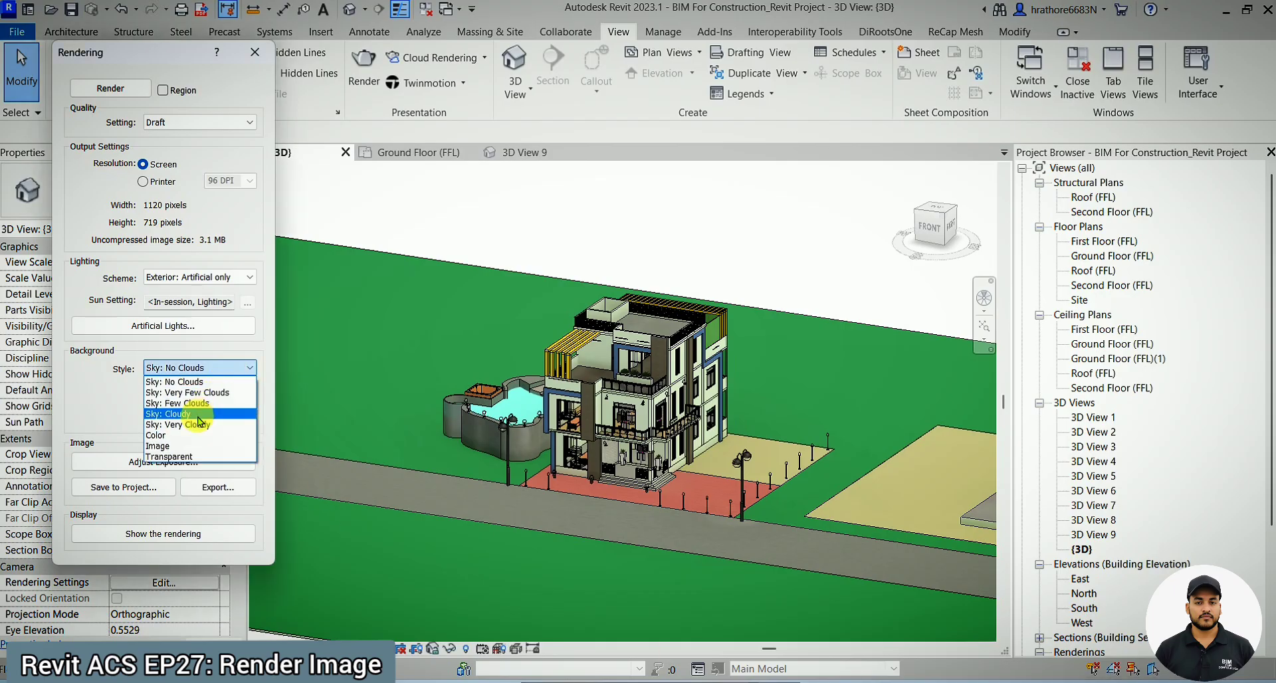
{"action": "left_click", "coordinate": [192, 436]}
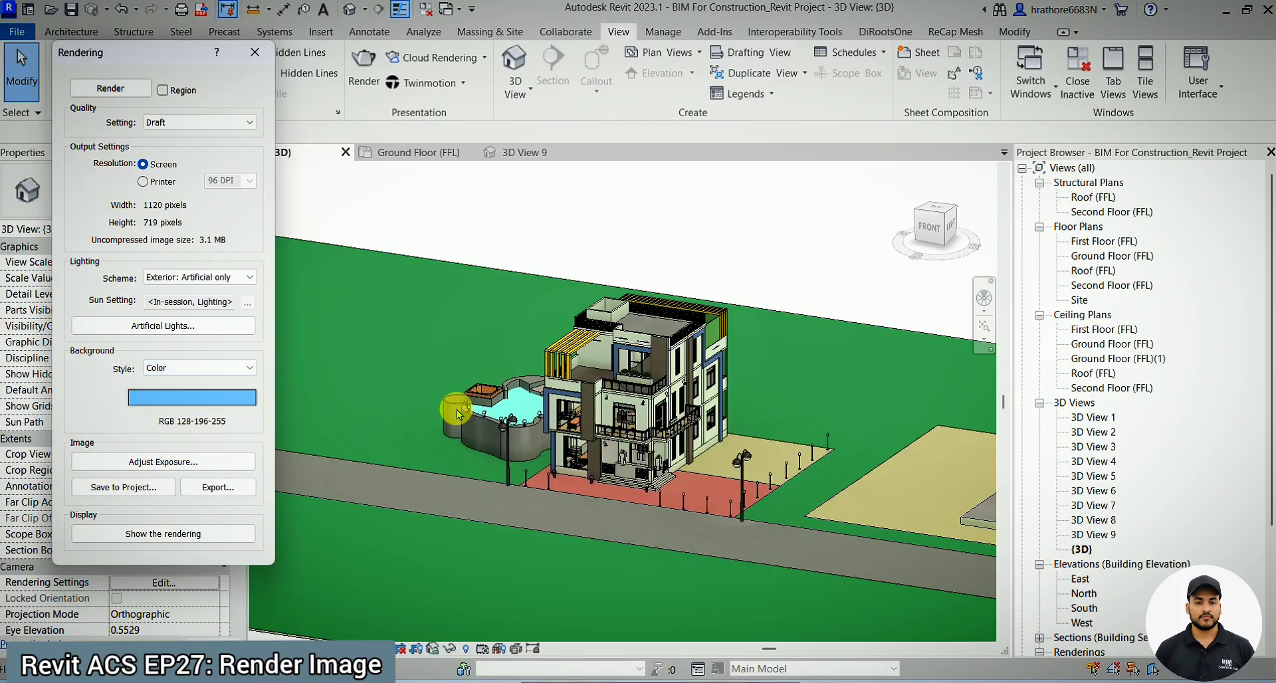
{"action": "left_click", "coordinate": [251, 376]}
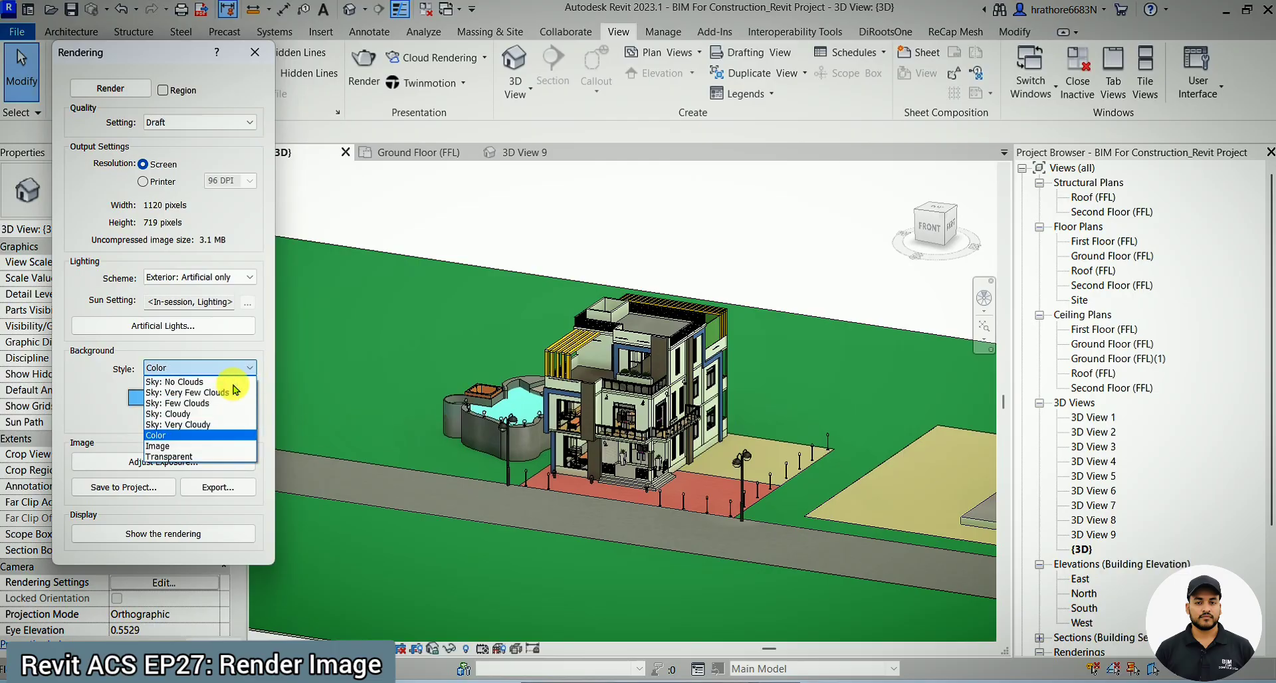
{"action": "left_click", "coordinate": [166, 451]}
{"action": "left_click", "coordinate": [397, 154]}
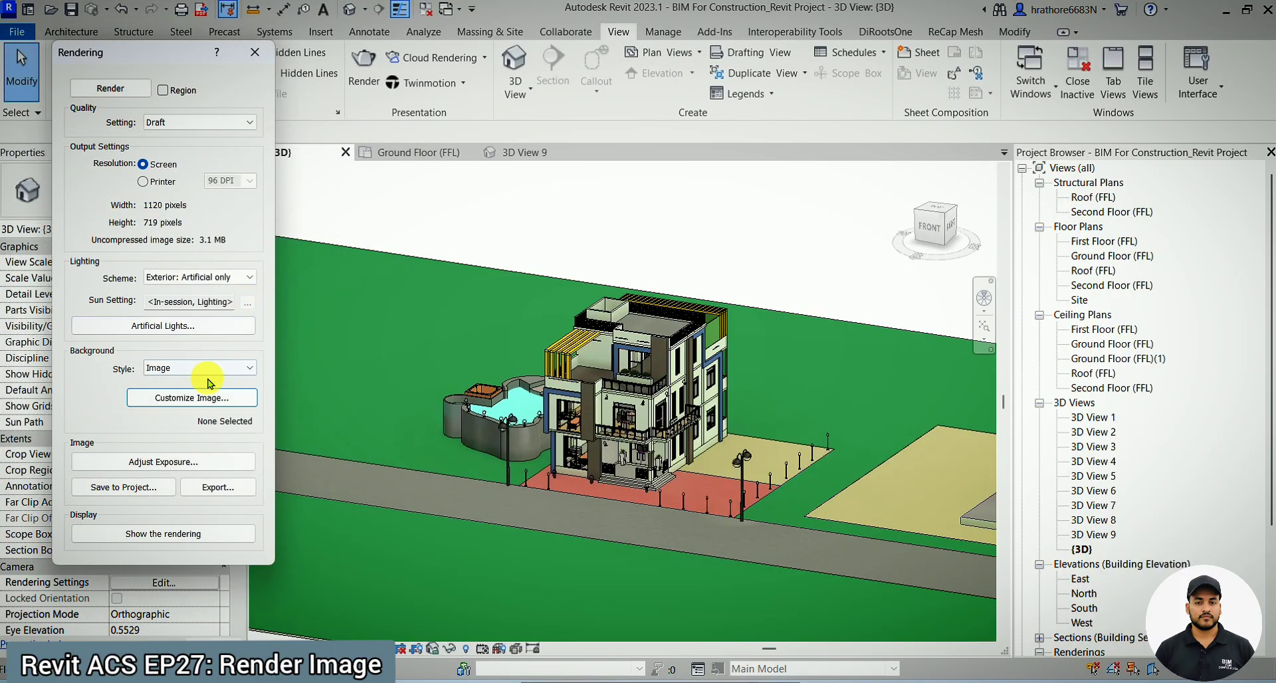
{"action": "left_click", "coordinate": [199, 367]}
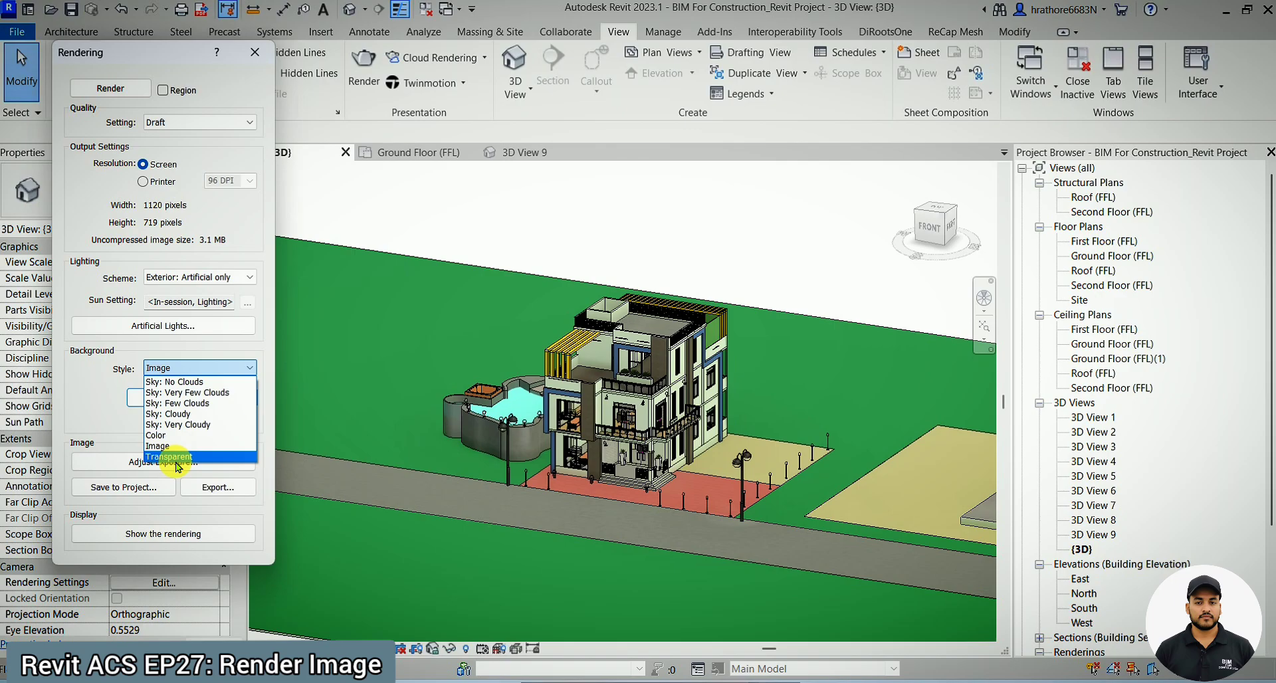
{"action": "left_click", "coordinate": [206, 411]}
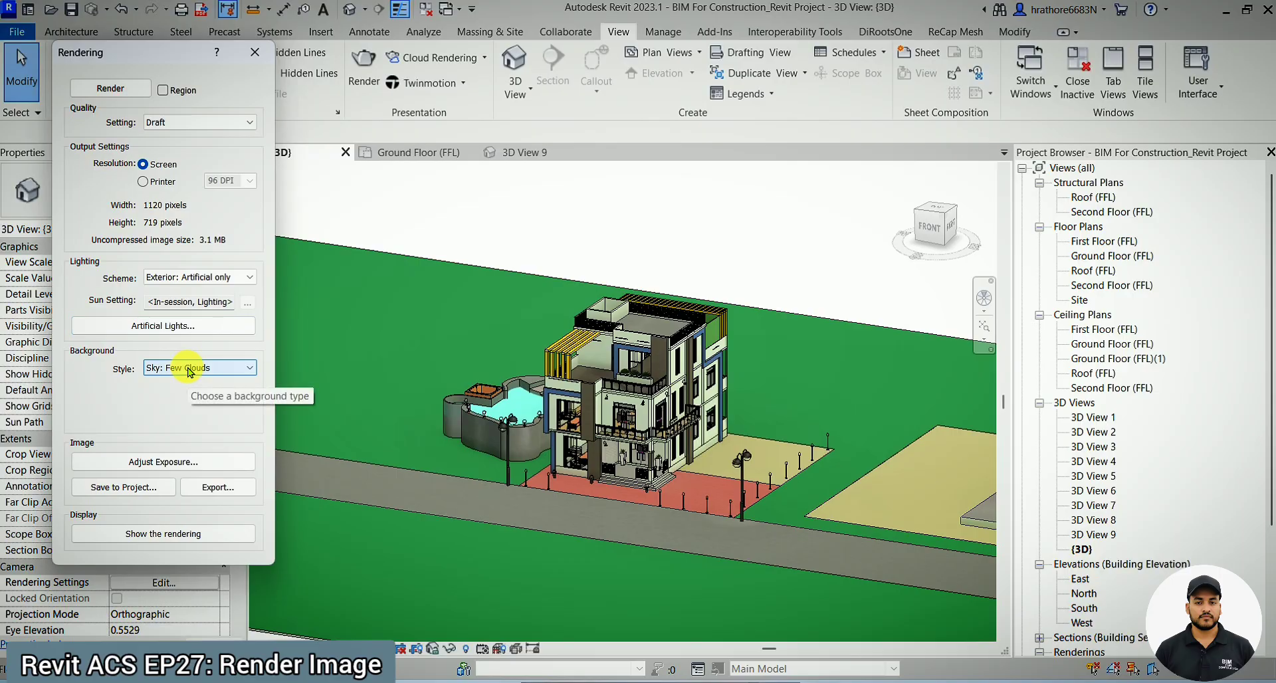
Step: Render the overall 3D view of the house with the Exterior: Sun only lighting scheme
{"action": "left_click", "coordinate": [222, 277]}
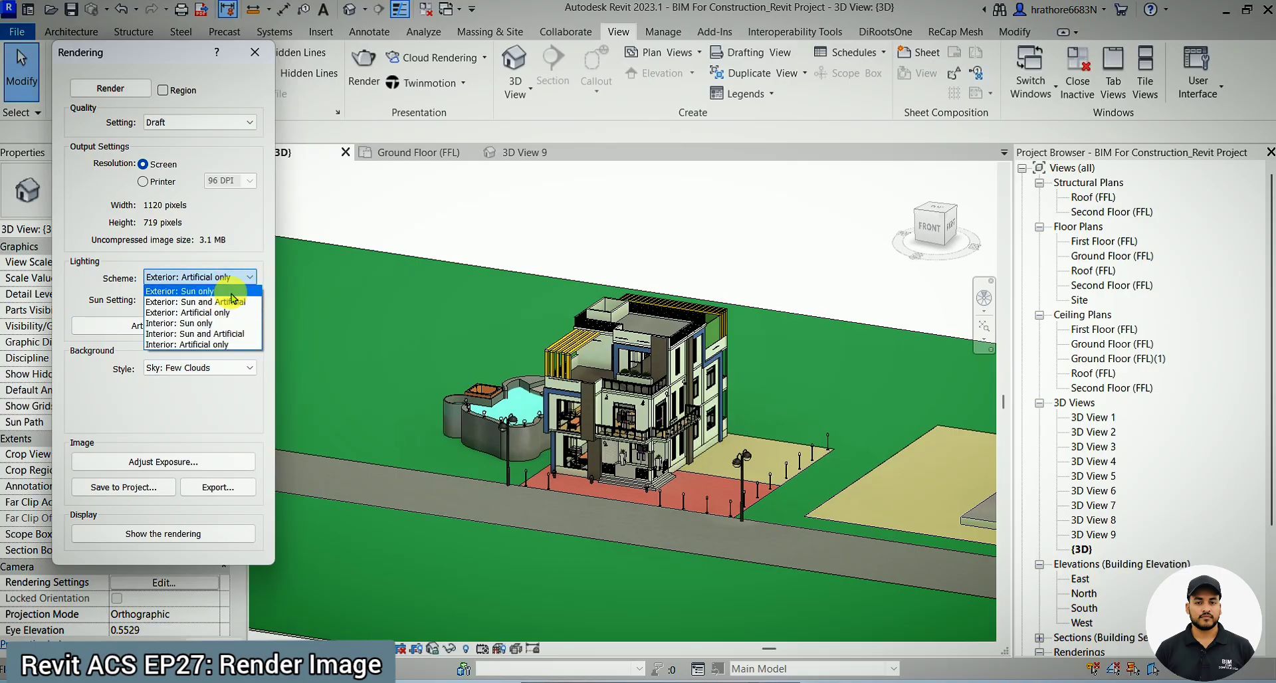
{"action": "left_click", "coordinate": [232, 292]}
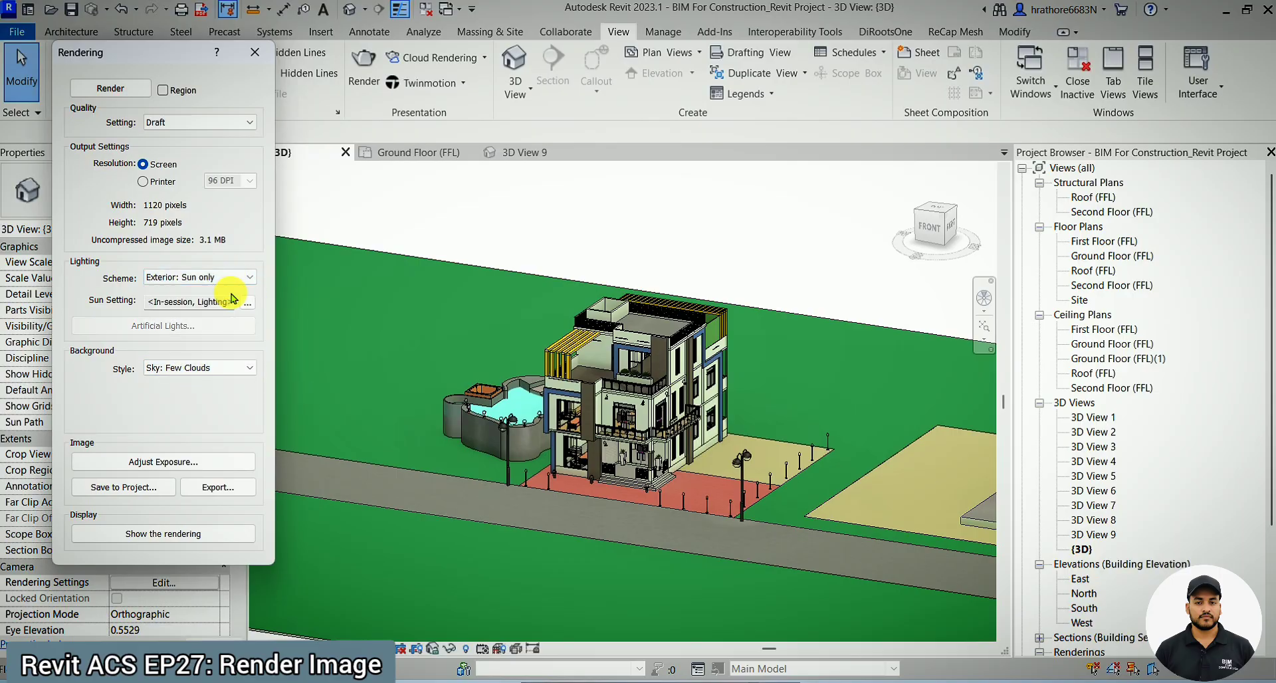
{"action": "left_click", "coordinate": [134, 100]}
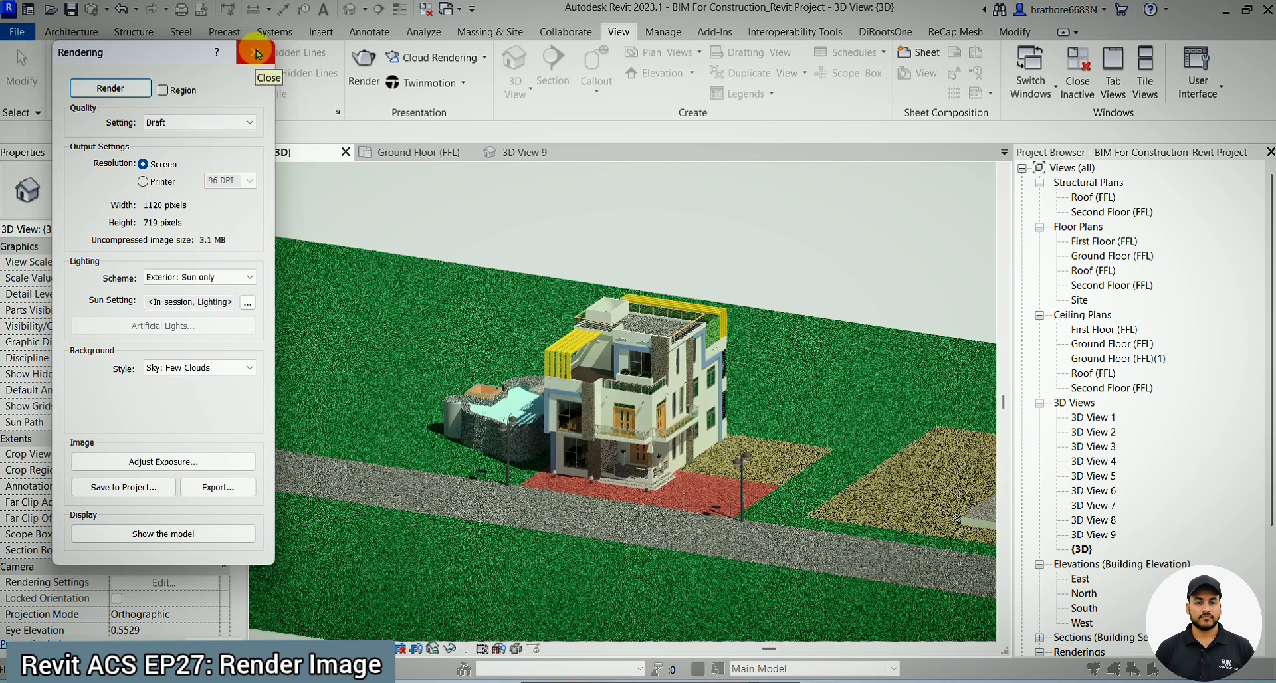
Step: Create a camera view from the Ground Floor (FFL) plan, placed on the road at the front-right and aimed into the house
{"action": "left_click", "coordinate": [538, 151]}
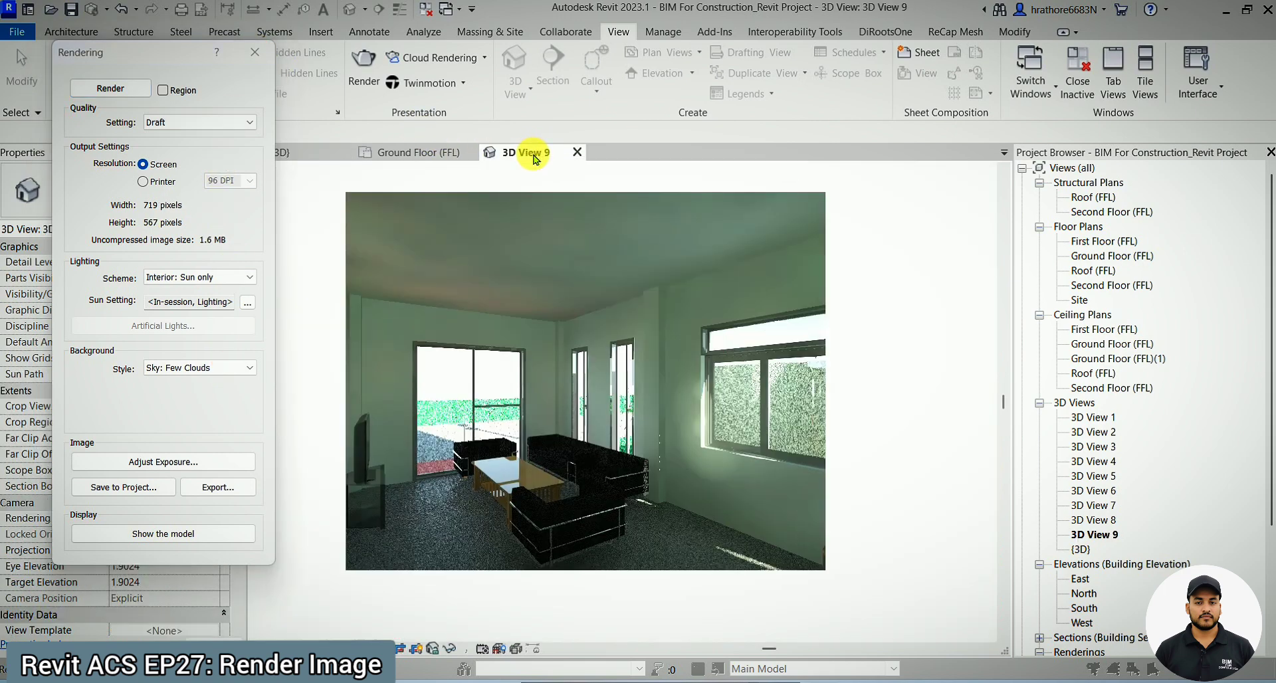
{"action": "left_click", "coordinate": [417, 161]}
{"action": "left_click", "coordinate": [522, 97]}
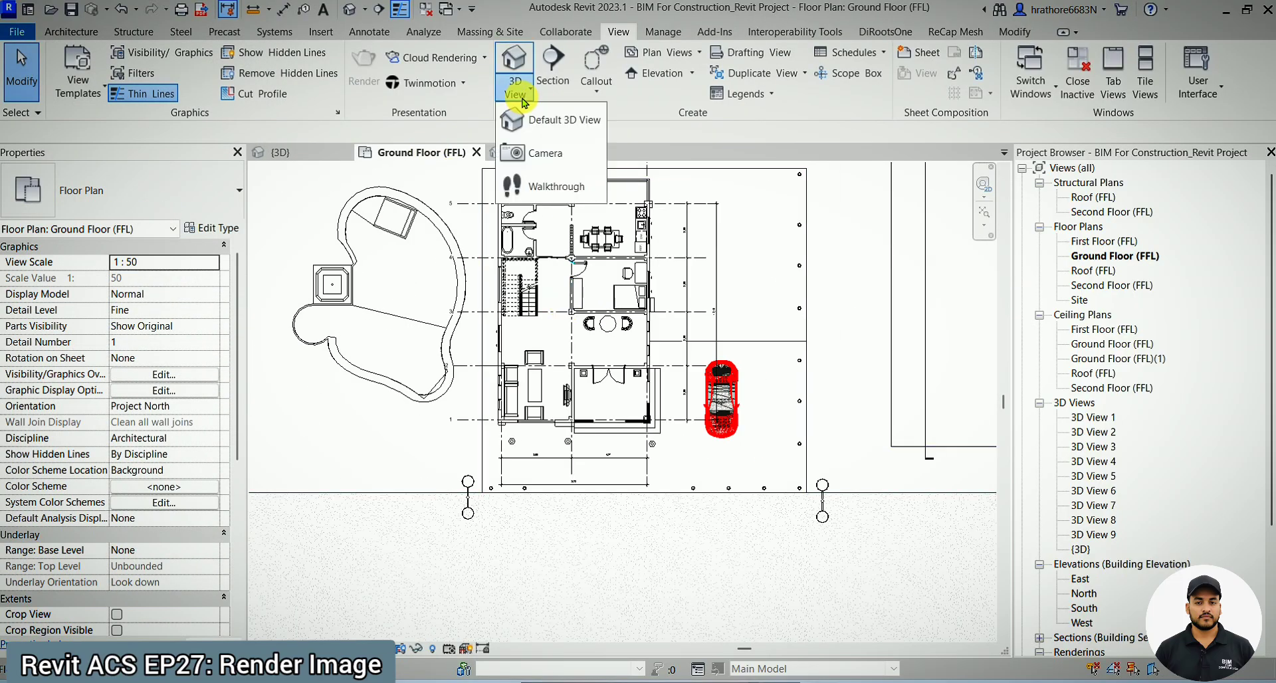
{"action": "left_click", "coordinate": [554, 153]}
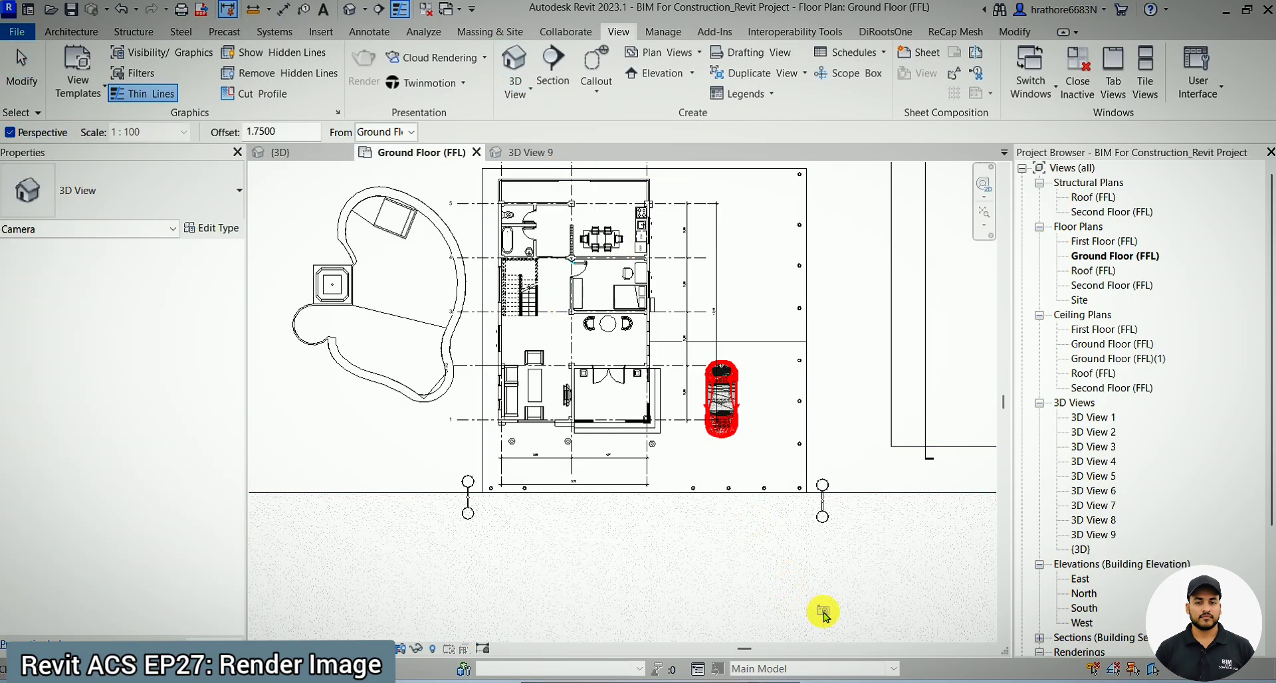
{"action": "left_click", "coordinate": [859, 625]}
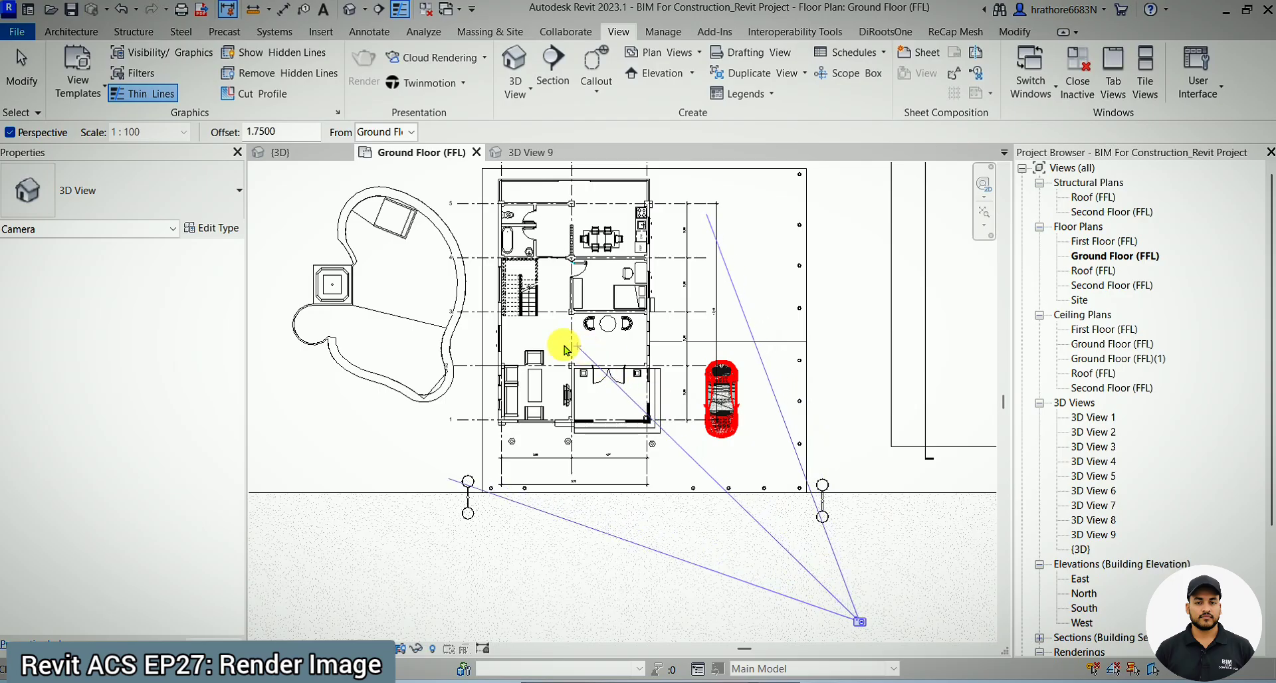
{"action": "left_click", "coordinate": [533, 336]}
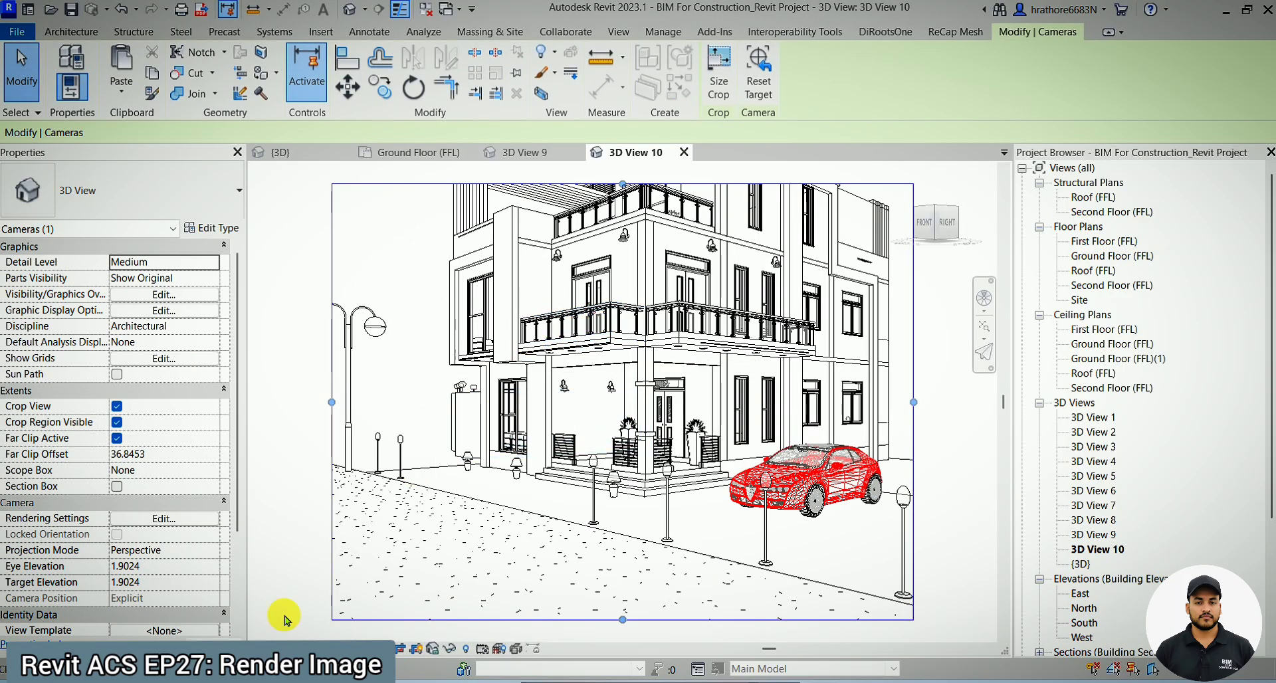
Step: Change the new camera view's visual style from black-and-white line work to a colored display of the model's surfaces
{"action": "left_click", "coordinate": [330, 648]}
{"action": "left_click", "coordinate": [364, 600]}
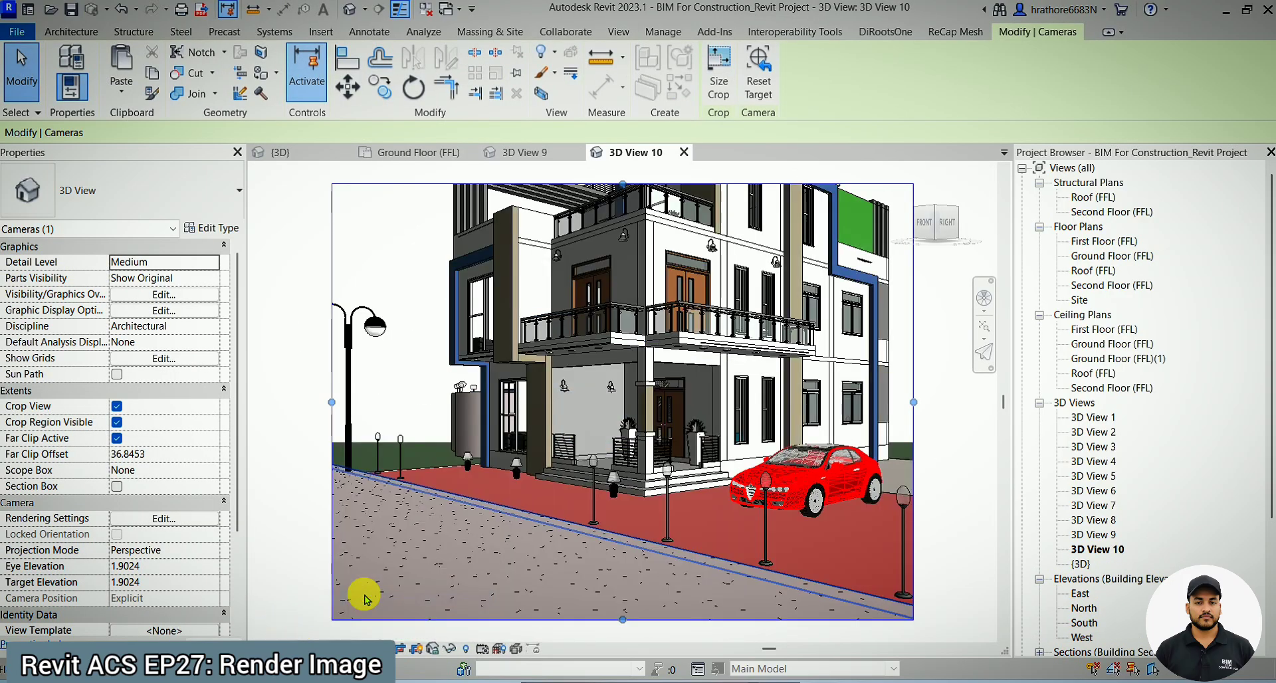
{"action": "left_click", "coordinate": [331, 648]}
{"action": "left_click", "coordinate": [365, 615]}
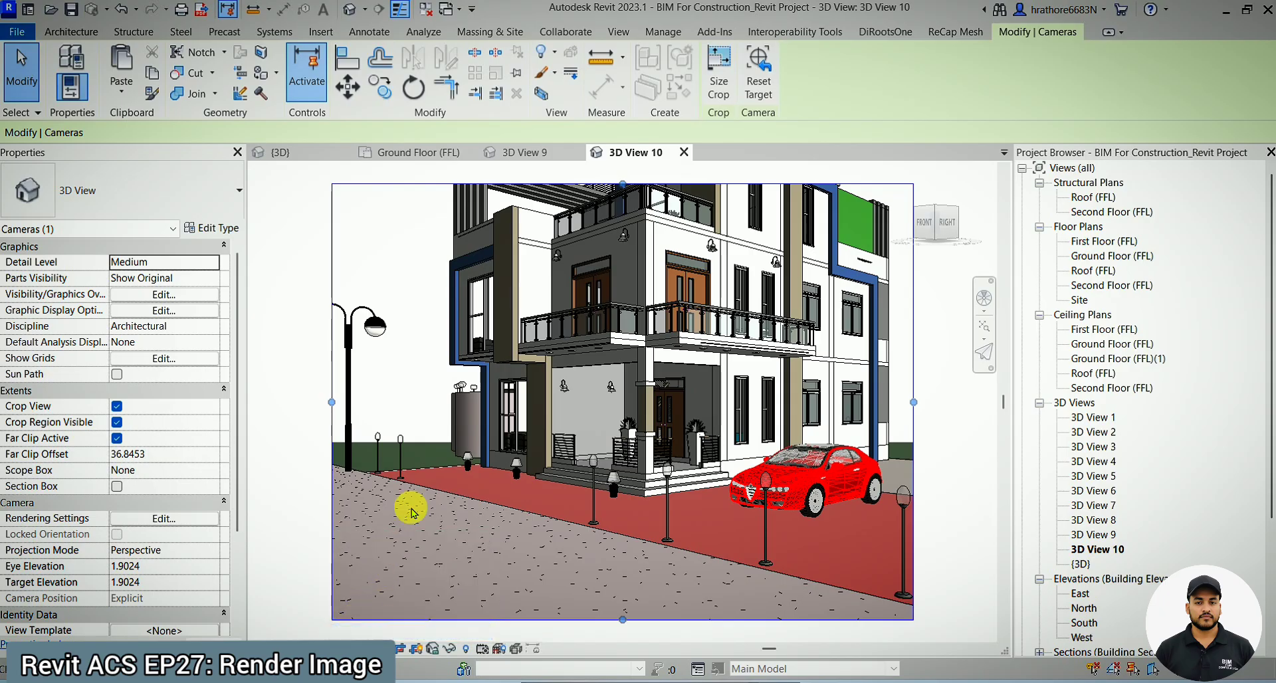
Step: Enlarge the camera view's crop region upward and on both sides to frame the whole house and the street lamps
{"action": "scroll", "coordinate": [413, 495], "scroll_direction": "down", "scroll_amount": 3}
{"action": "left_click_drag", "start_coordinate": [518, 337], "coordinate": [527, 247]}
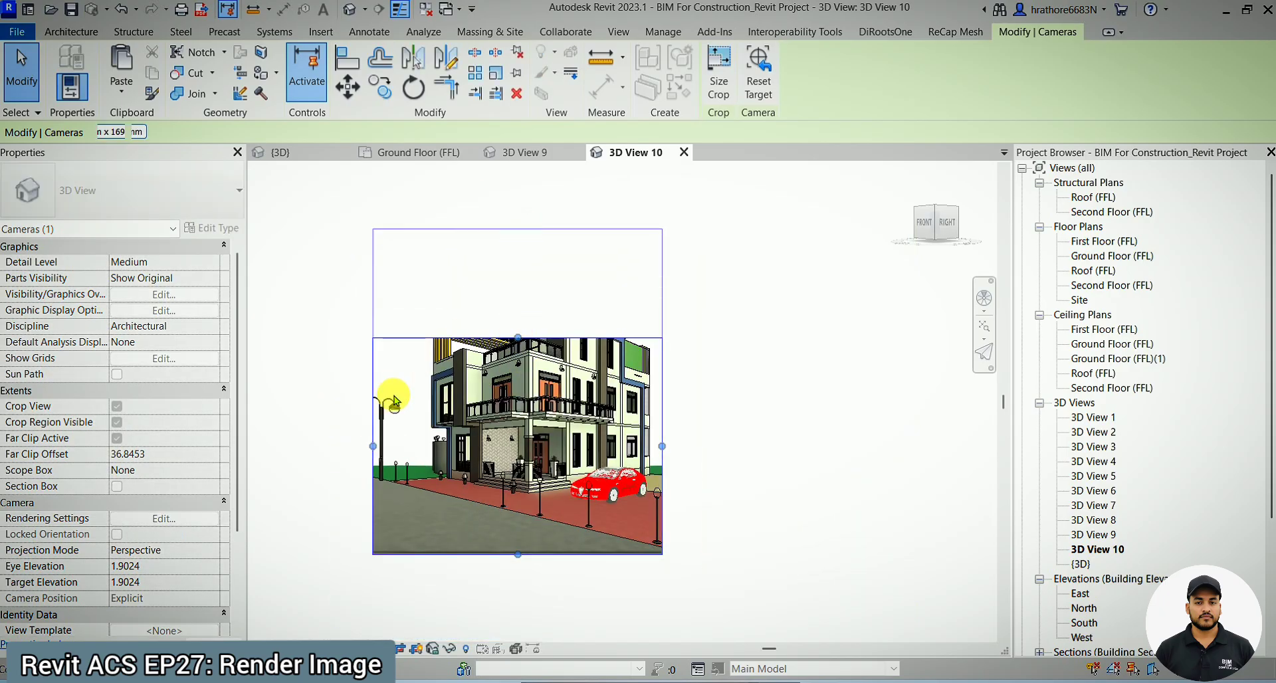
{"action": "left_click_drag", "start_coordinate": [374, 392], "coordinate": [343, 399]}
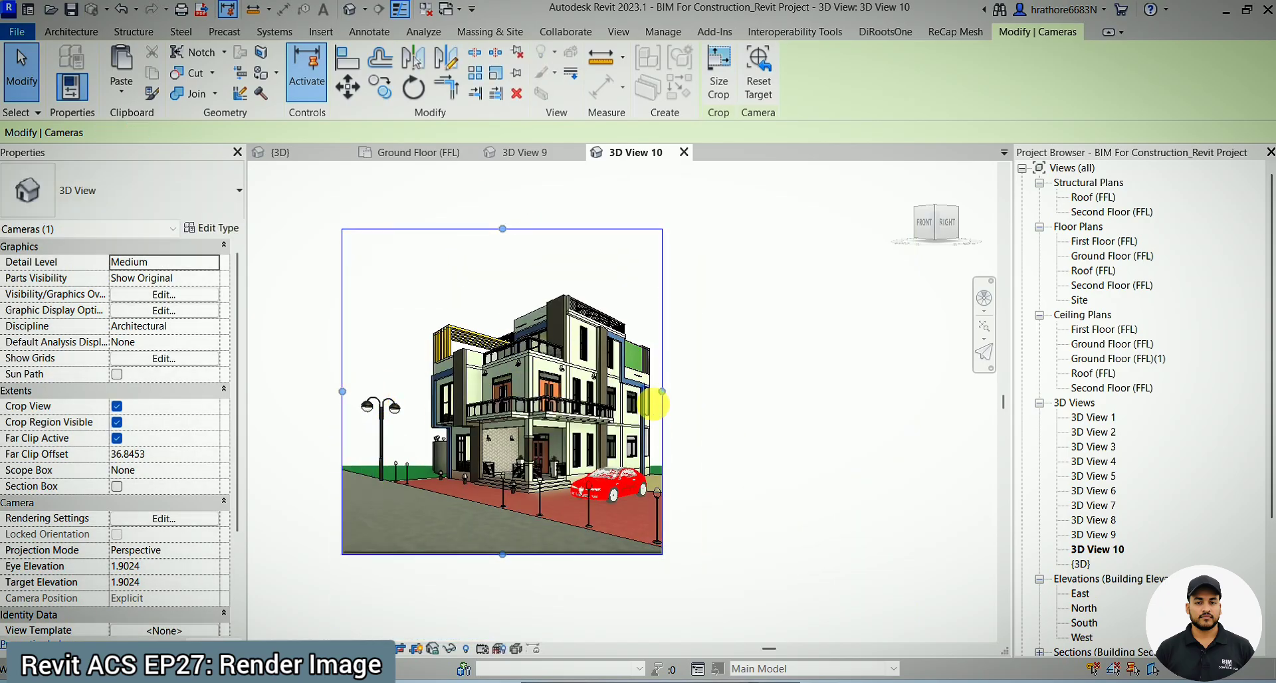
{"action": "left_click_drag", "start_coordinate": [662, 391], "coordinate": [697, 419]}
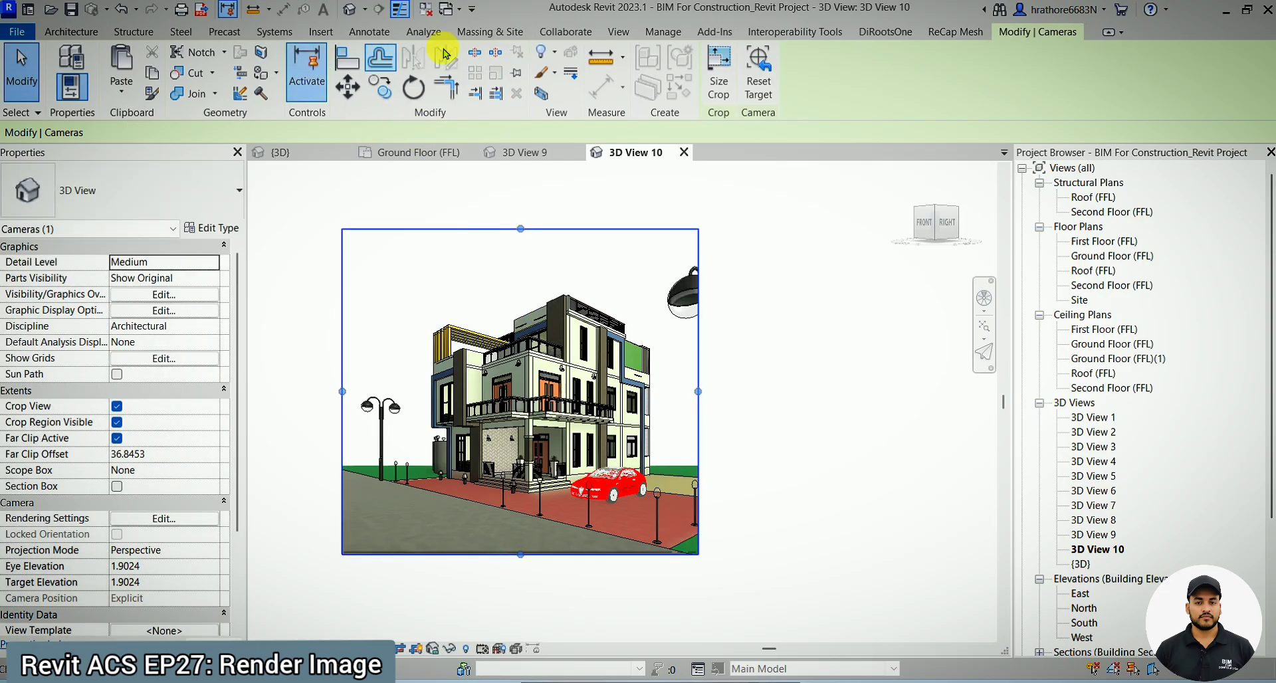
Step: Render the new camera view at Draft quality with Exterior: Sun only lighting and the Sky: Few Clouds background
{"action": "left_click", "coordinate": [619, 33]}
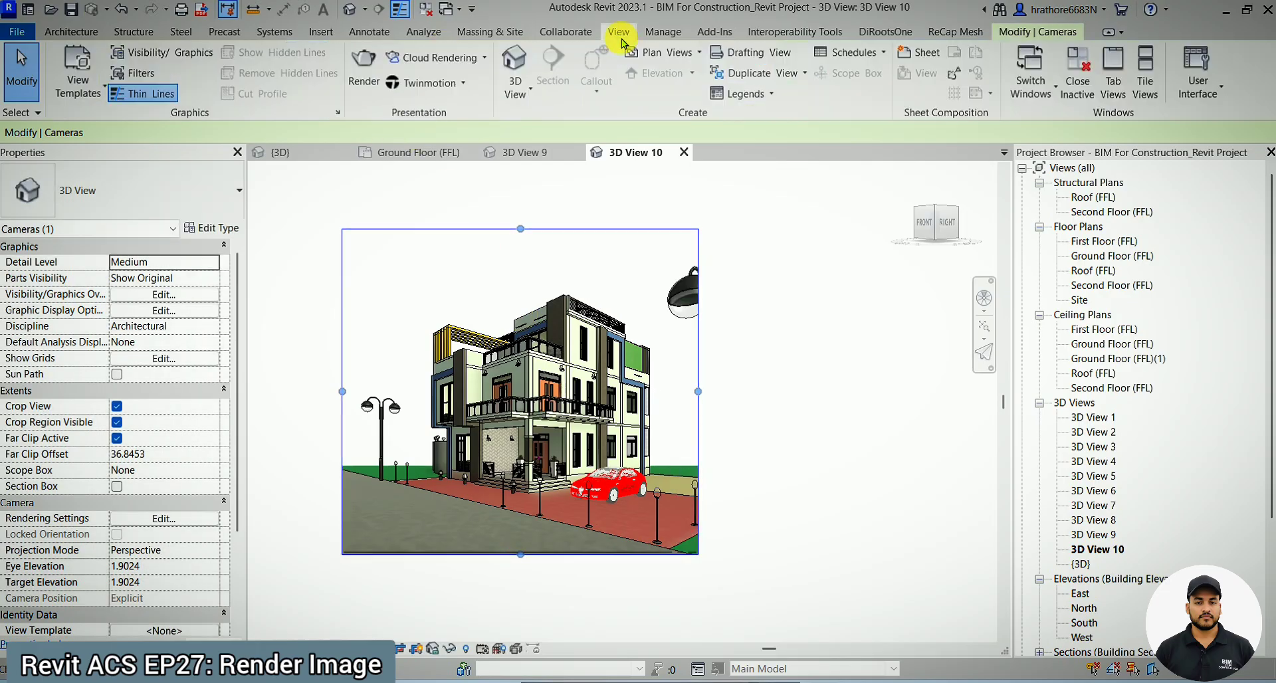
{"action": "left_click", "coordinate": [352, 79]}
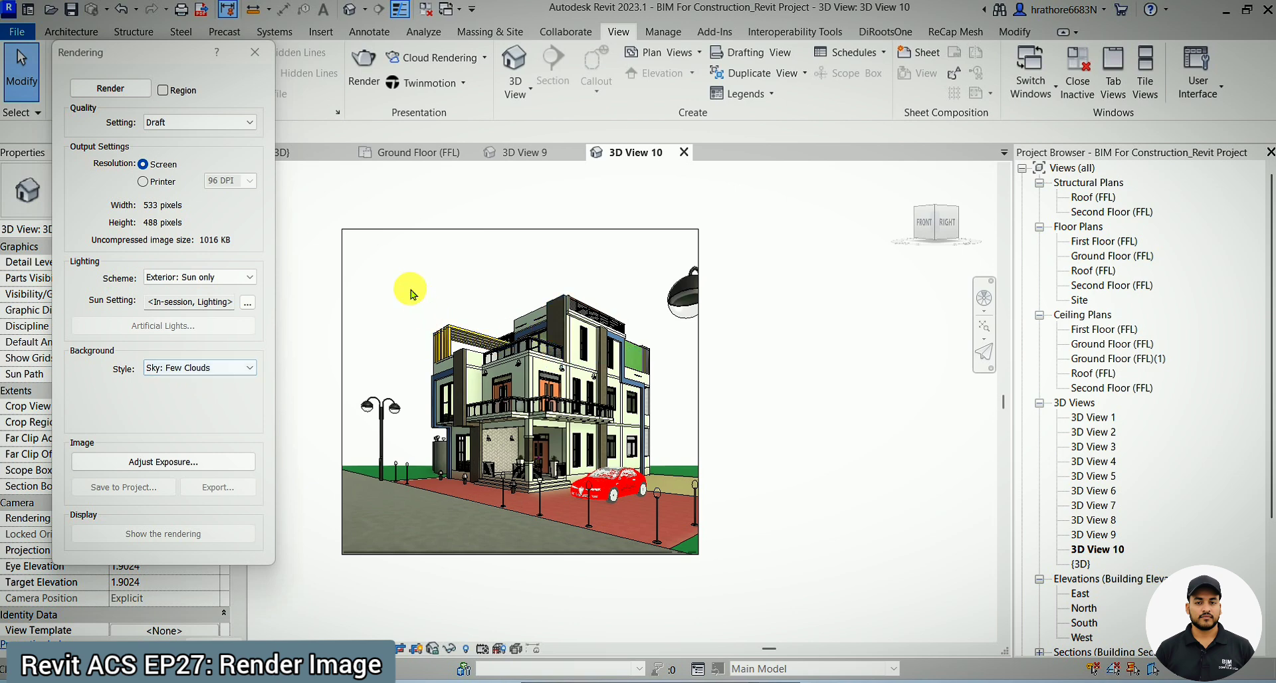
{"action": "left_click", "coordinate": [110, 88]}
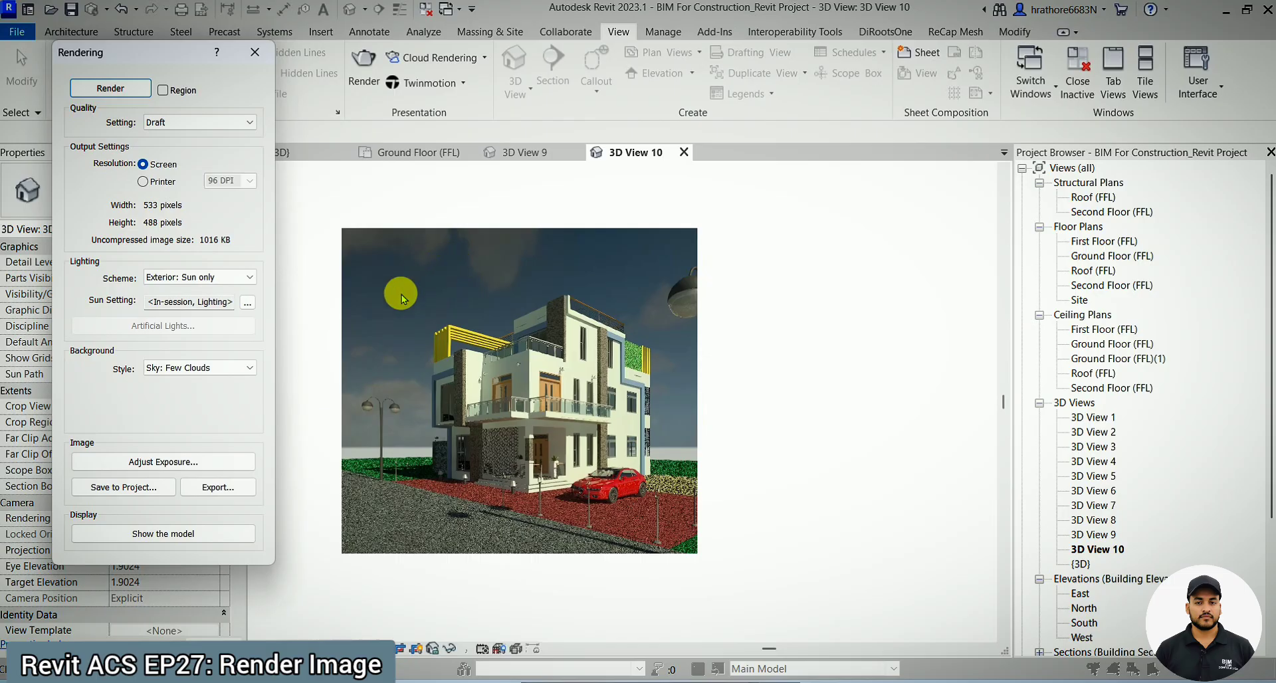
Step: Set the rendering quality of the camera view to Medium
{"action": "scroll", "coordinate": [381, 441], "scroll_direction": "up", "scroll_amount": 1}
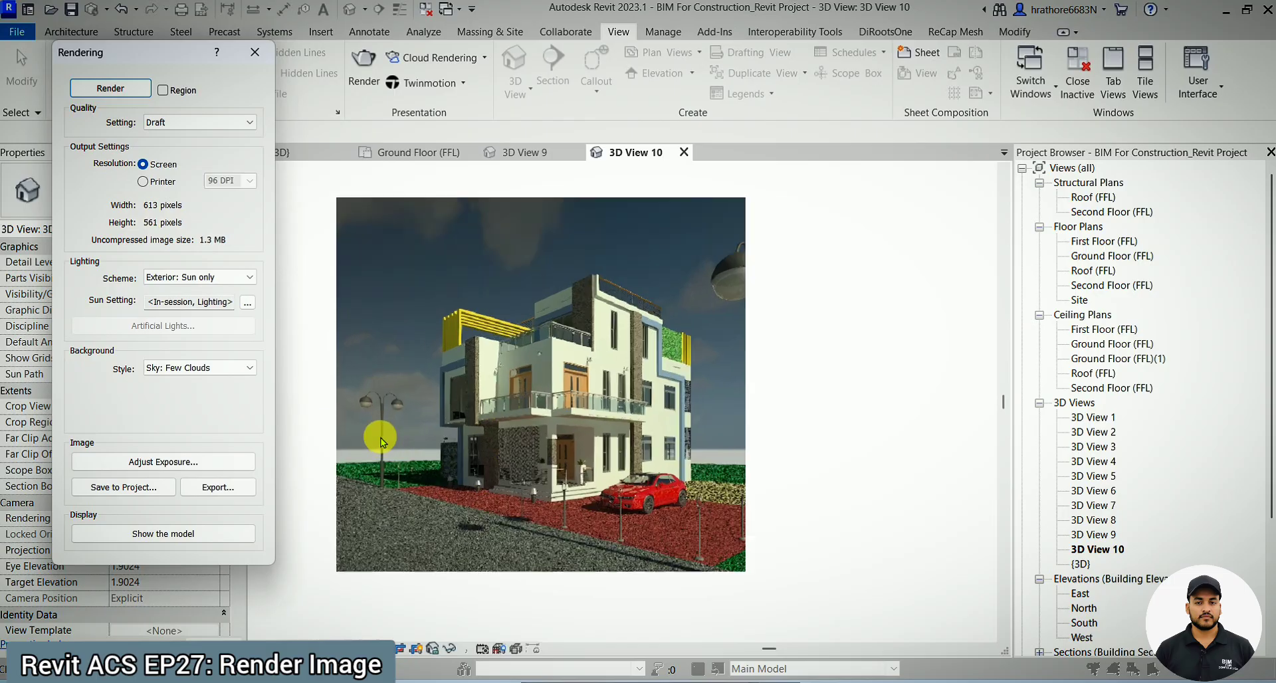
{"action": "scroll", "coordinate": [381, 441], "scroll_direction": "up", "scroll_amount": 1}
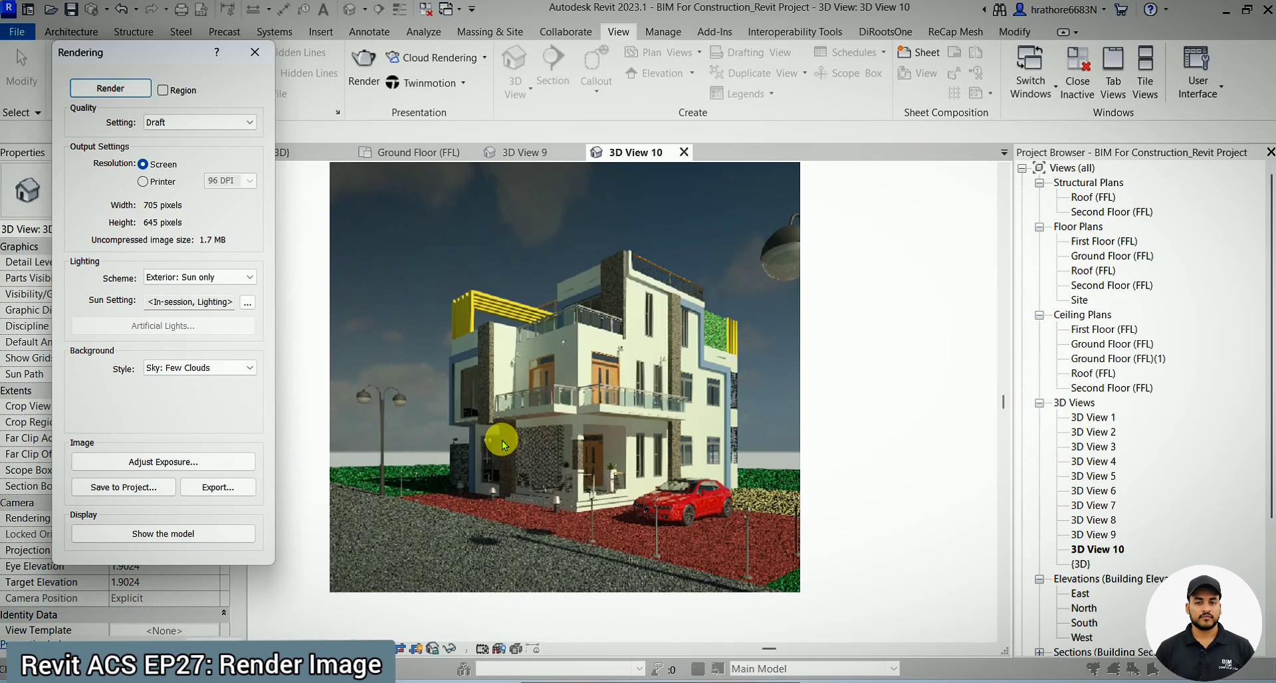
{"action": "left_click", "coordinate": [222, 123]}
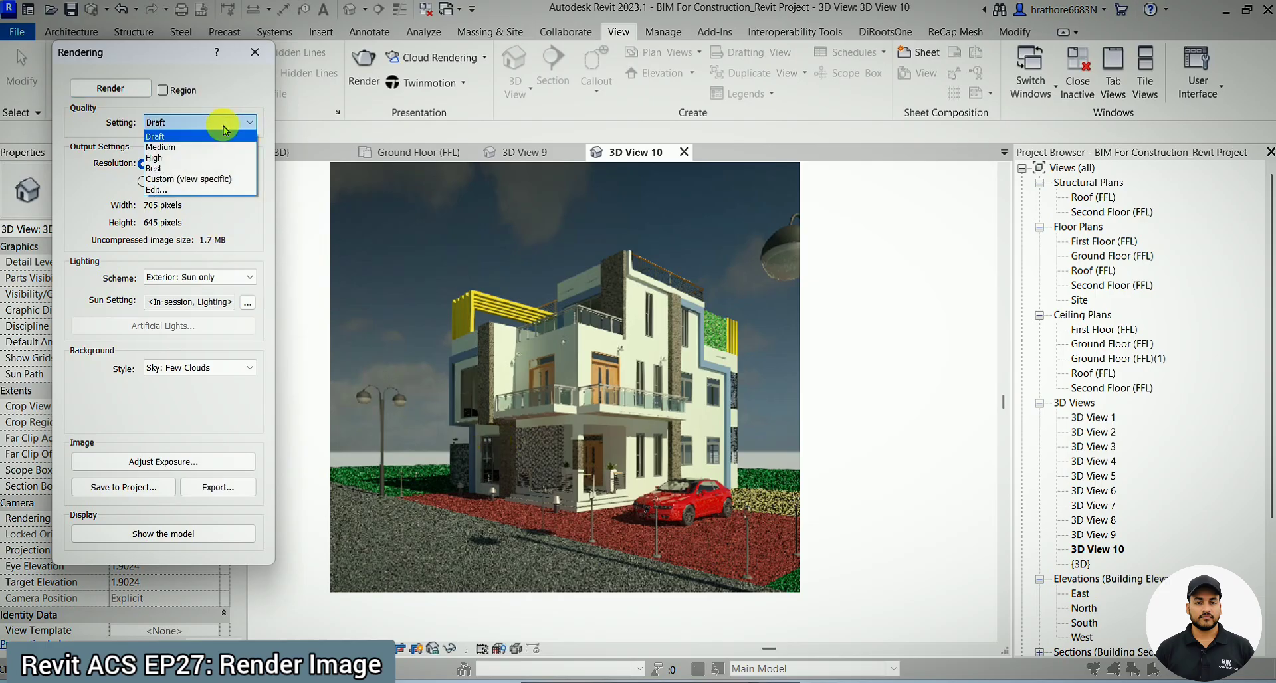
{"action": "left_click", "coordinate": [176, 147]}
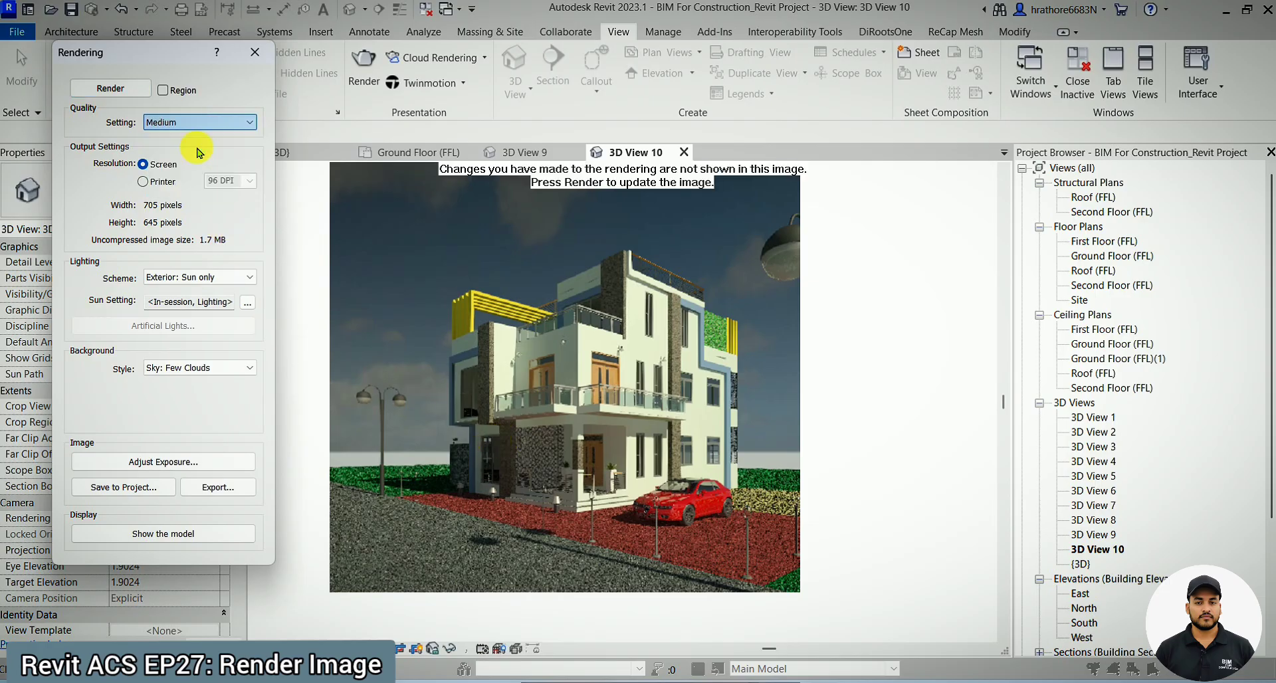
Step: Brighten the rendered camera view by lowering its exposure value to 10.60
{"action": "left_click", "coordinate": [162, 464]}
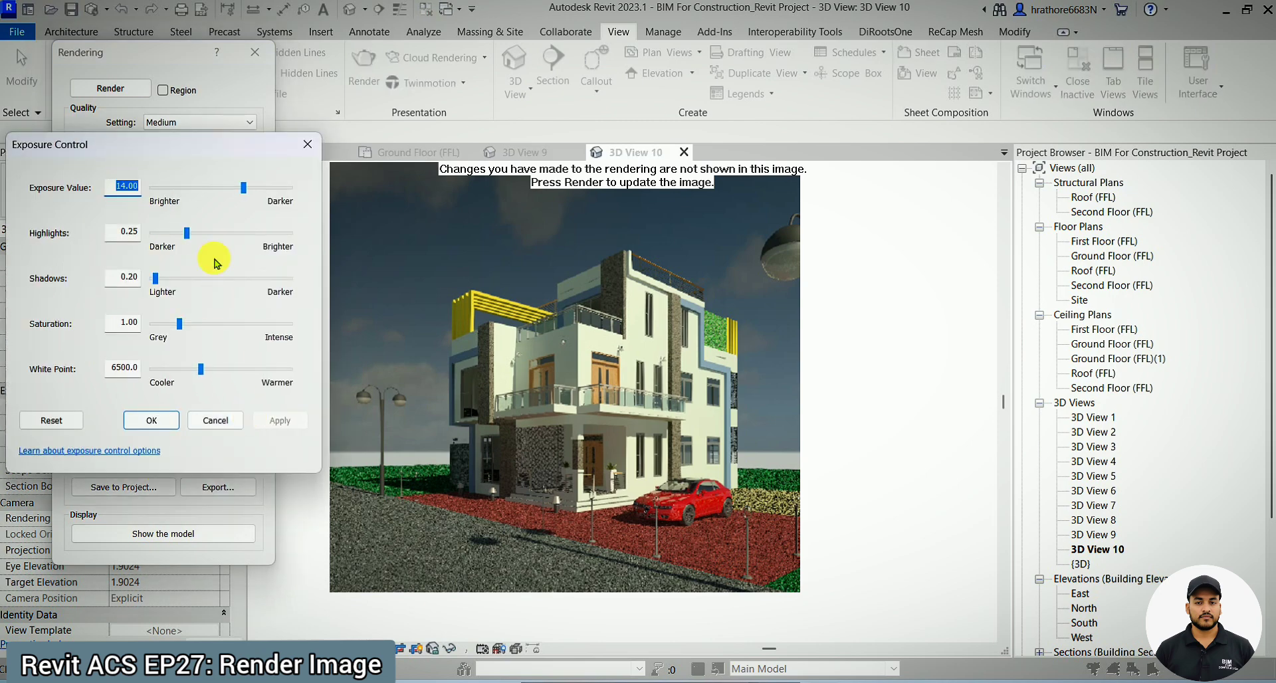
{"action": "left_click", "coordinate": [241, 188]}
{"action": "left_click_drag", "start_coordinate": [240, 189], "coordinate": [224, 194]}
{"action": "left_click", "coordinate": [154, 420]}
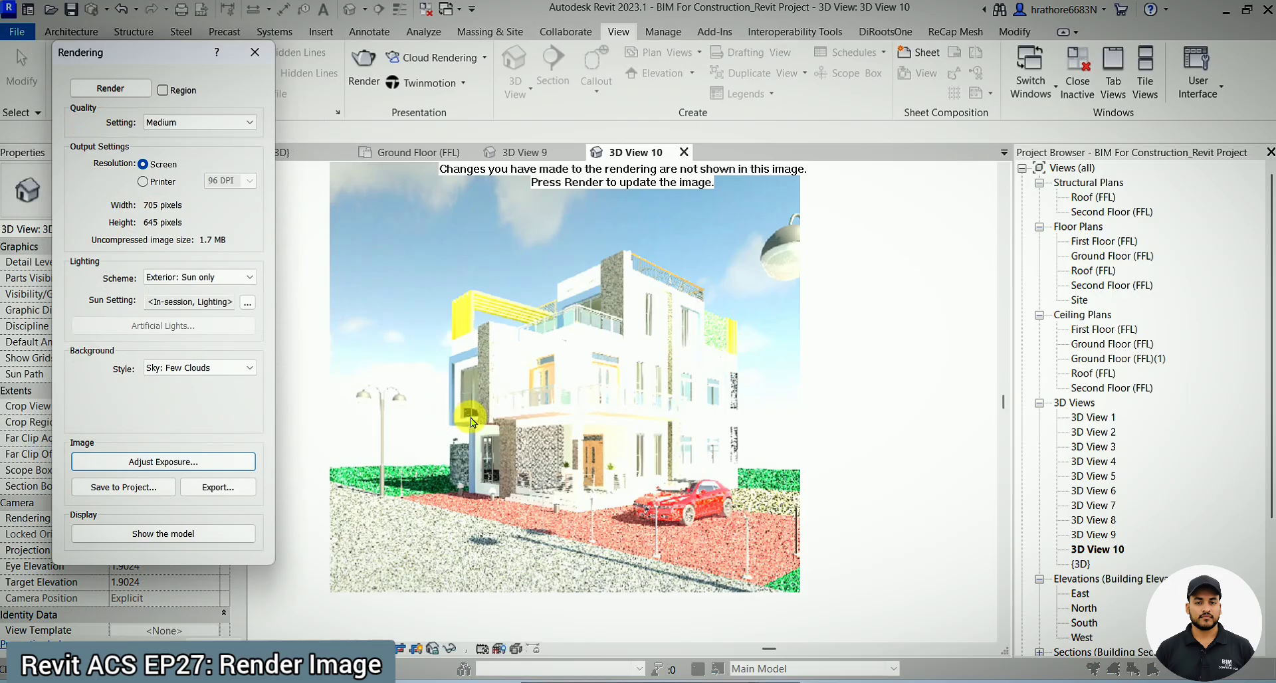
Step: Darken the rendered camera view by raising its exposure value to about 13.97
{"action": "left_click", "coordinate": [203, 462]}
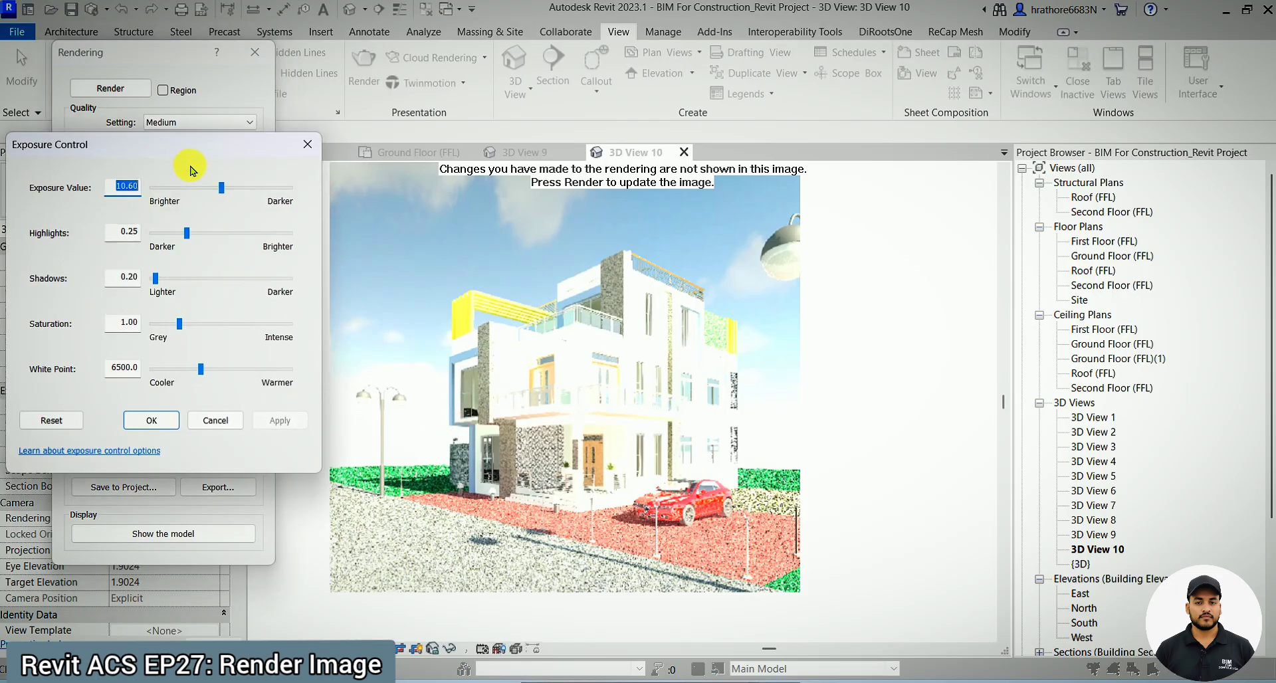
{"action": "left_click_drag", "start_coordinate": [221, 187], "coordinate": [229, 187]}
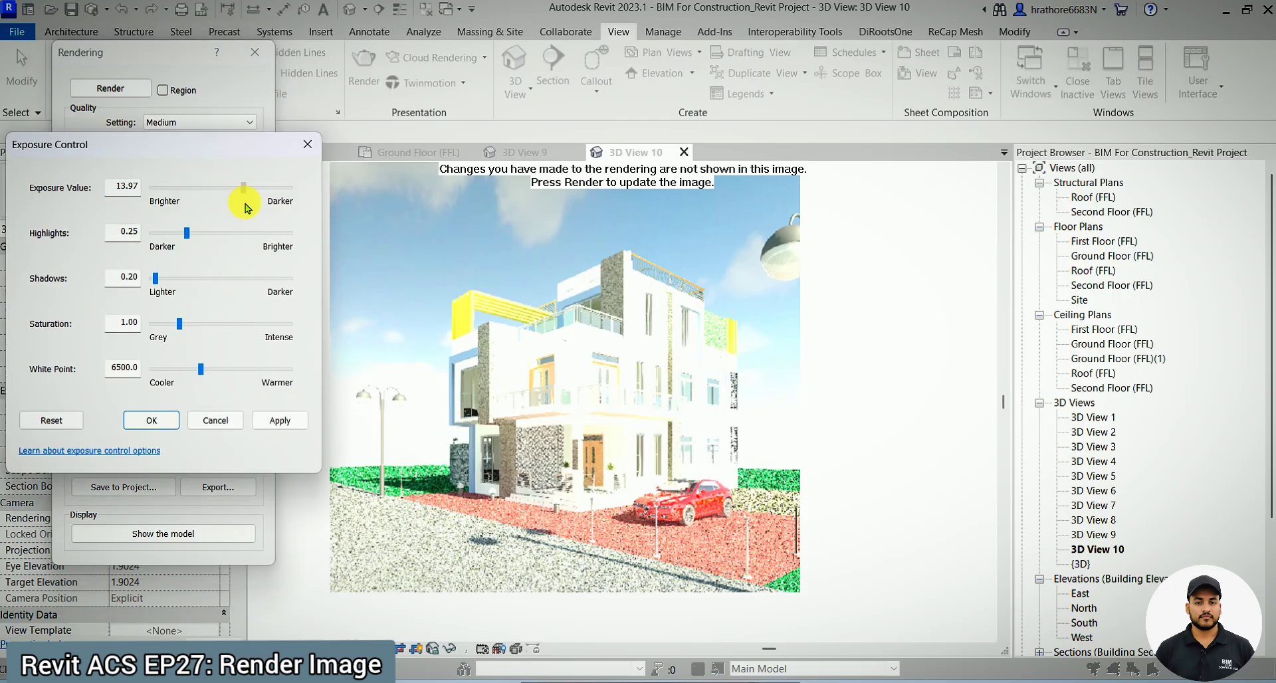
{"action": "left_click", "coordinate": [153, 420]}
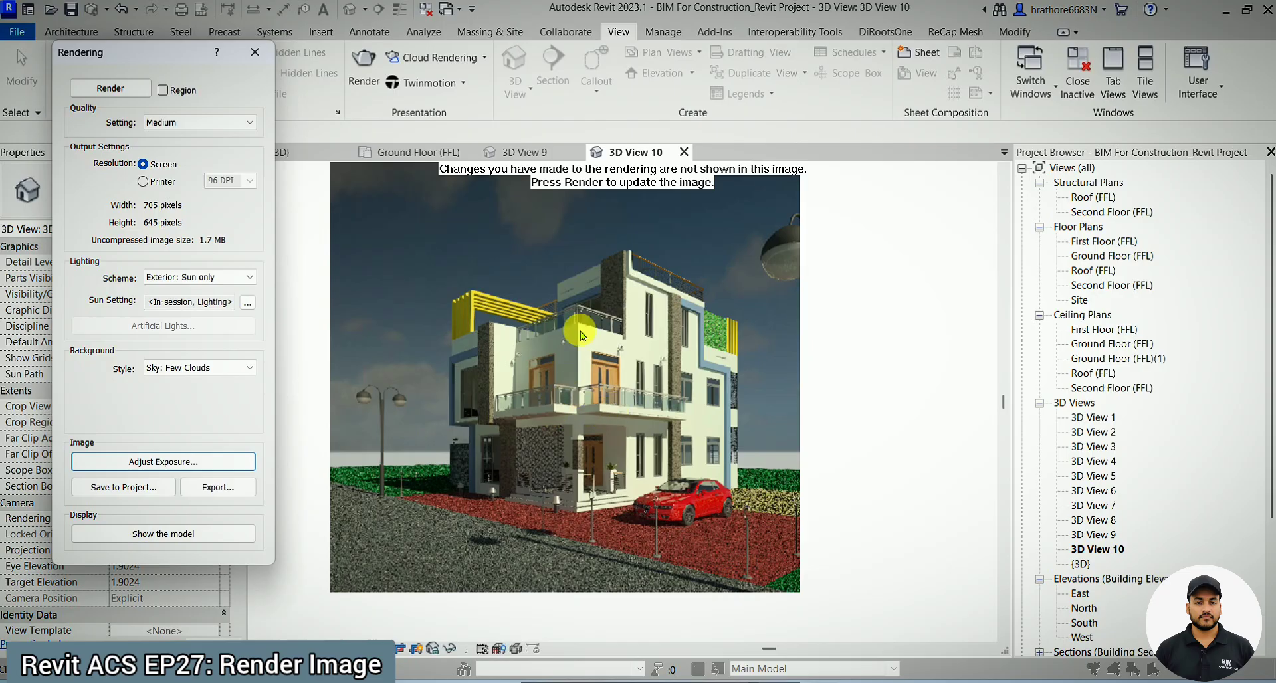
Step: Save the rendered image of the camera view to the project under the name Building Right View
{"action": "left_click", "coordinate": [143, 492]}
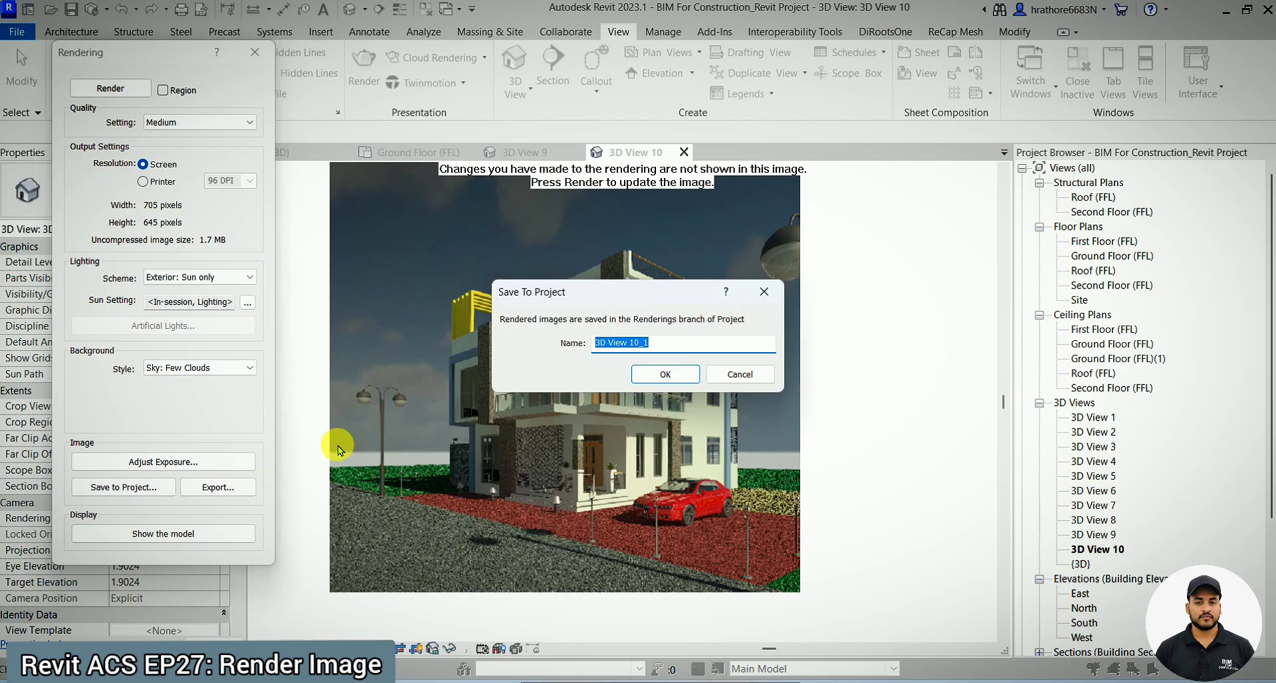
{"action": "left_click_drag", "start_coordinate": [682, 348], "coordinate": [565, 351]}
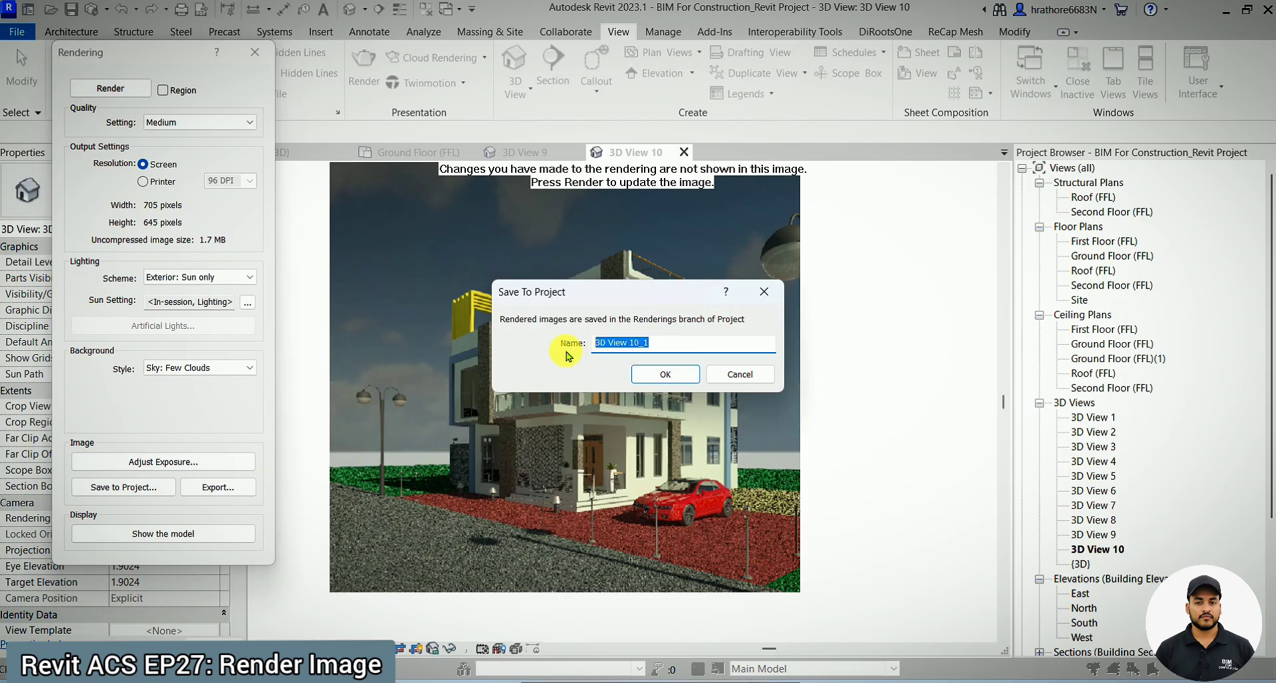
{"action": "key", "text": "Caps_Lock"}
{"action": "type", "text": "Building"}
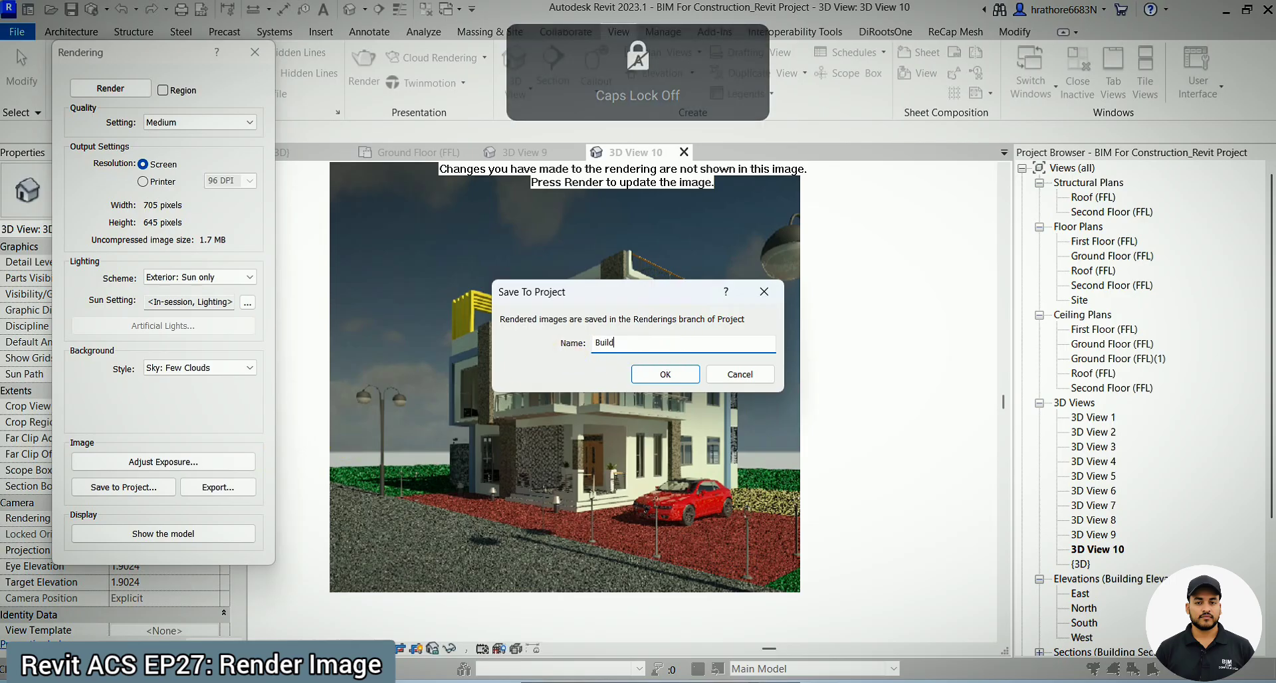
{"action": "key", "text": "Caps_Lock"}
{"action": "type", "text": "R"}
{"action": "key", "text": "Caps_Lock"}
{"action": "type", "text": "ight"}
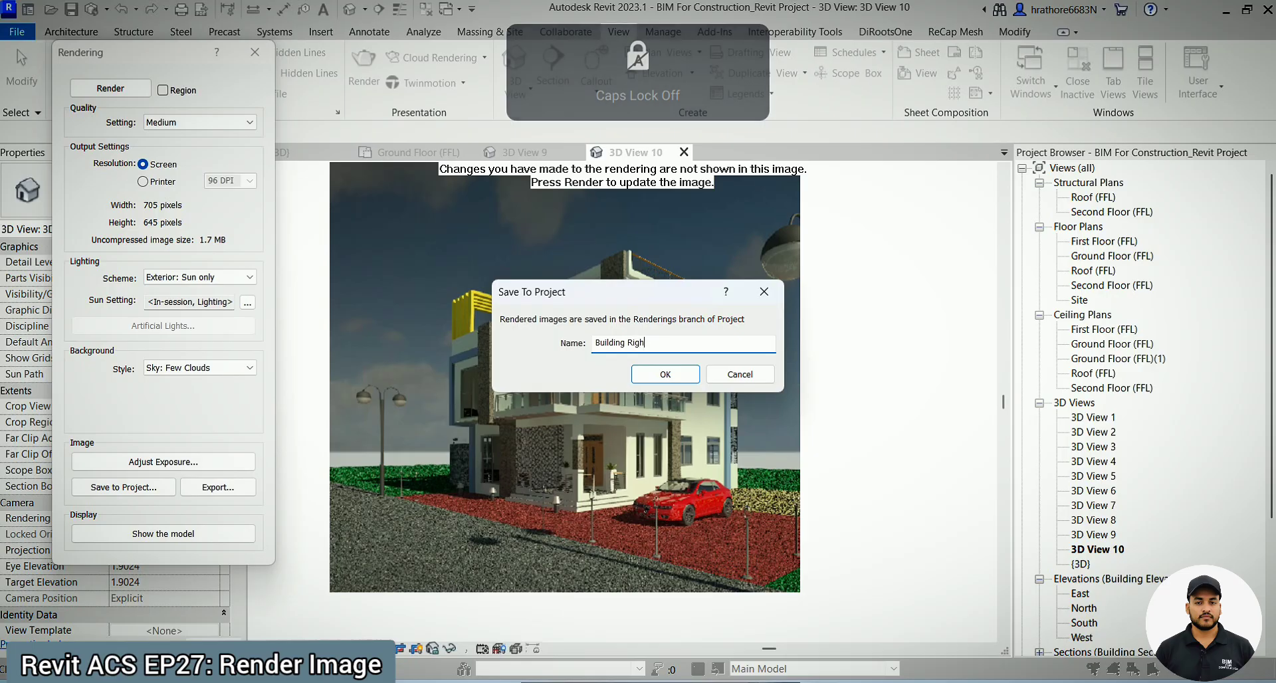
{"action": "key", "text": "Caps_Lock"}
{"action": "type", "text": "V"}
{"action": "key", "text": "Caps_Lock"}
{"action": "type", "text": "iew"}
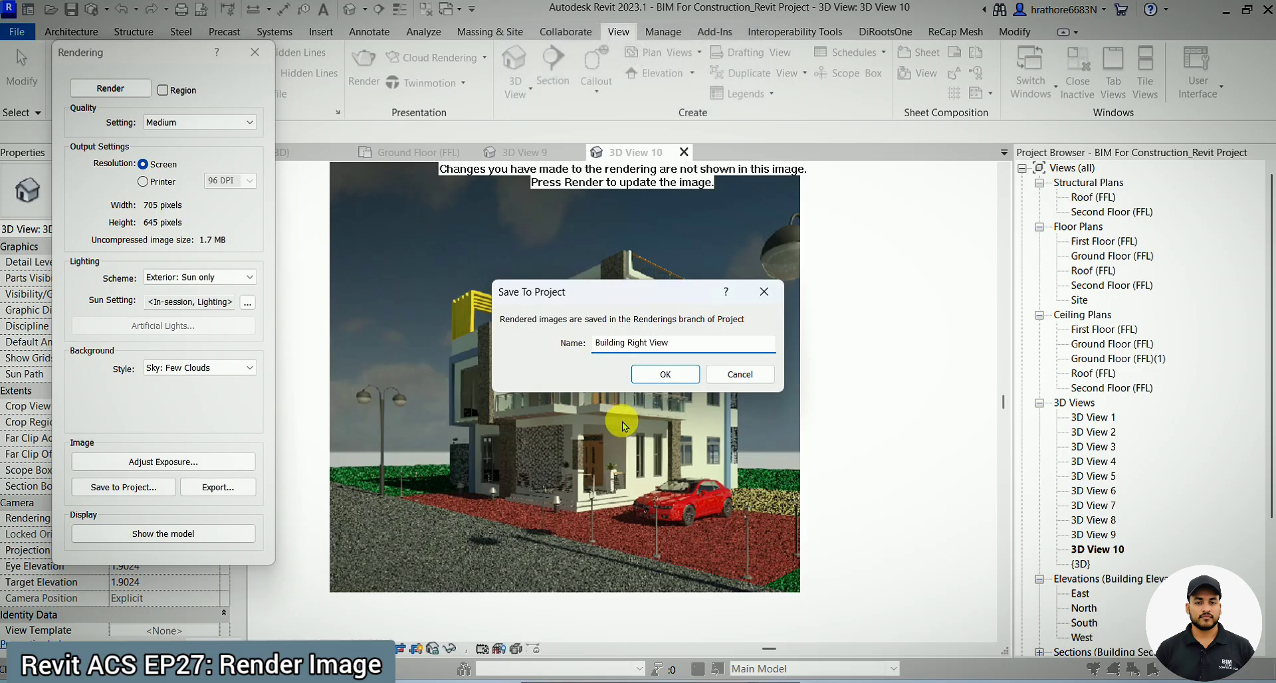
{"action": "left_click", "coordinate": [665, 377]}
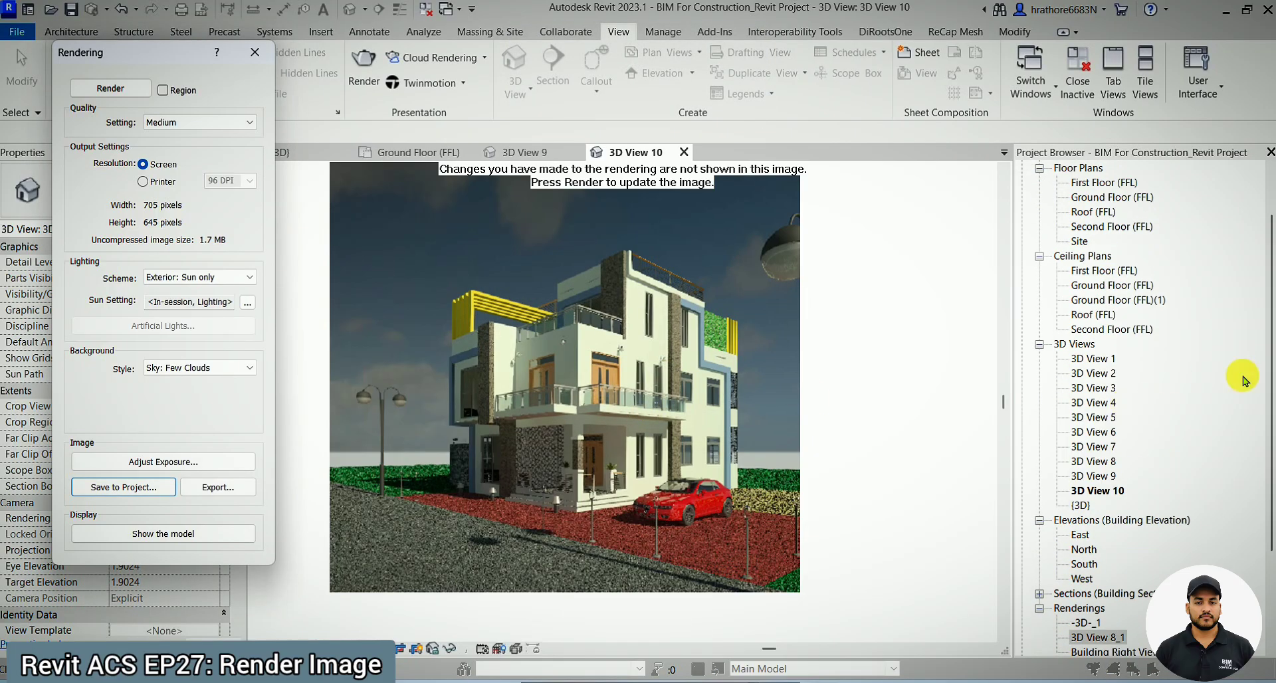
Step: Close the 3D View 10 camera view and open the saved Building Right View image from the project's renderings
{"action": "scroll", "coordinate": [1208, 401], "scroll_direction": "down", "scroll_amount": 2}
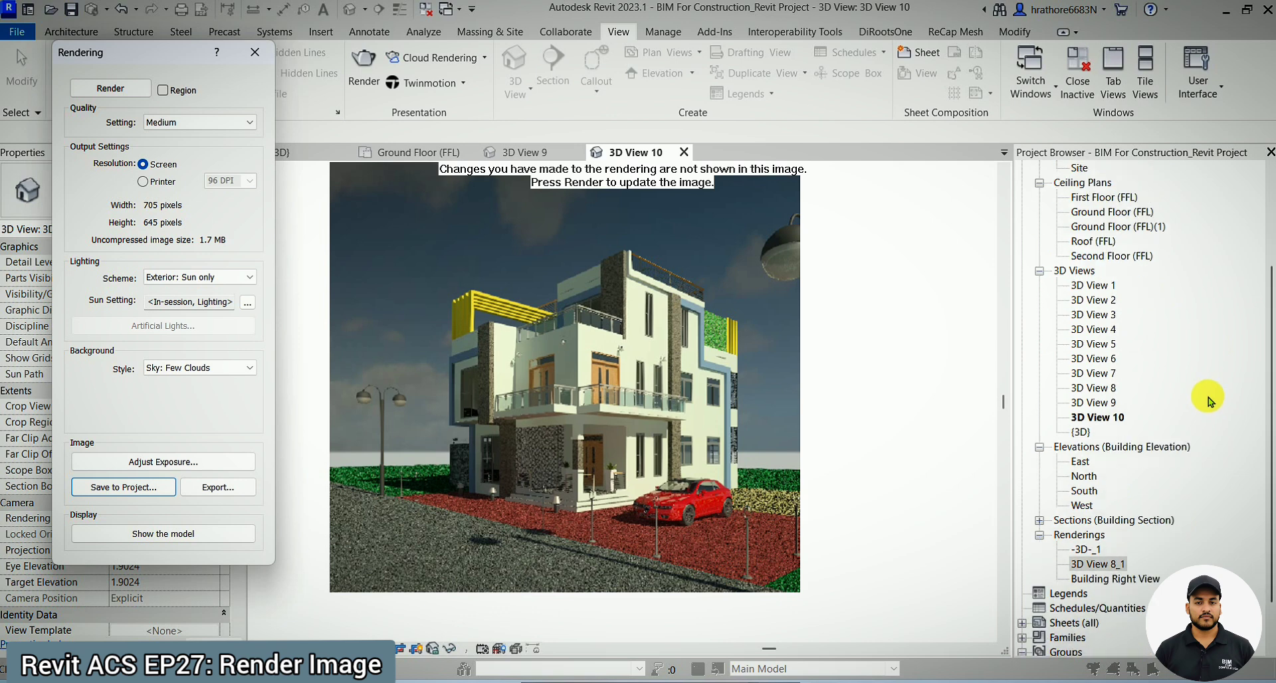
{"action": "scroll", "coordinate": [1116, 589], "scroll_direction": "down", "scroll_amount": 1}
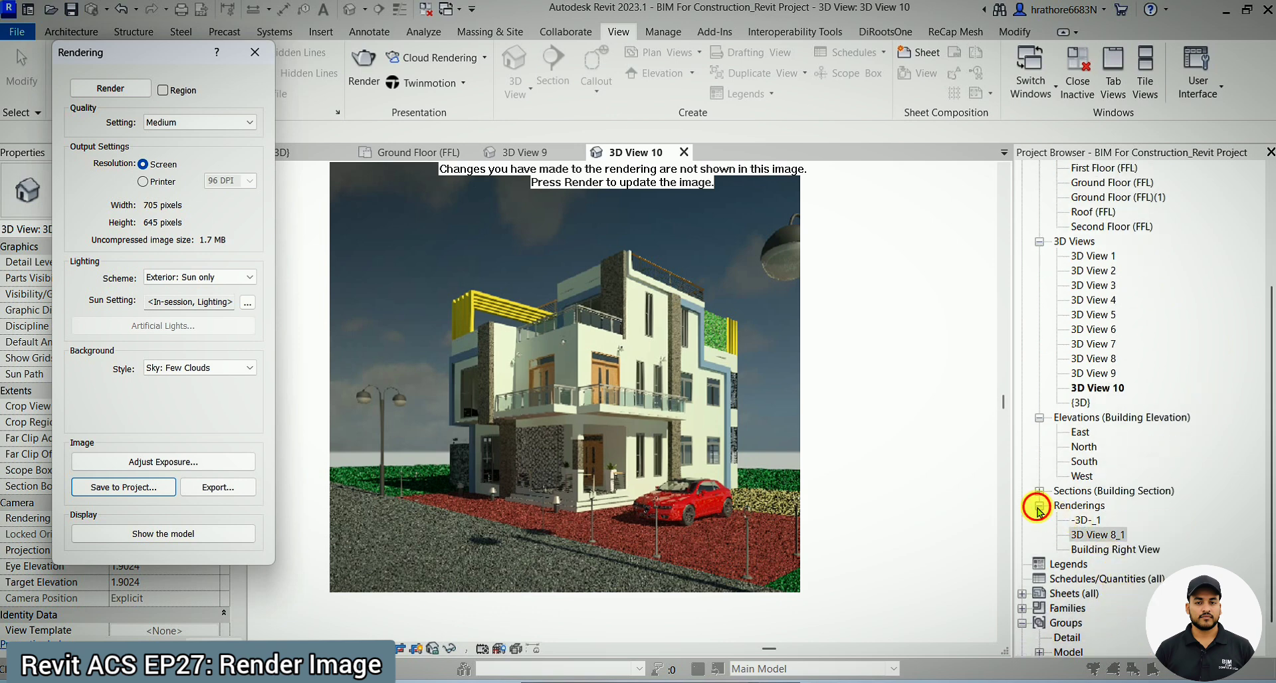
{"action": "left_click", "coordinate": [1039, 504]}
{"action": "left_click", "coordinate": [1039, 534]}
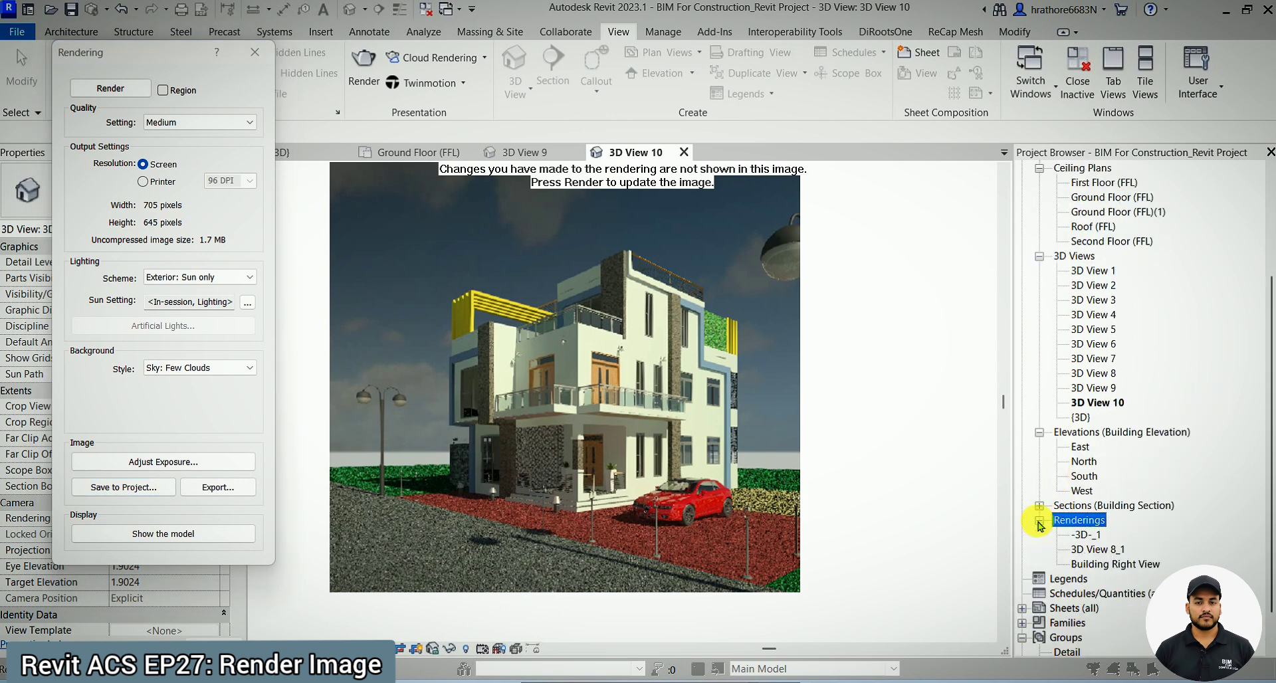
{"action": "scroll", "coordinate": [1040, 525], "scroll_direction": "down", "scroll_amount": 1}
{"action": "scroll", "coordinate": [1043, 525], "scroll_direction": "down", "scroll_amount": 1}
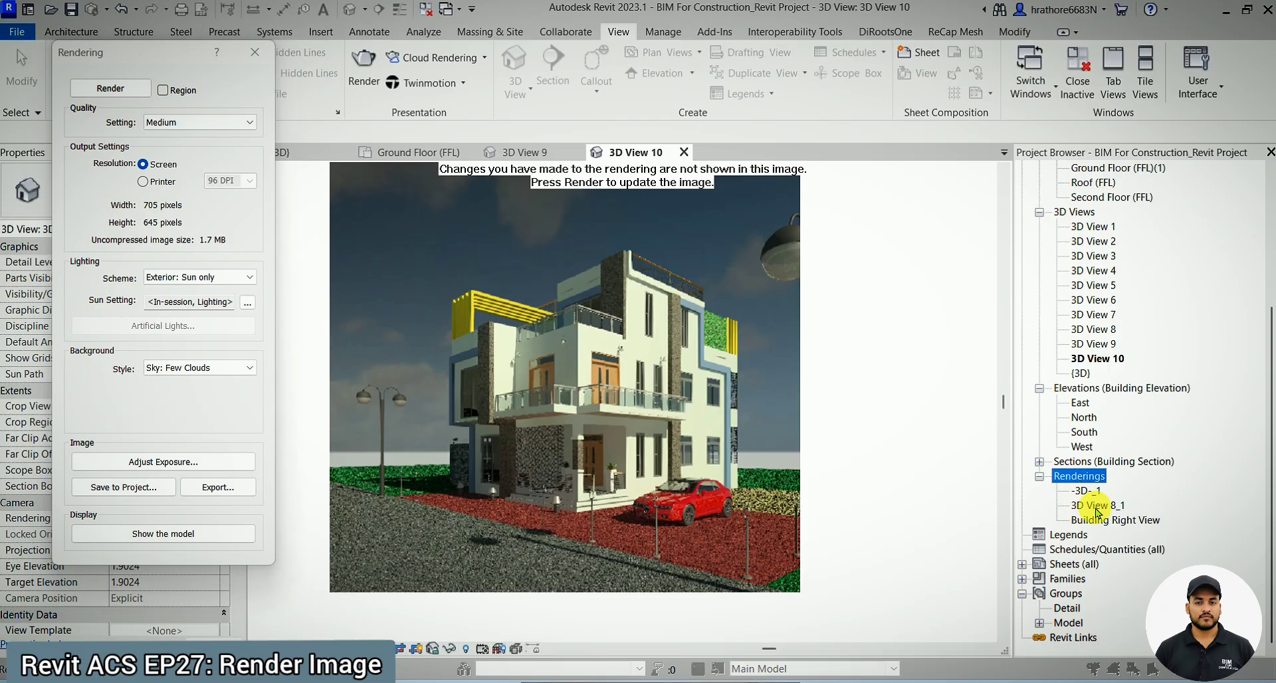
{"action": "left_click", "coordinate": [1126, 523]}
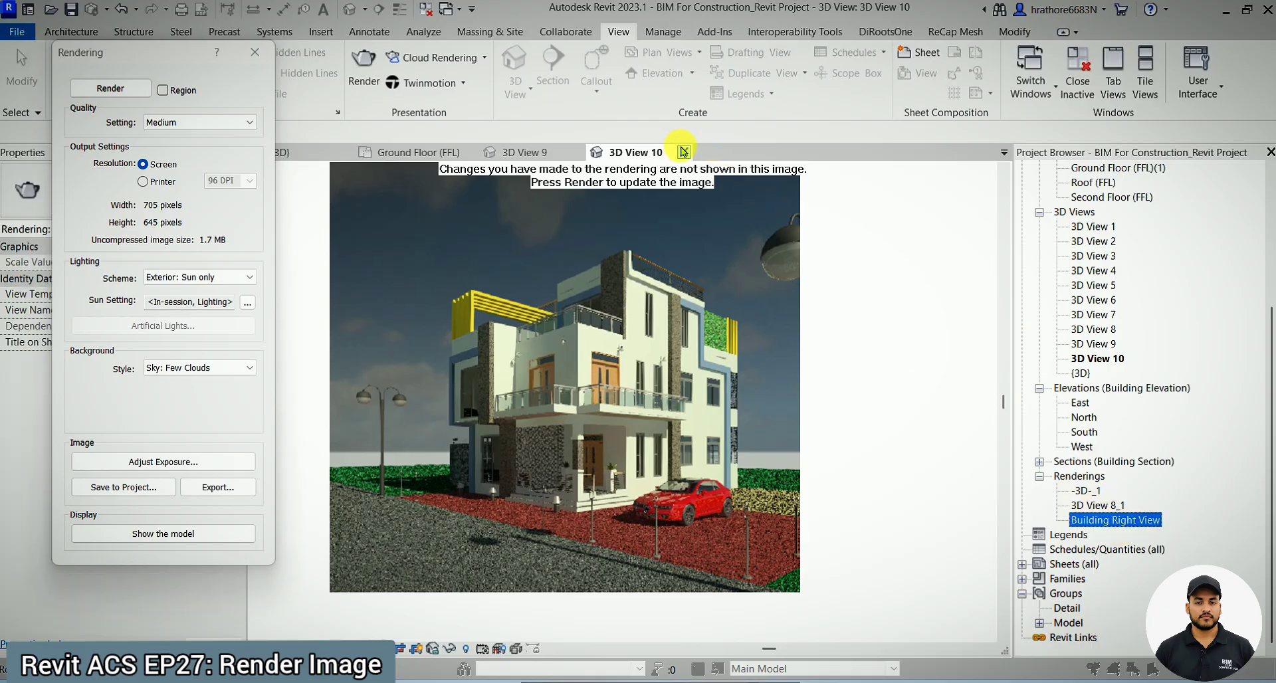
{"action": "left_click", "coordinate": [422, 156]}
{"action": "left_click", "coordinate": [674, 155]}
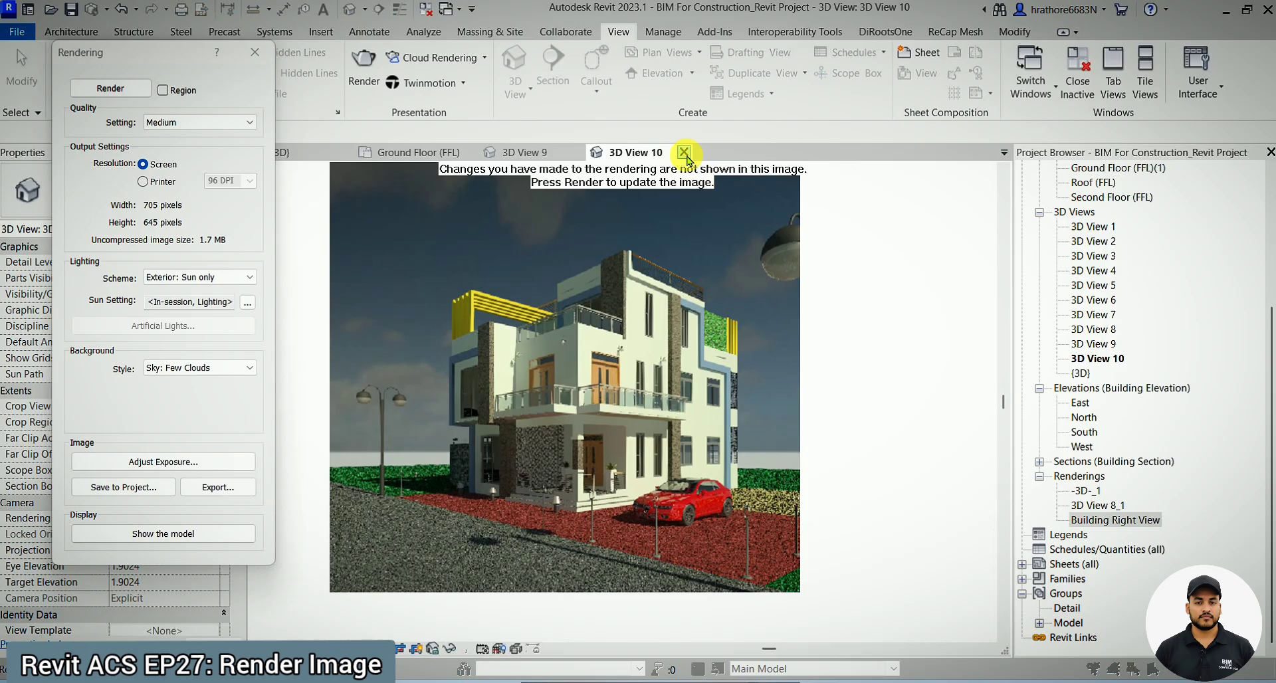
{"action": "left_click", "coordinate": [684, 154]}
{"action": "double_click", "coordinate": [1130, 520]}
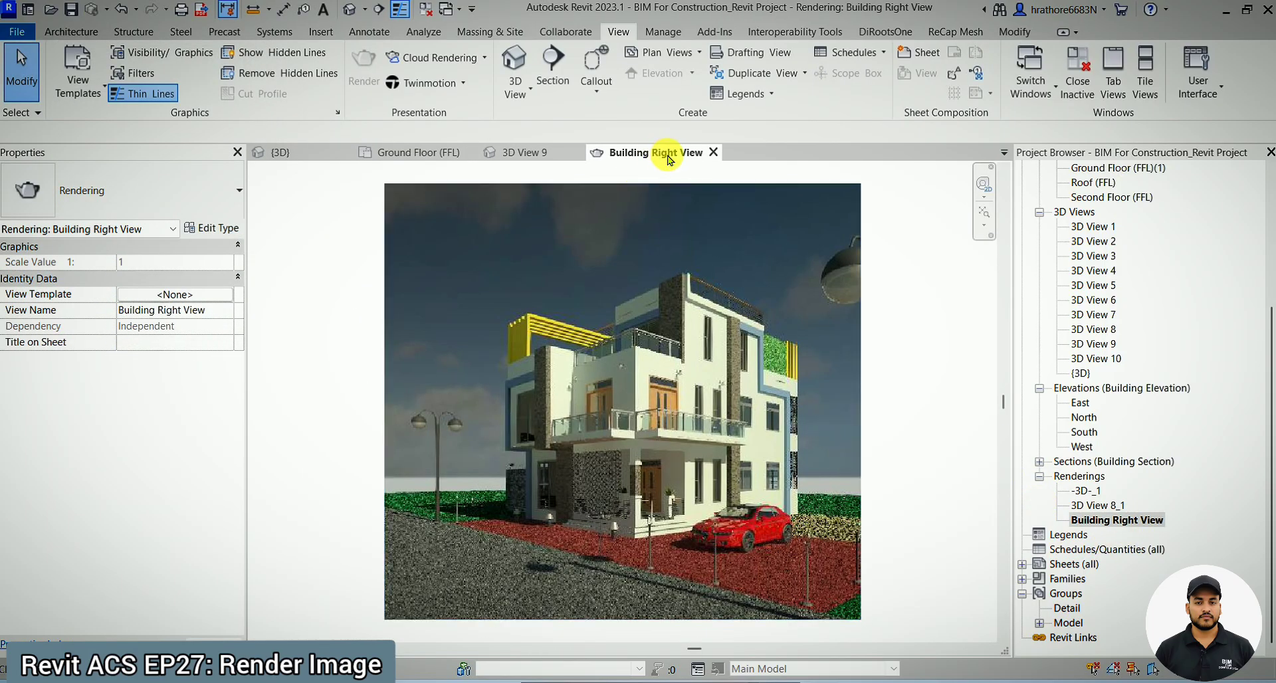
Step: Switch to the rendered {3D} view and examine the file formats offered for exporting its image, leaving without exporting
{"action": "left_click", "coordinate": [527, 152]}
{"action": "left_click", "coordinate": [293, 153]}
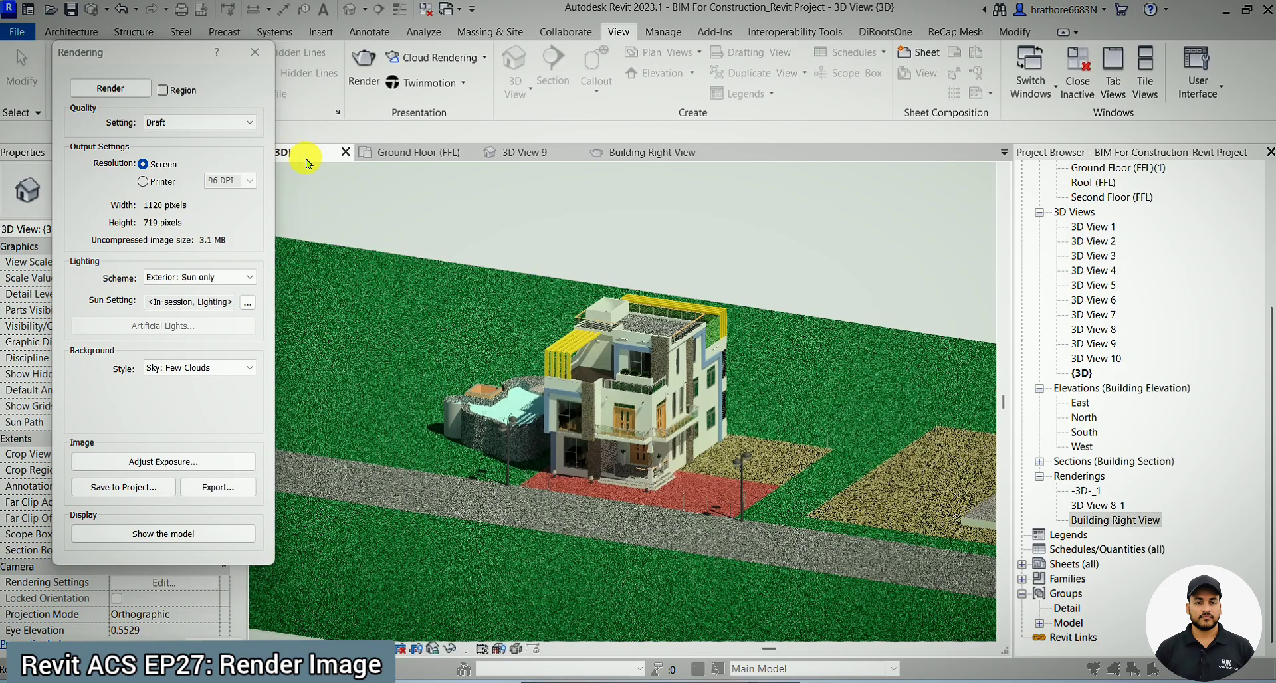
{"action": "left_click", "coordinate": [219, 495]}
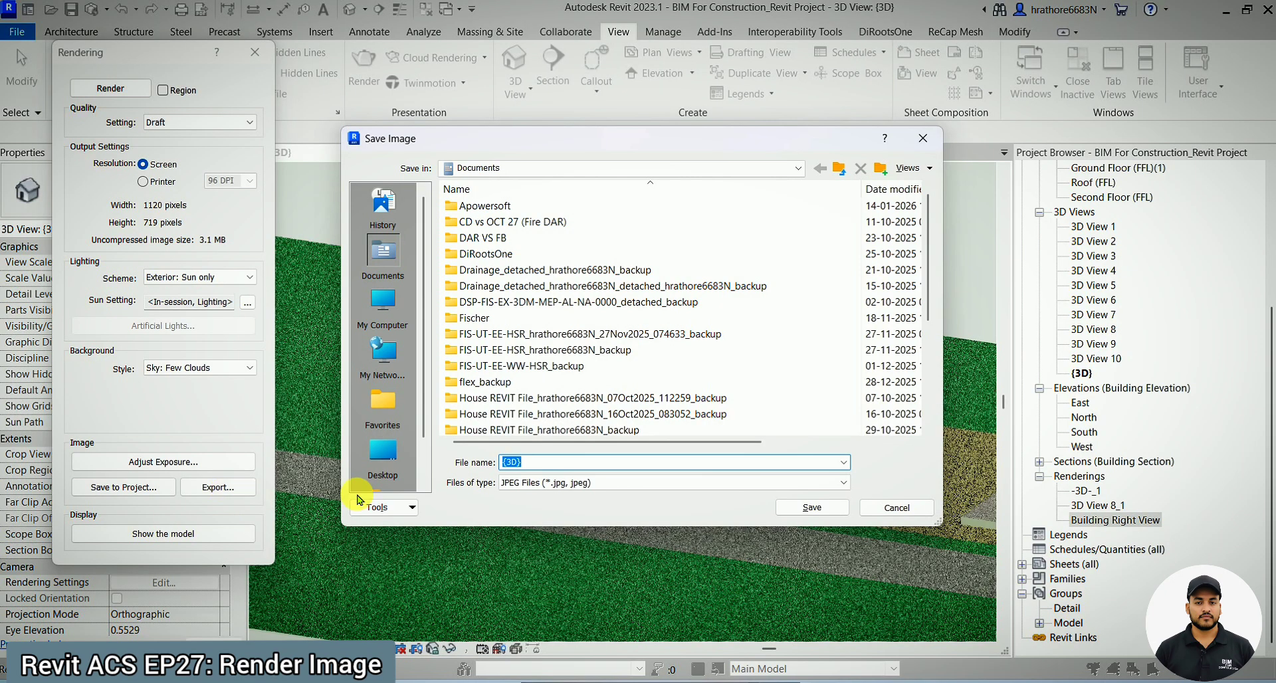
{"action": "left_click", "coordinate": [608, 482]}
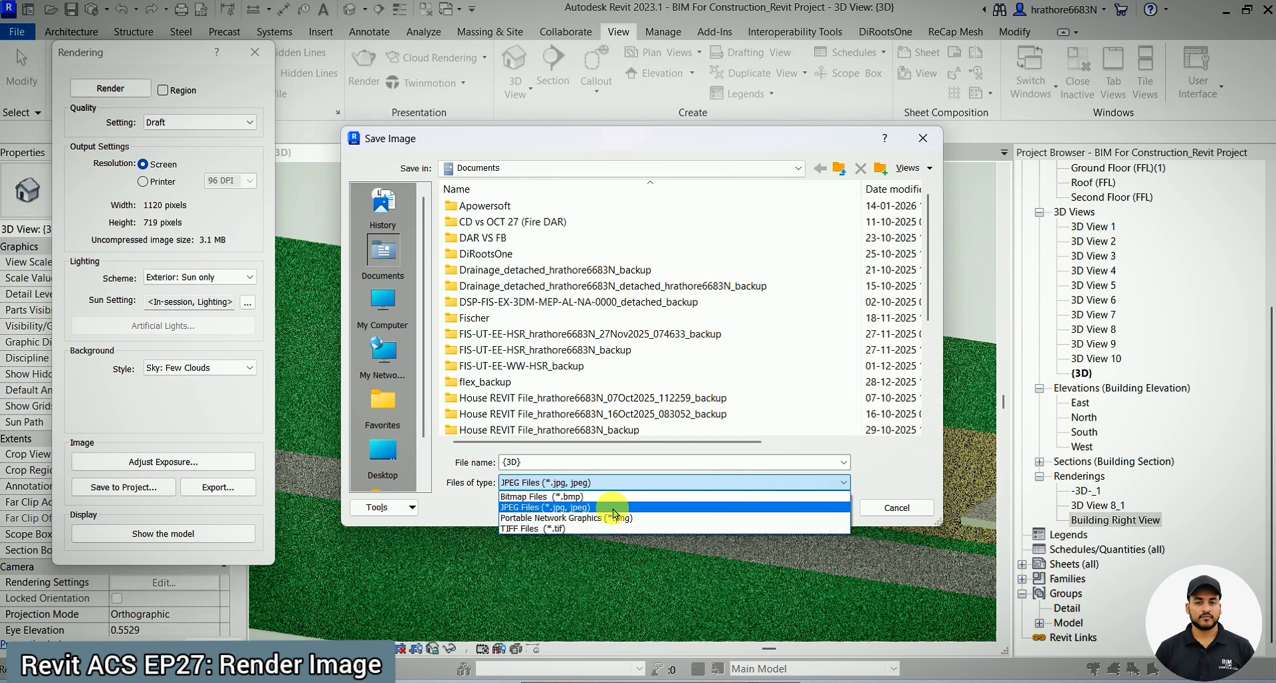
{"action": "left_click", "coordinate": [687, 286]}
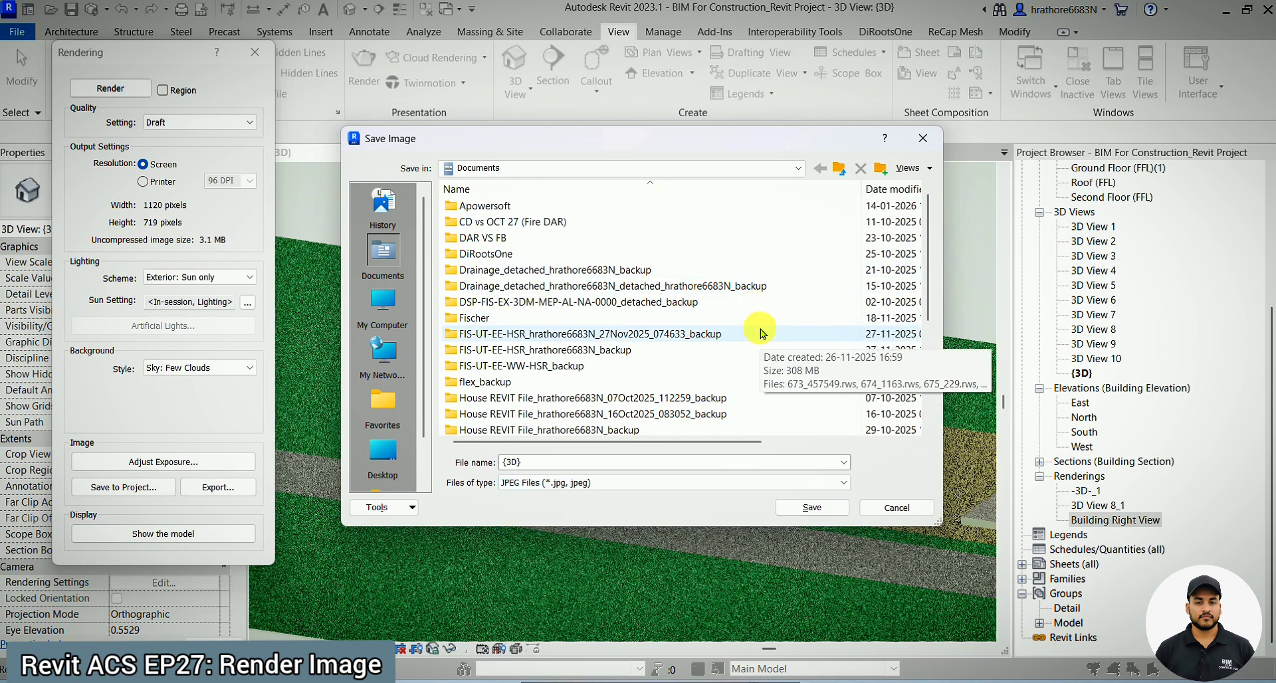
{"action": "key", "text": "Escape"}
{"action": "scroll", "coordinate": [760, 329], "scroll_direction": "down", "scroll_amount": 3}
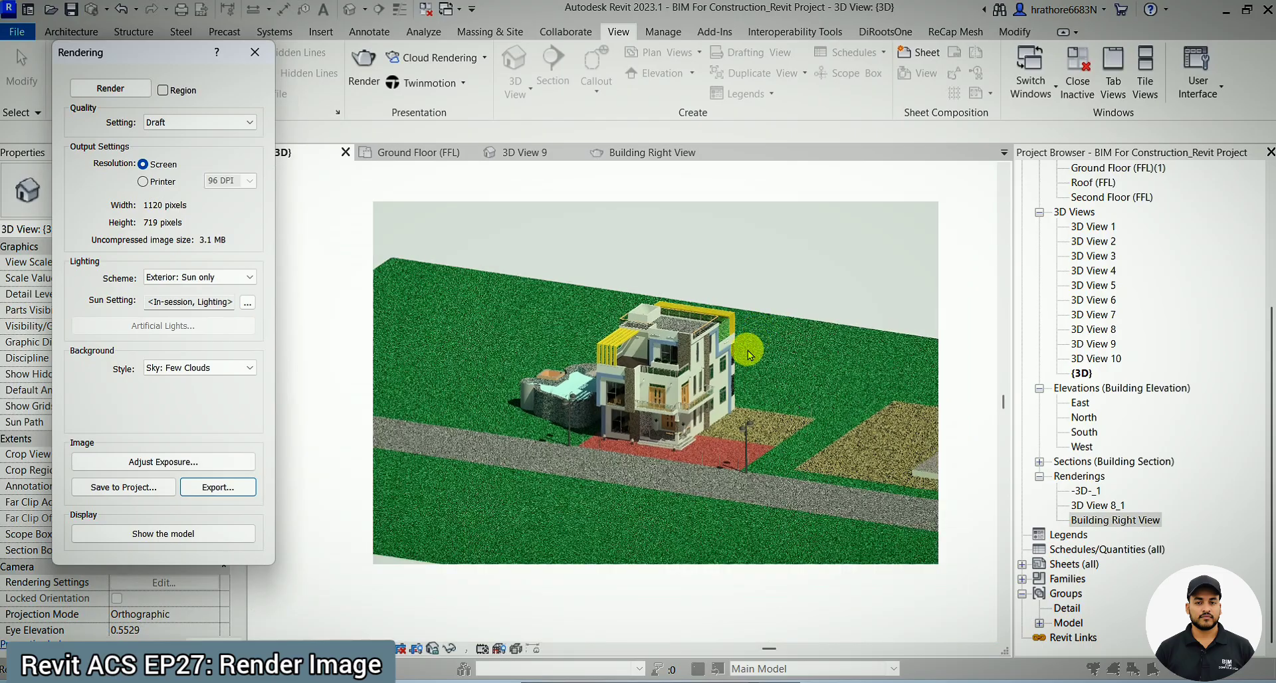
{"action": "scroll", "coordinate": [744, 356], "scroll_direction": "up", "scroll_amount": 4}
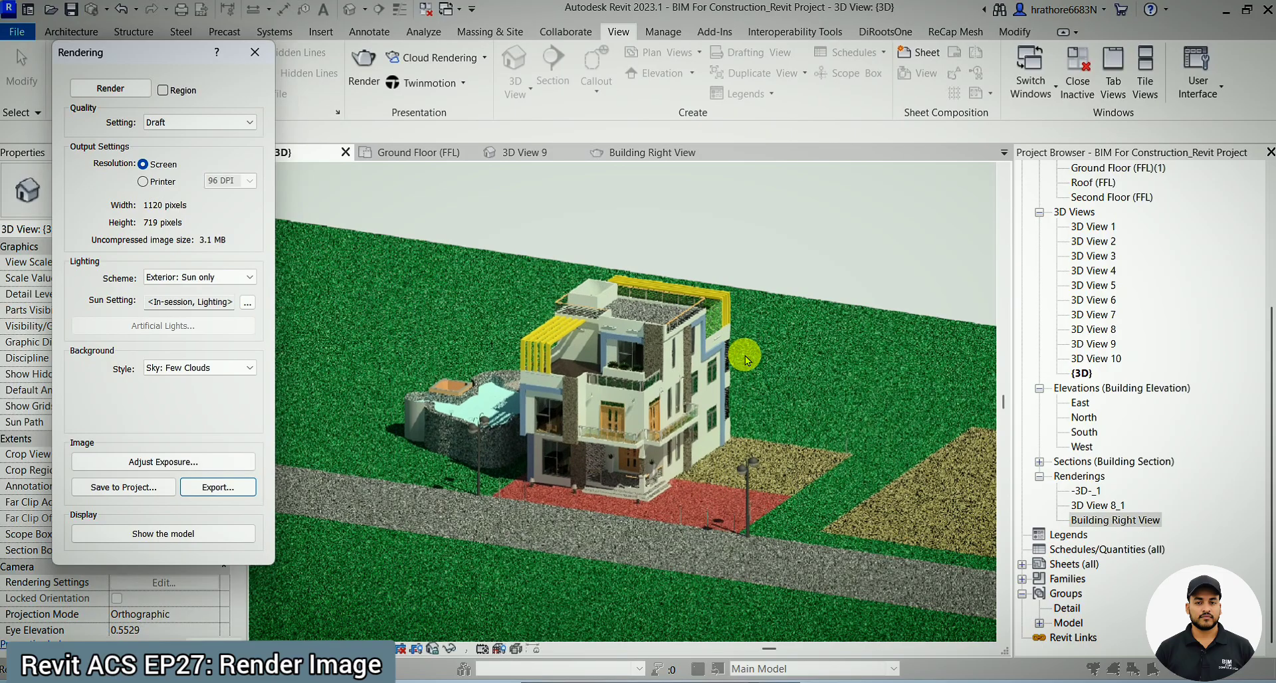